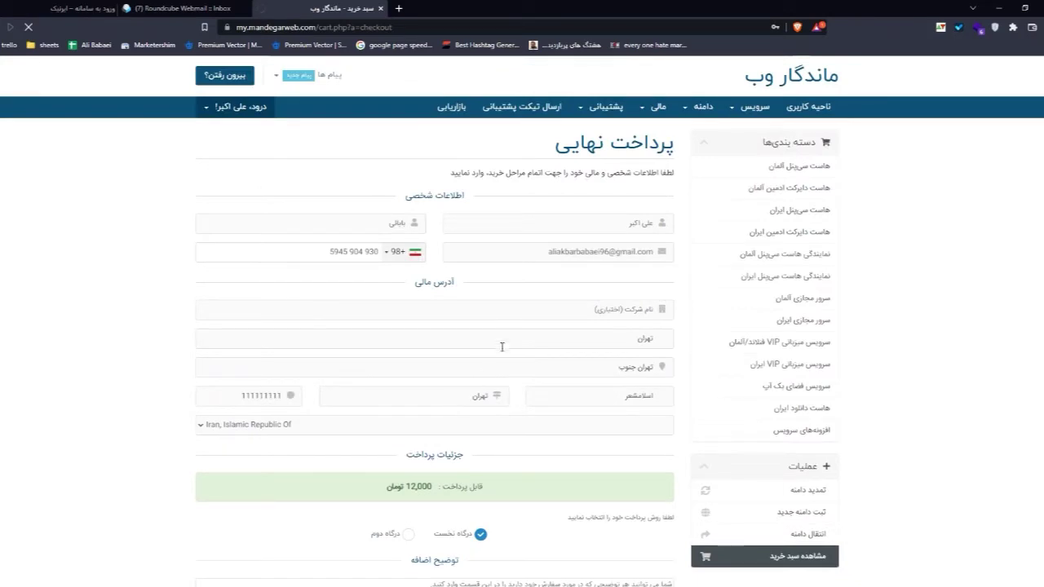
Step: Submit the 12,000 Toman hosting order with Complete Order to reach the payment page
{"action": "scroll", "coordinate": [533, 309], "scroll_direction": "down", "scroll_amount": 5}
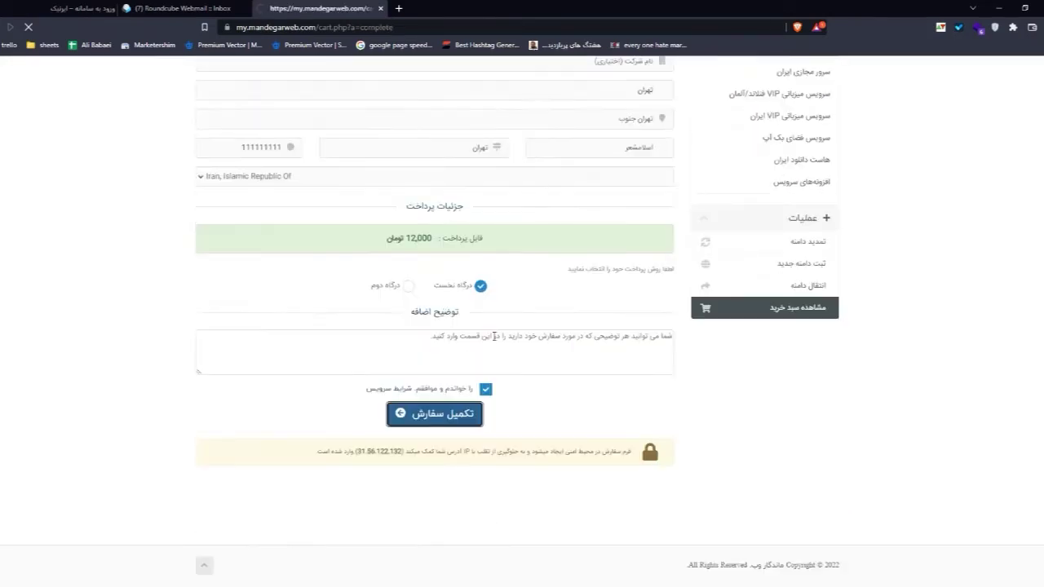
{"action": "left_click", "coordinate": [452, 413]}
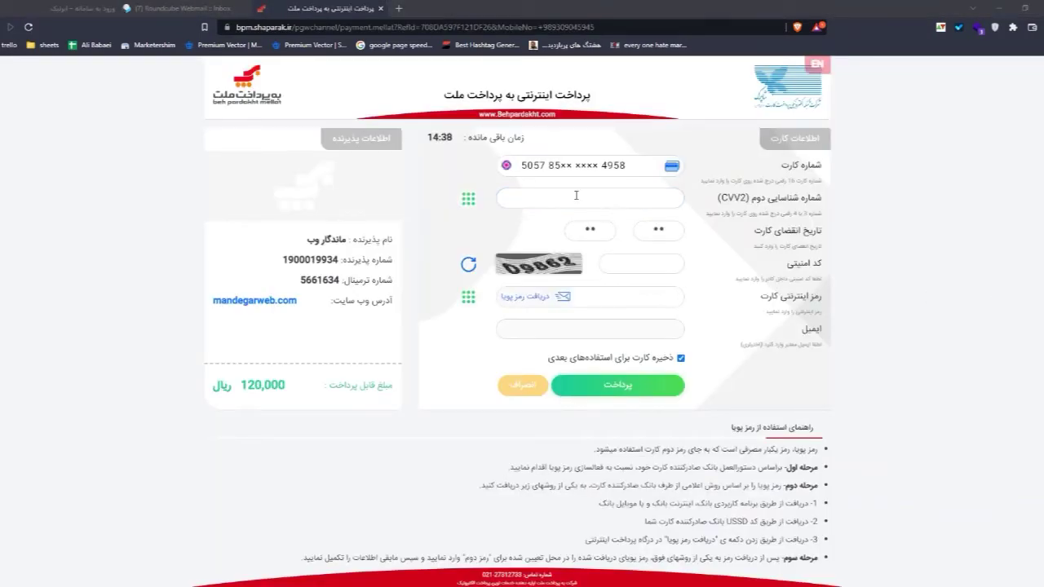
Step: Enter the card's CVV2 and the captcha security code on the Mellat payment form
{"action": "left_click", "coordinate": [576, 196]}
{"action": "type", "text": "1"}
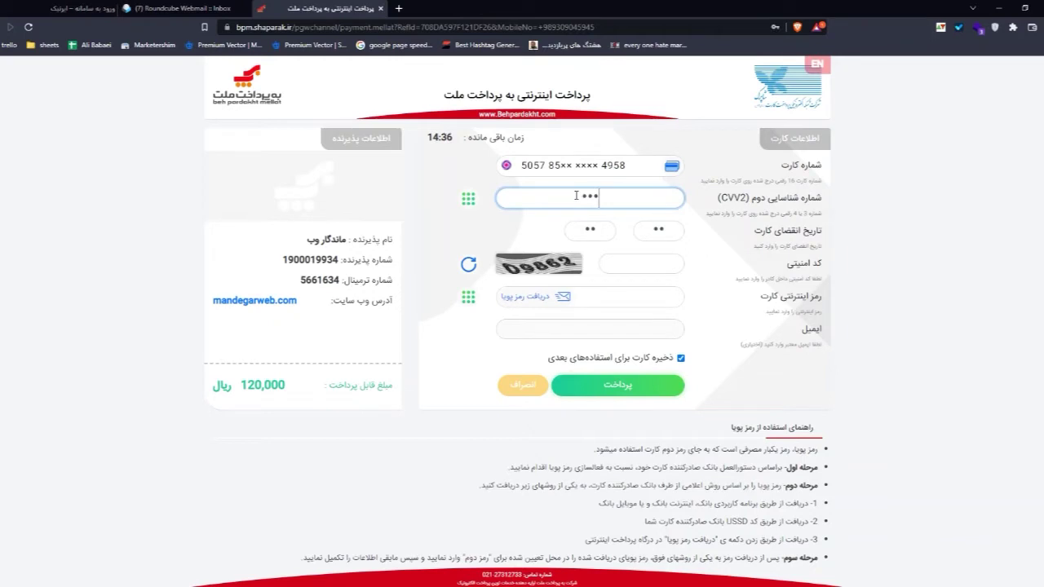
{"action": "left_click", "coordinate": [622, 258]}
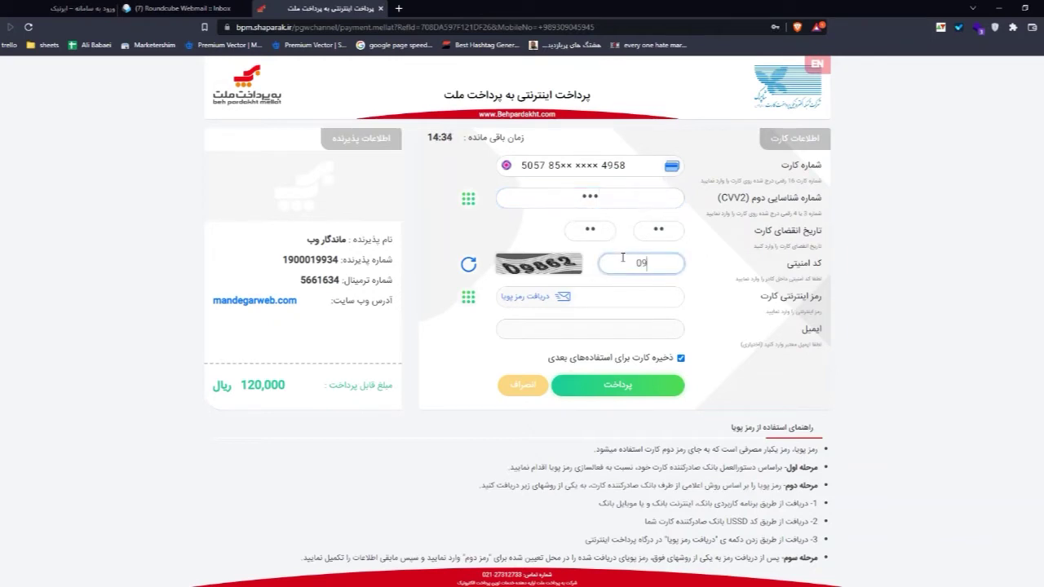
{"action": "left_click", "coordinate": [550, 300]}
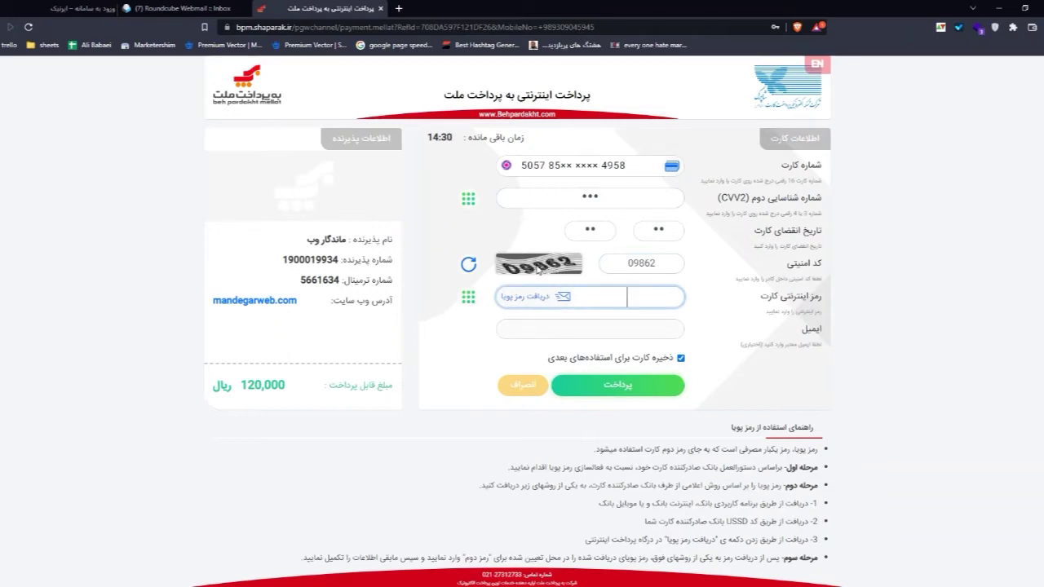
Step: Request and enter the one-time dynamic password, pay 120,000 rial, and return to the shop
{"action": "left_click", "coordinate": [551, 298]}
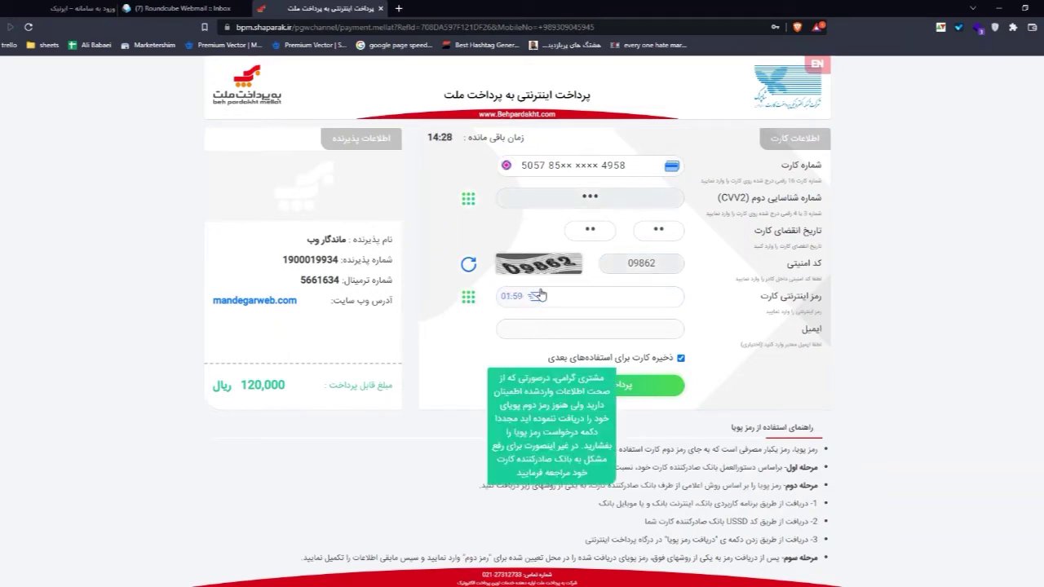
{"action": "left_click", "coordinate": [559, 300]}
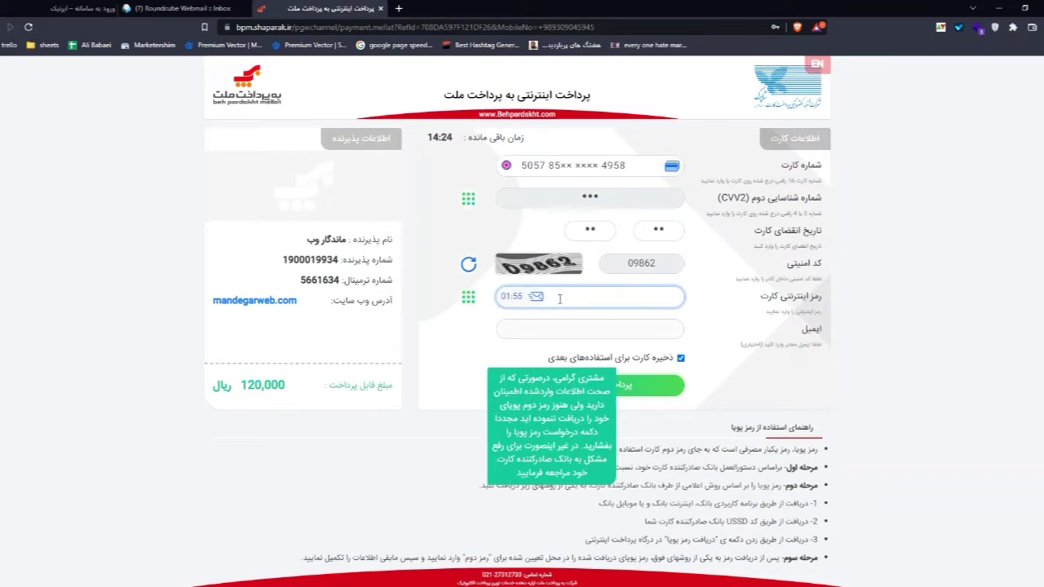
{"action": "type", "text": "••••••"}
{"action": "left_click", "coordinate": [636, 387]}
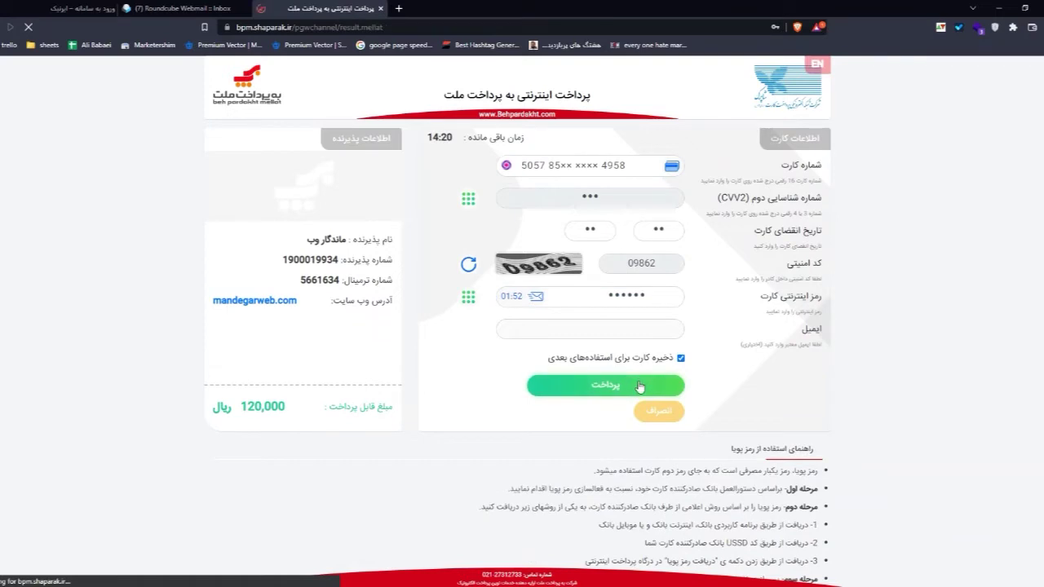
{"action": "left_click", "coordinate": [507, 178]}
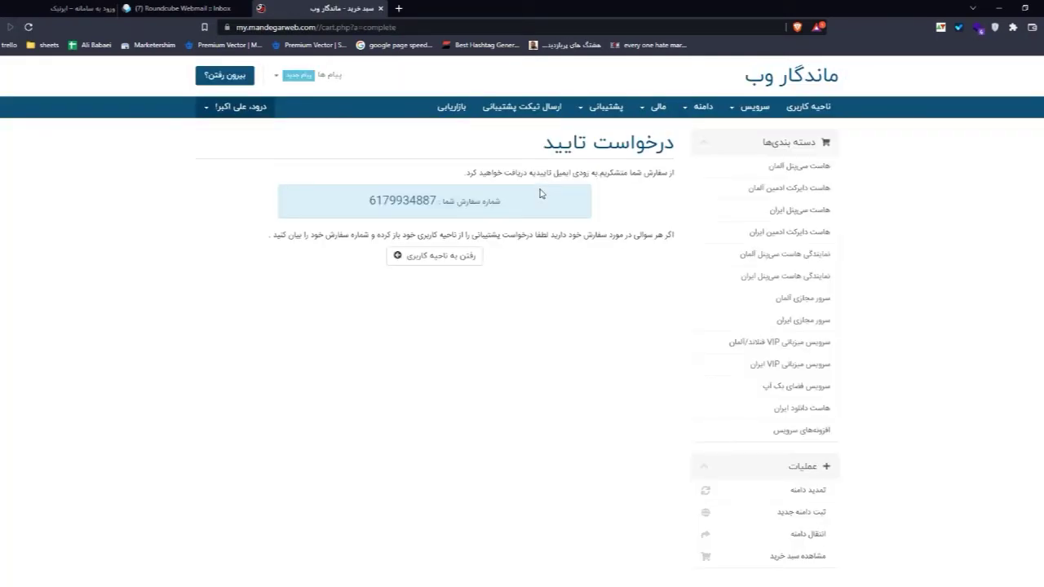
Step: Open a new tab and go to the Gmail inbox via the 'gm' address-bar suggestion
{"action": "left_click", "coordinate": [398, 8]}
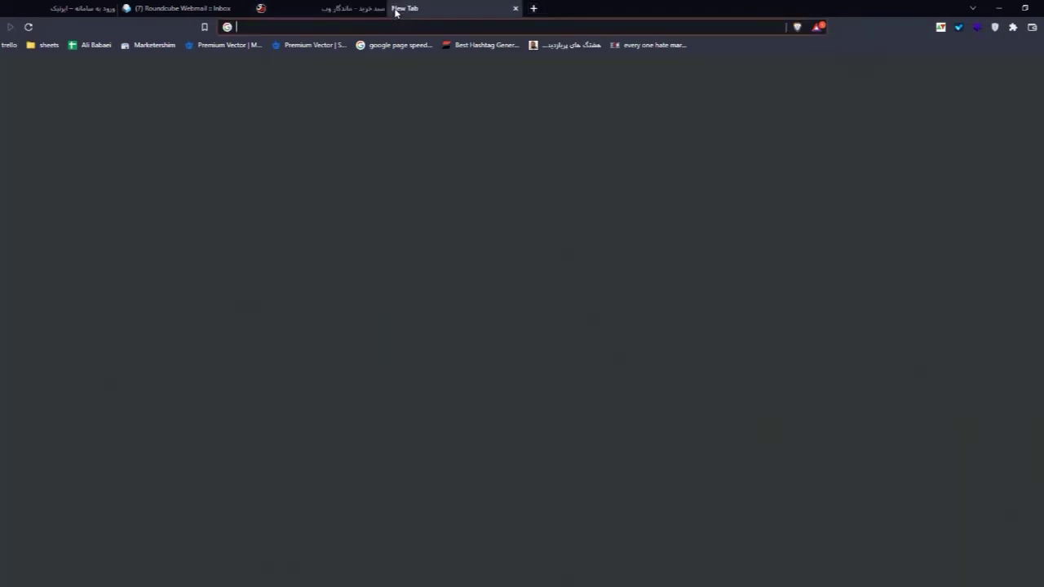
{"action": "type", "text": "gm"}
{"action": "key", "text": "Down"}
{"action": "key", "text": "Down"}
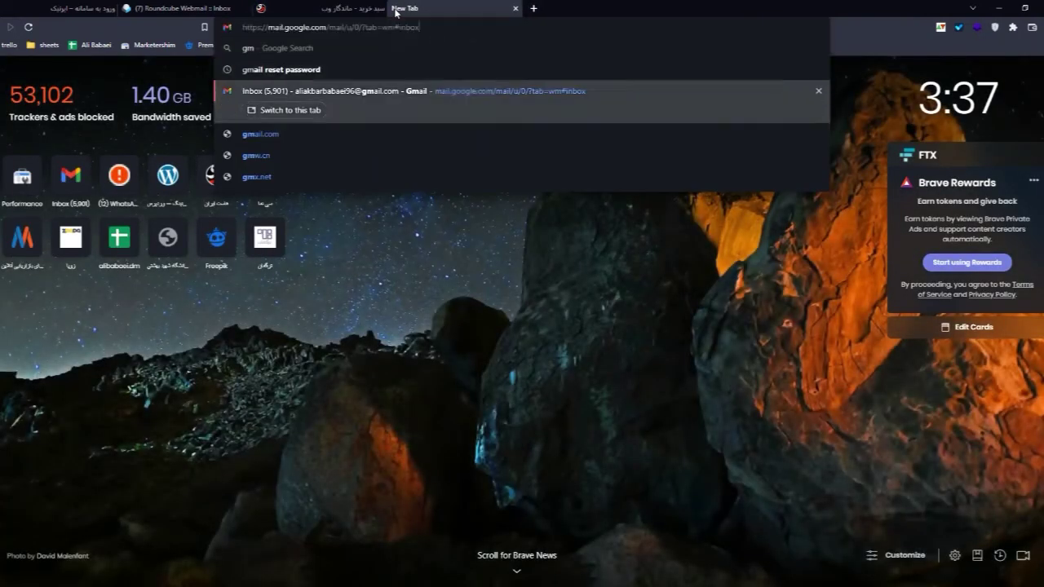
{"action": "key", "text": "Return"}
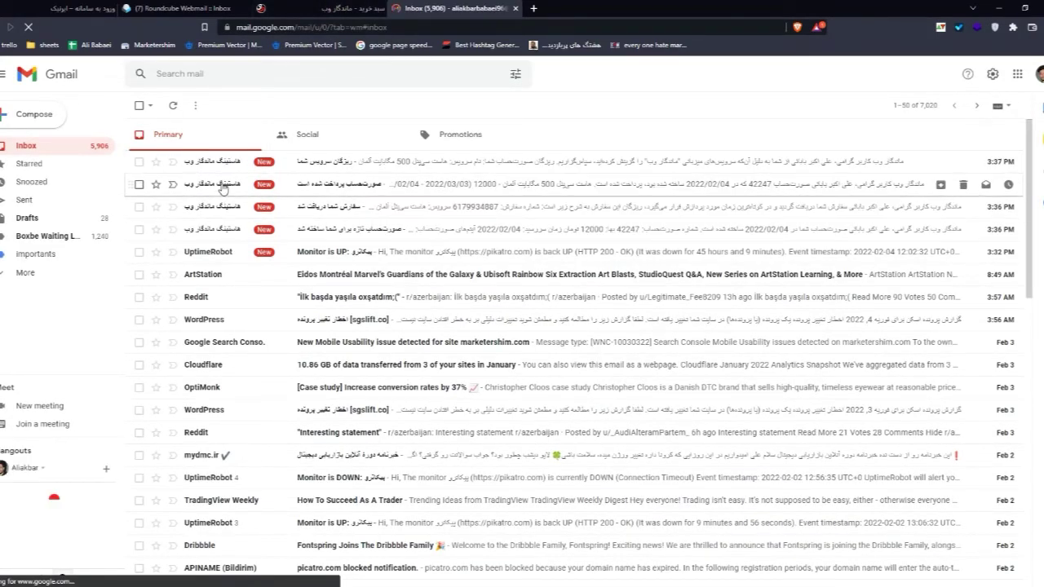
Step: Open the newest Mandegar Web service-details email and scroll to its account details
{"action": "left_click", "coordinate": [369, 165]}
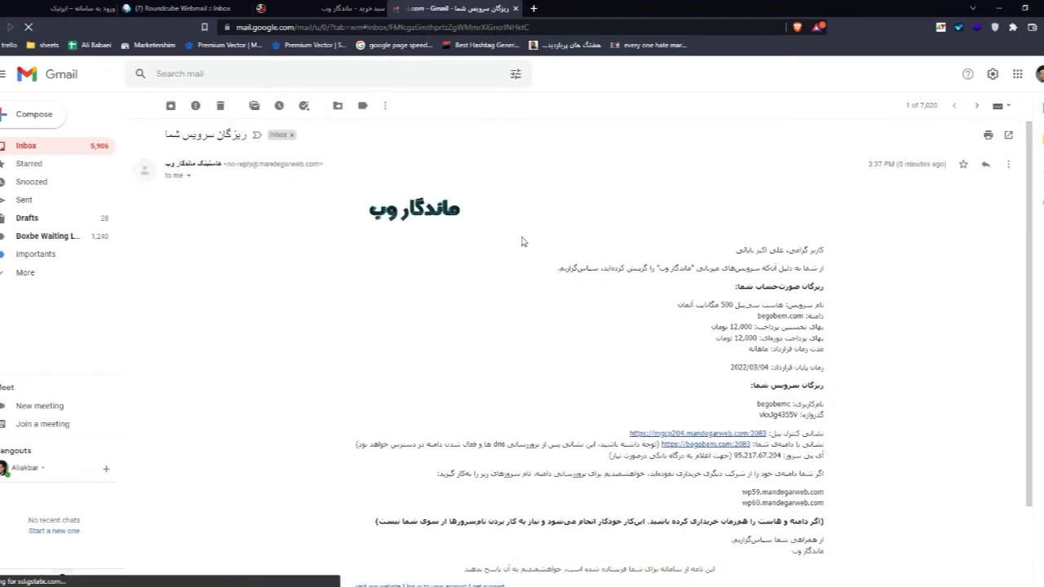
{"action": "scroll", "coordinate": [514, 261], "scroll_direction": "down", "scroll_amount": 2}
{"action": "scroll", "coordinate": [656, 277], "scroll_direction": "up", "scroll_amount": 2}
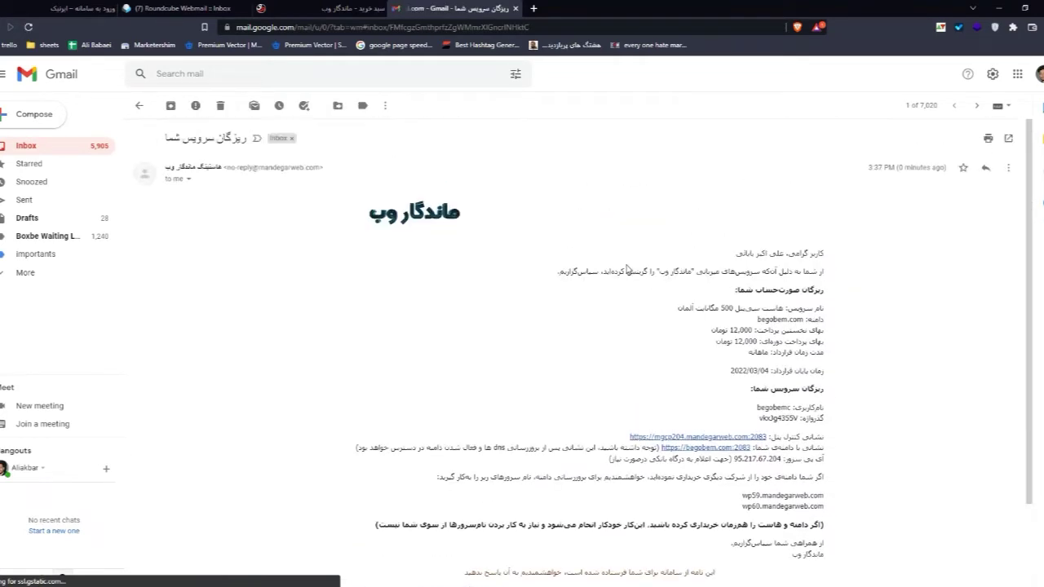
{"action": "scroll", "coordinate": [629, 269], "scroll_direction": "down", "scroll_amount": 2}
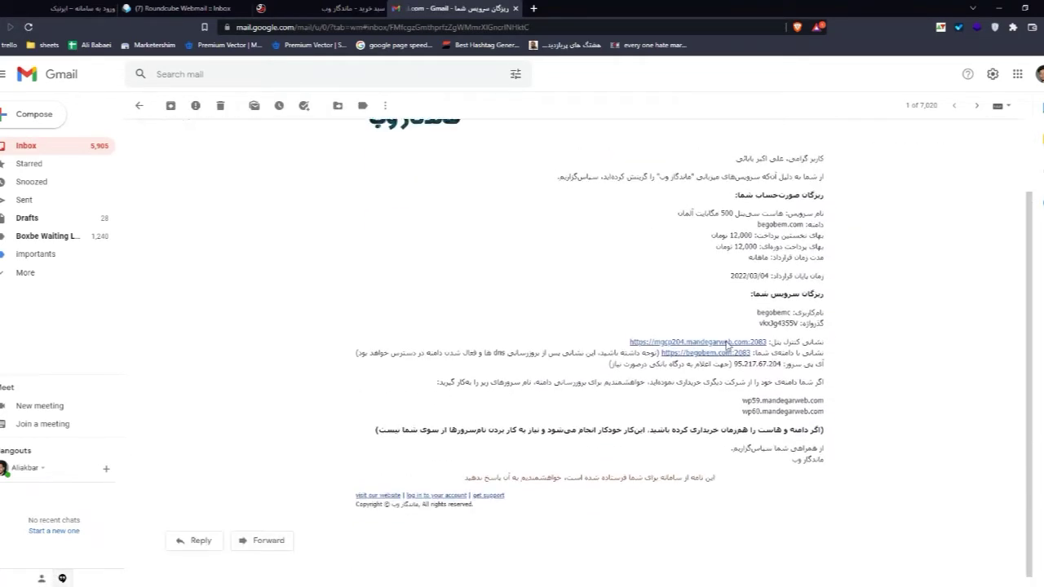
Step: Select the hosting username, the password, and the first name server wp59.mandegarweb.com
{"action": "double_click", "coordinate": [783, 306]}
{"action": "left_click", "coordinate": [768, 315]}
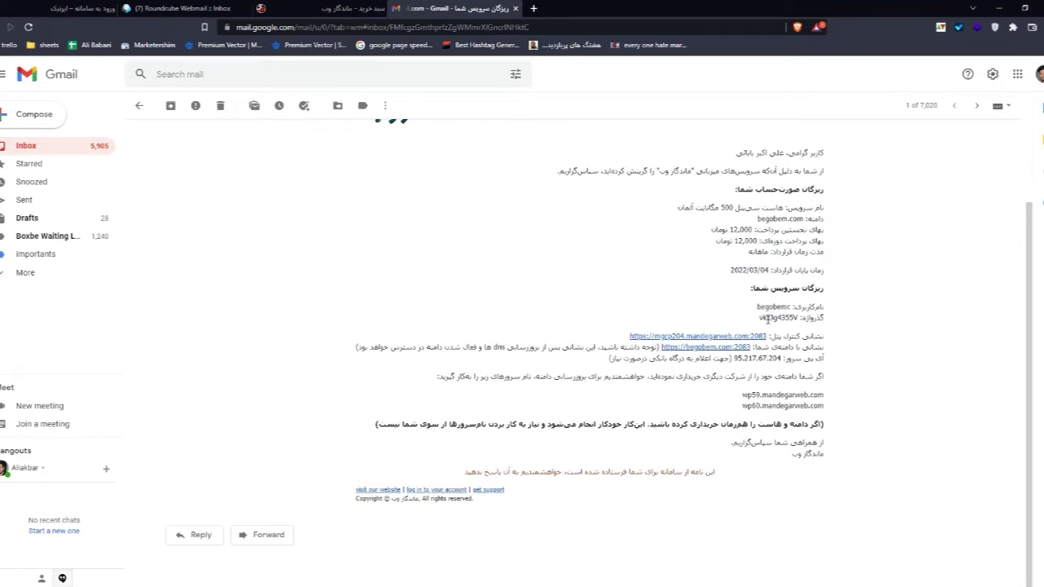
{"action": "triple_click", "coordinate": [767, 318]}
{"action": "left_click", "coordinate": [775, 318]}
{"action": "left_click_drag", "start_coordinate": [803, 394], "coordinate": [787, 396]}
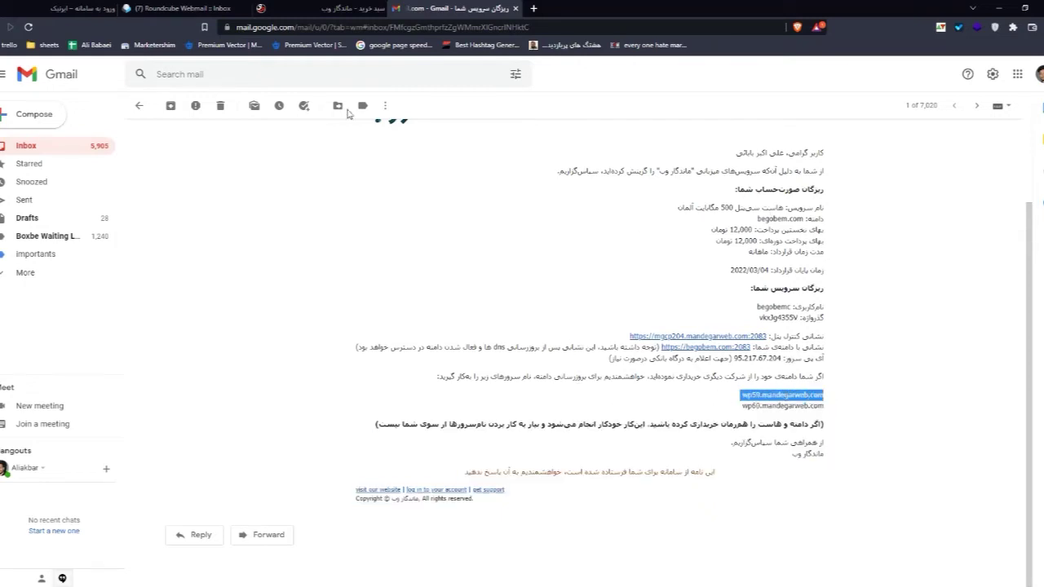
Step: Go to My Domains and open the name server management page for the domain
{"action": "left_click", "coordinate": [335, 9]}
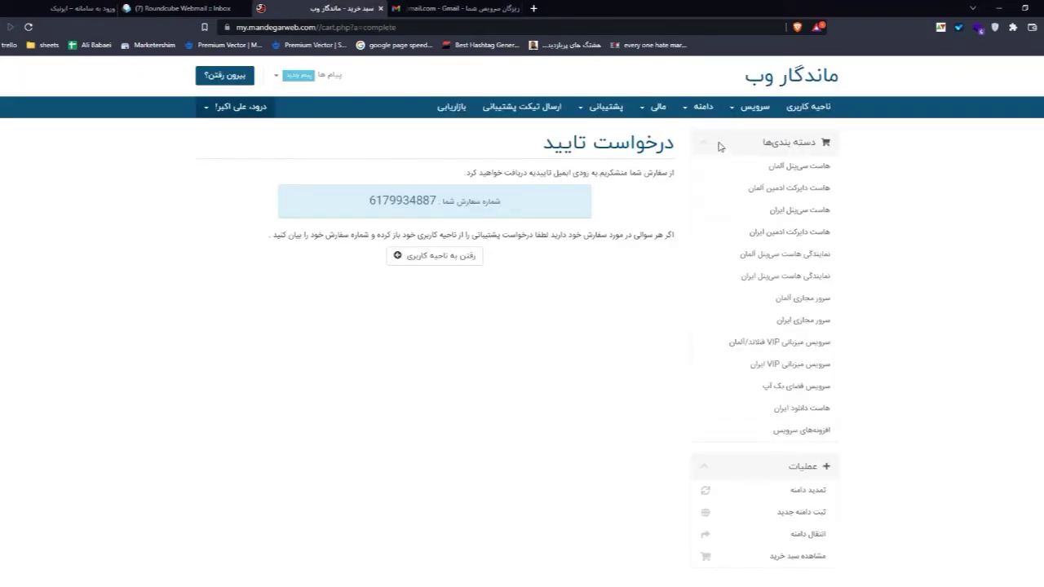
{"action": "left_click", "coordinate": [691, 110]}
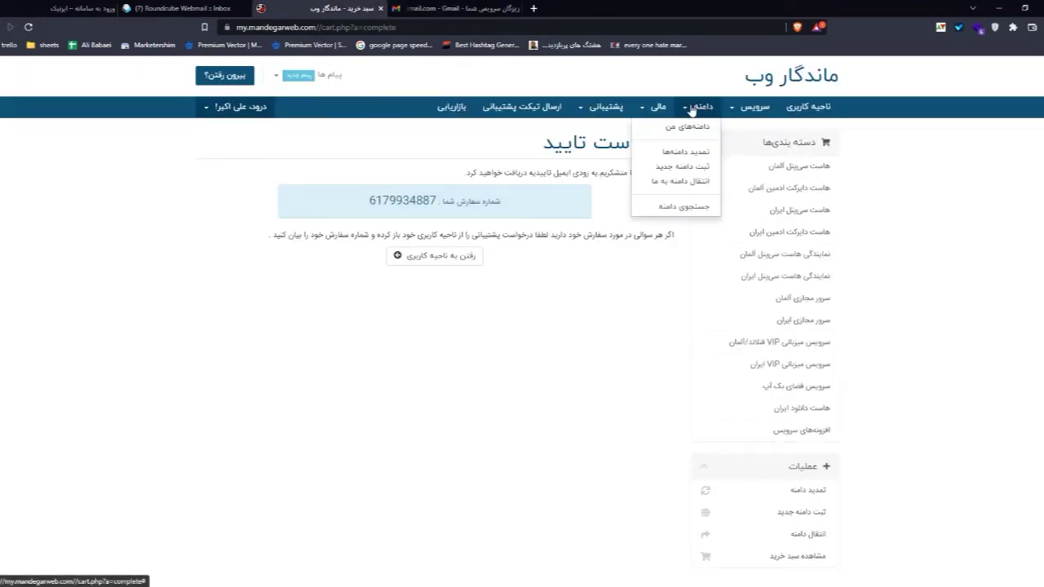
{"action": "left_click", "coordinate": [689, 129]}
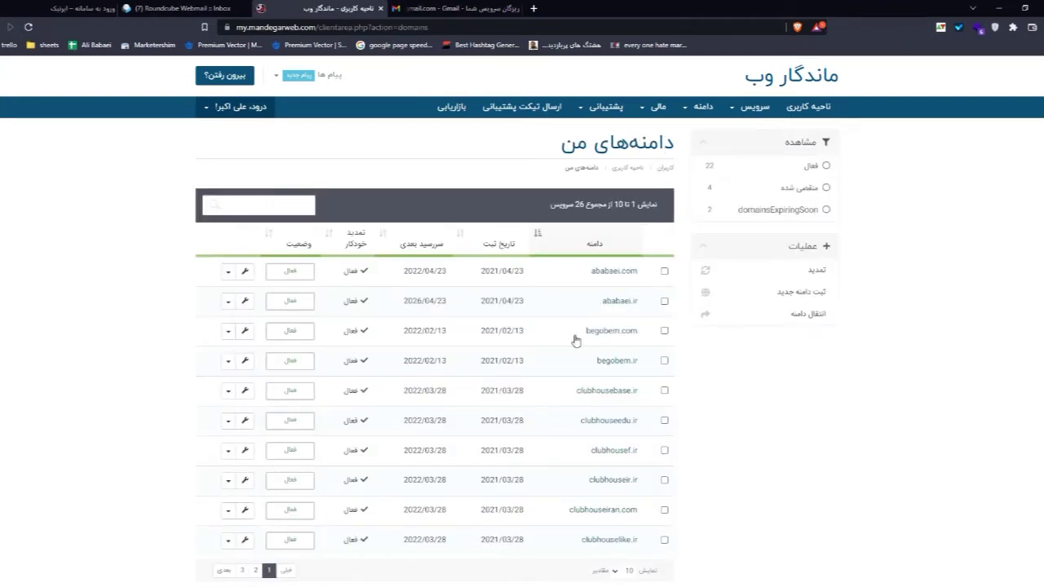
{"action": "left_click", "coordinate": [228, 331]}
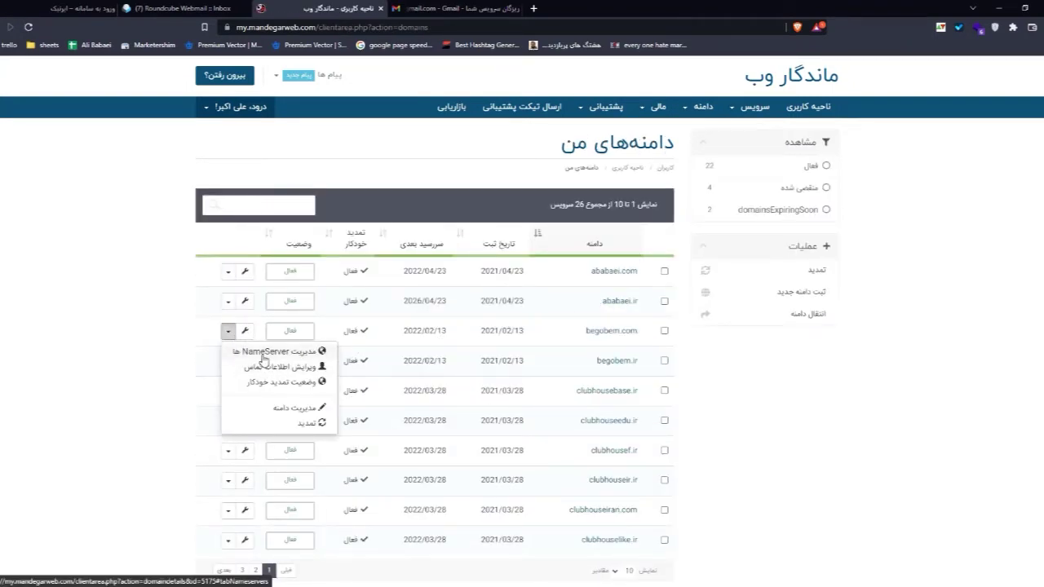
{"action": "left_click", "coordinate": [262, 354]}
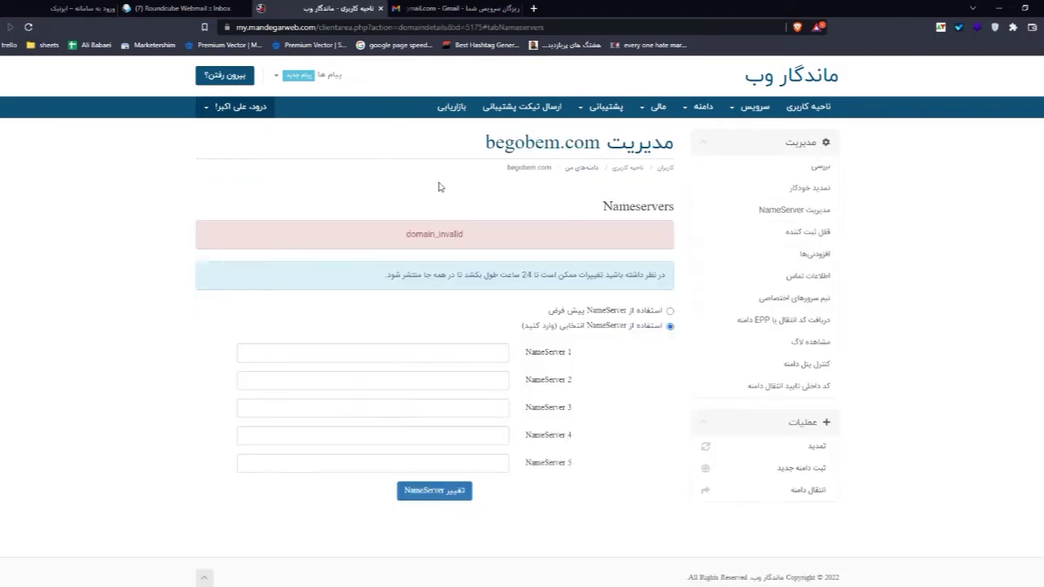
{"action": "scroll", "coordinate": [433, 299], "scroll_direction": "down", "scroll_amount": 1}
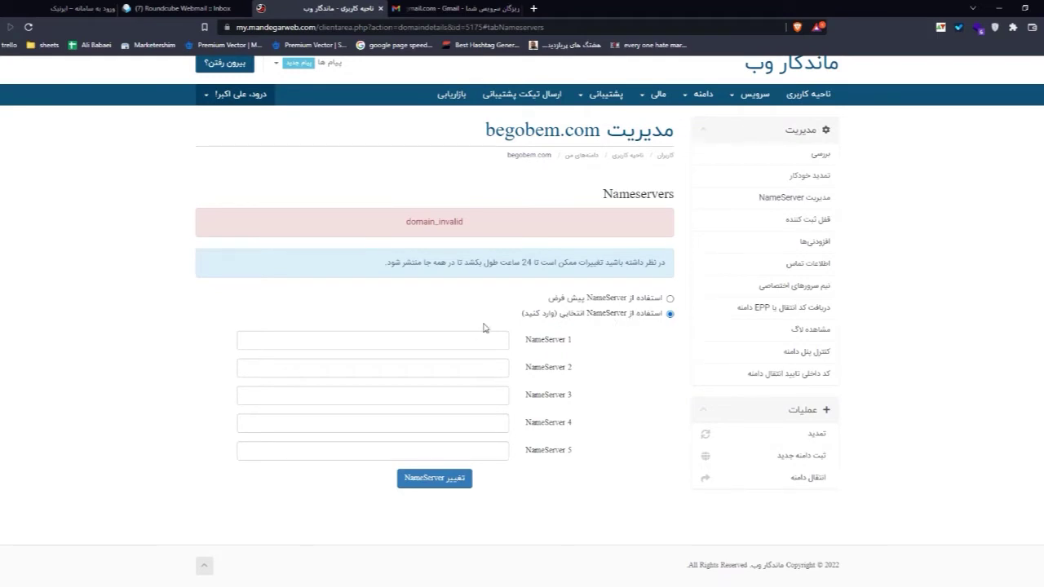
Step: Set NameServer 1 to wp59.mandegarweb.com and NameServer 2 to wp60.mandegarweb.com, and save
{"action": "left_click", "coordinate": [447, 339]}
{"action": "key", "text": "Down"}
{"action": "key", "text": "Down"}
{"action": "key", "text": "Return"}
{"action": "left_click", "coordinate": [445, 10]}
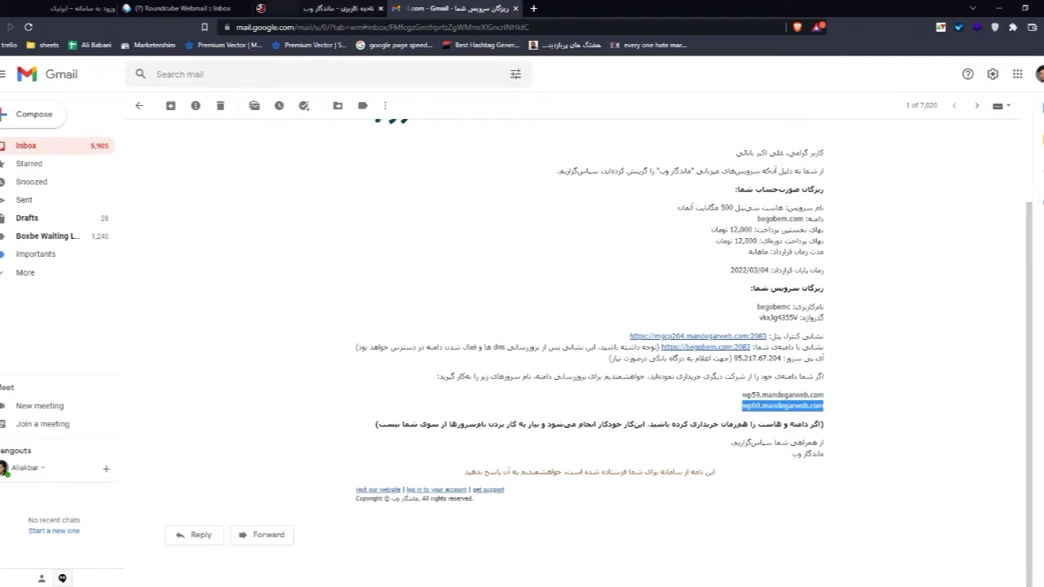
{"action": "left_click", "coordinate": [342, 8]}
{"action": "left_click", "coordinate": [399, 366]}
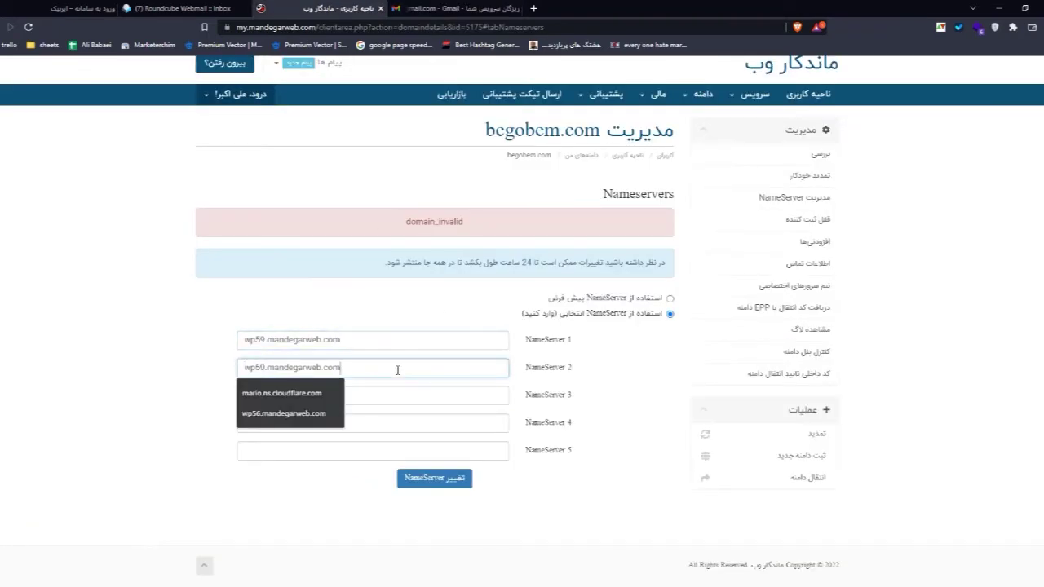
{"action": "left_click", "coordinate": [414, 411]}
{"action": "left_click", "coordinate": [429, 490]}
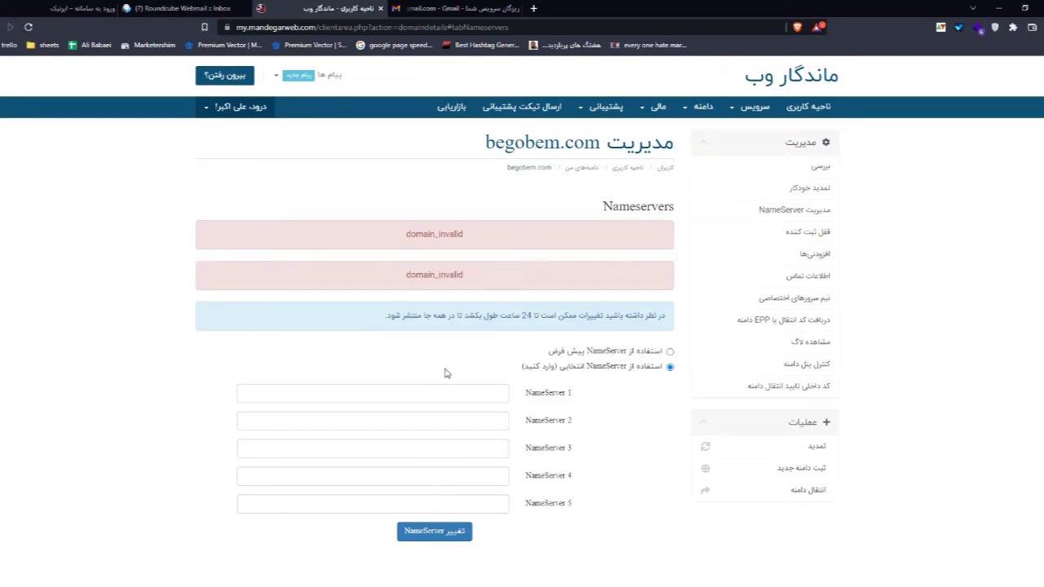
Step: Inspect the domain_invalid error message returned after saving
{"action": "left_click_drag", "start_coordinate": [454, 235], "coordinate": [406, 238]}
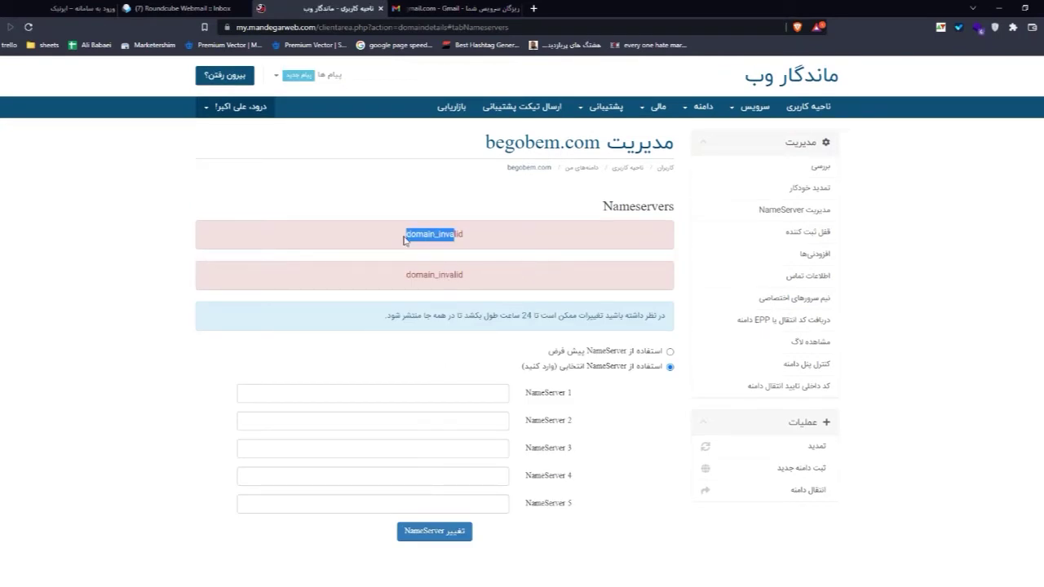
{"action": "left_click", "coordinate": [424, 235]}
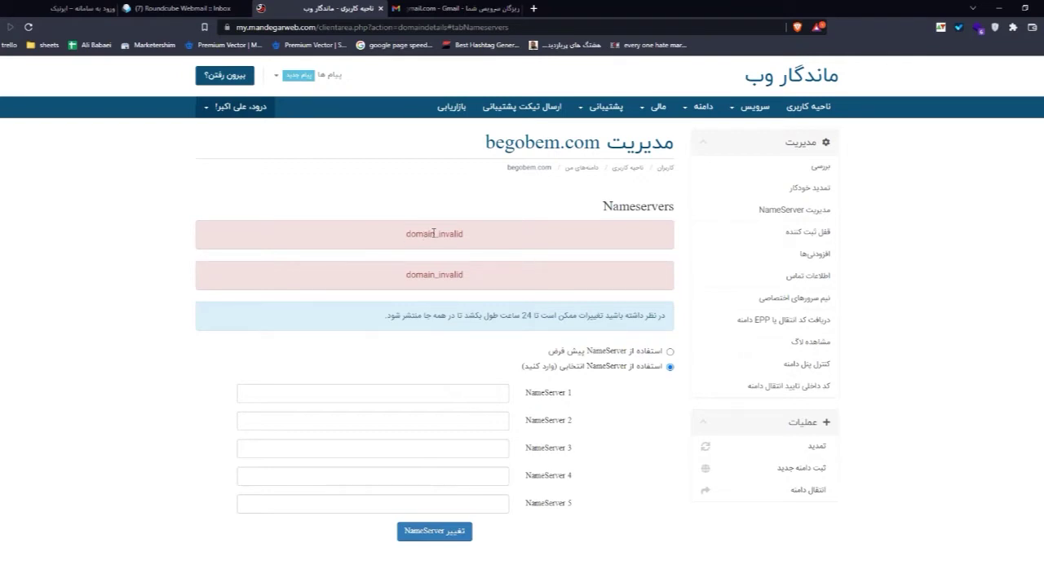
{"action": "scroll", "coordinate": [433, 234], "scroll_direction": "down", "scroll_amount": 1}
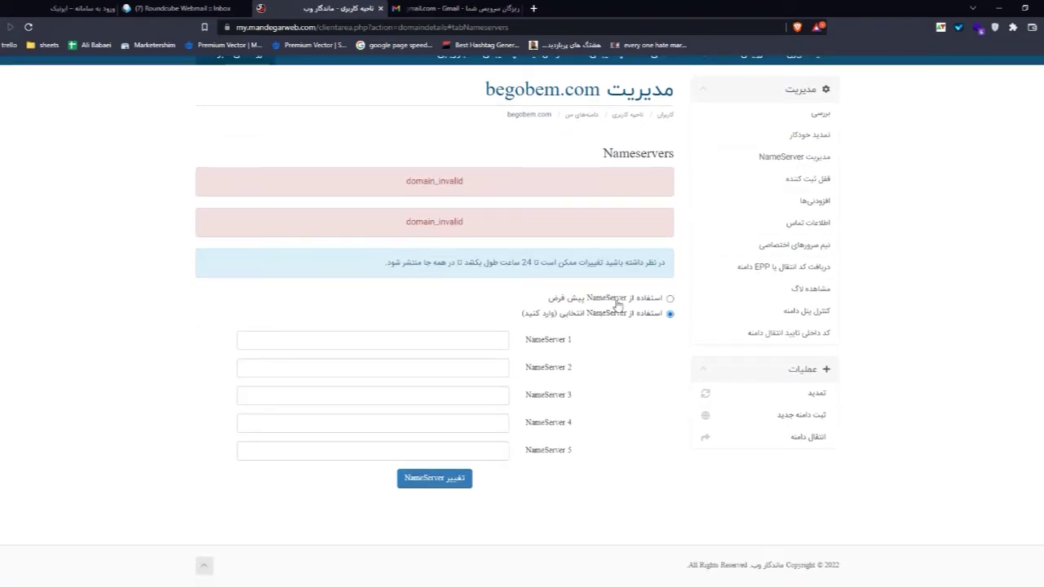
{"action": "scroll", "coordinate": [587, 300], "scroll_direction": "up", "scroll_amount": 1}
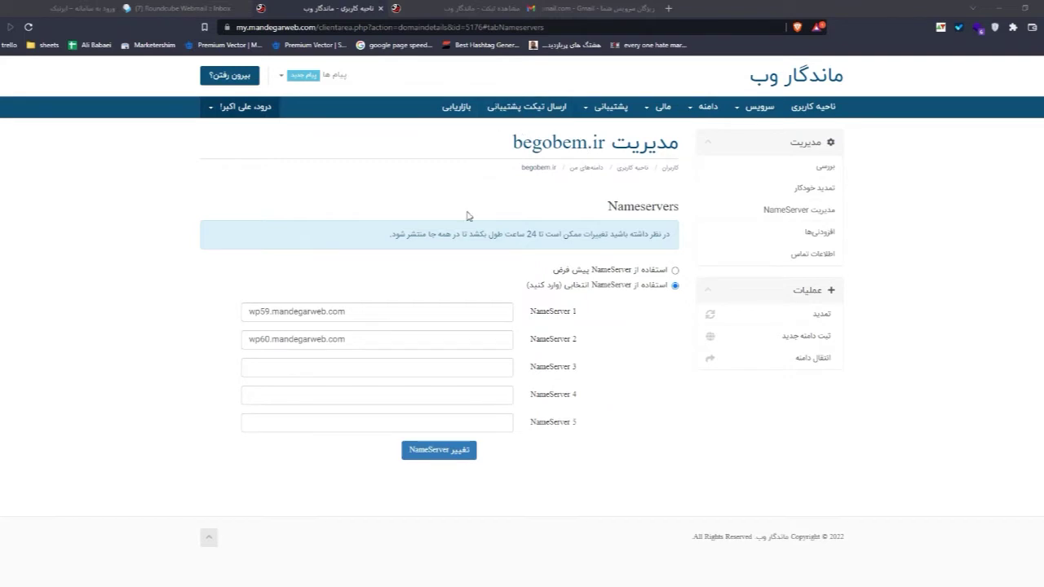
Step: Glance at the open support ticket, then go to the hosting services list
{"action": "left_click", "coordinate": [465, 8]}
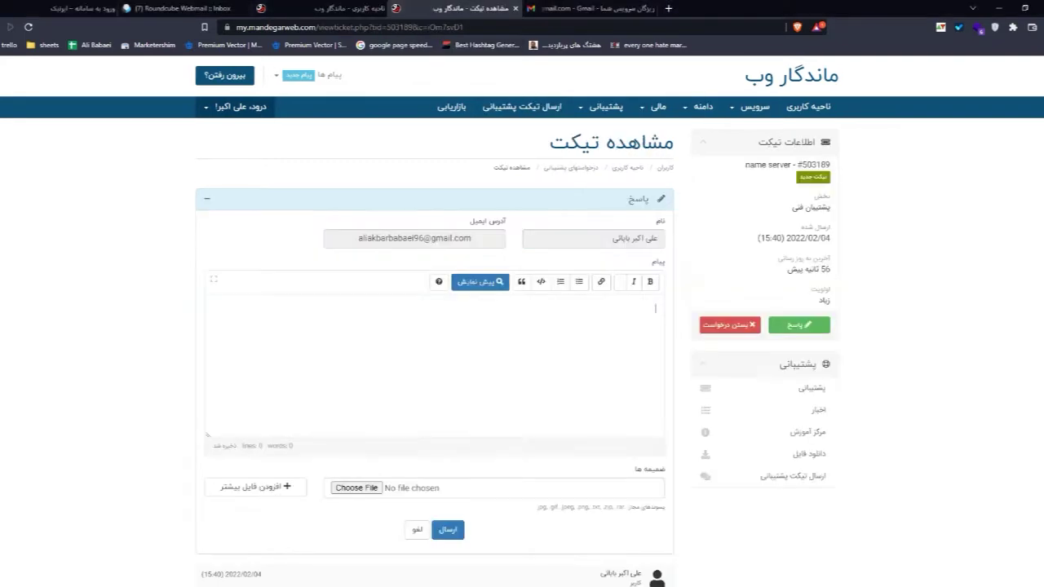
{"action": "left_click", "coordinate": [338, 8]}
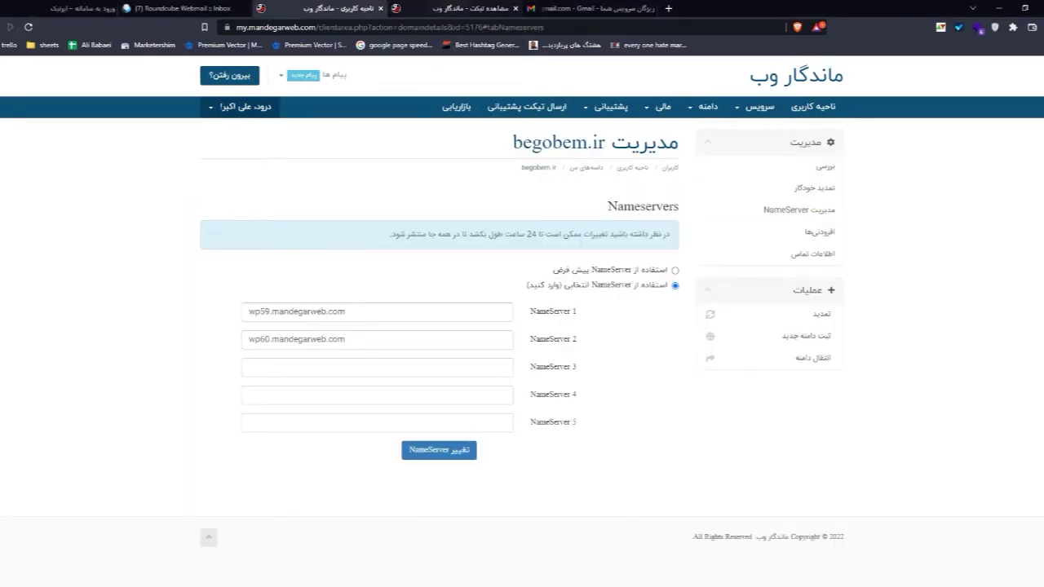
{"action": "left_click", "coordinate": [744, 110]}
{"action": "left_click", "coordinate": [737, 129]}
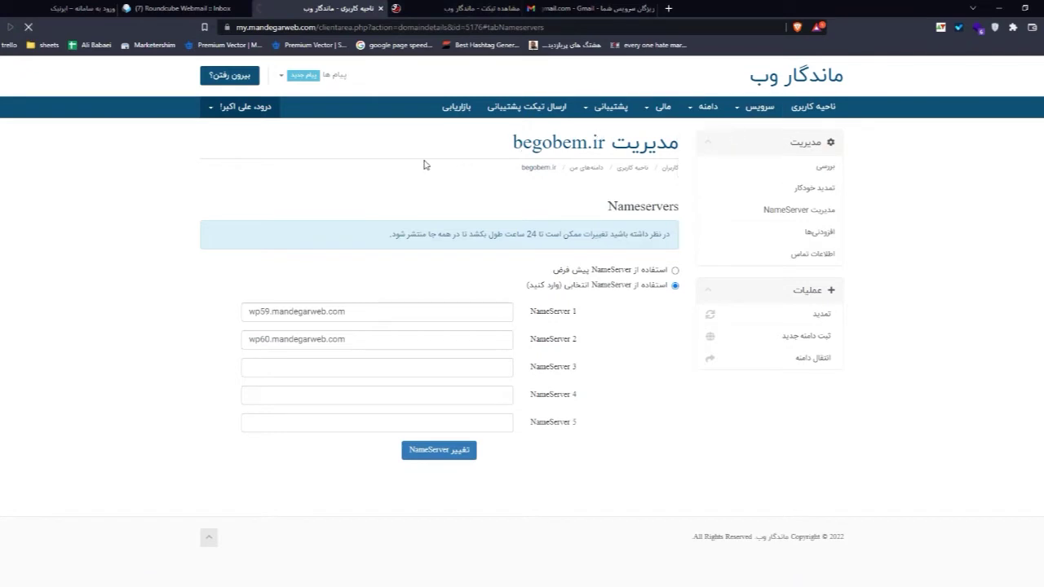
{"action": "scroll", "coordinate": [489, 226], "scroll_direction": "down", "scroll_amount": 1}
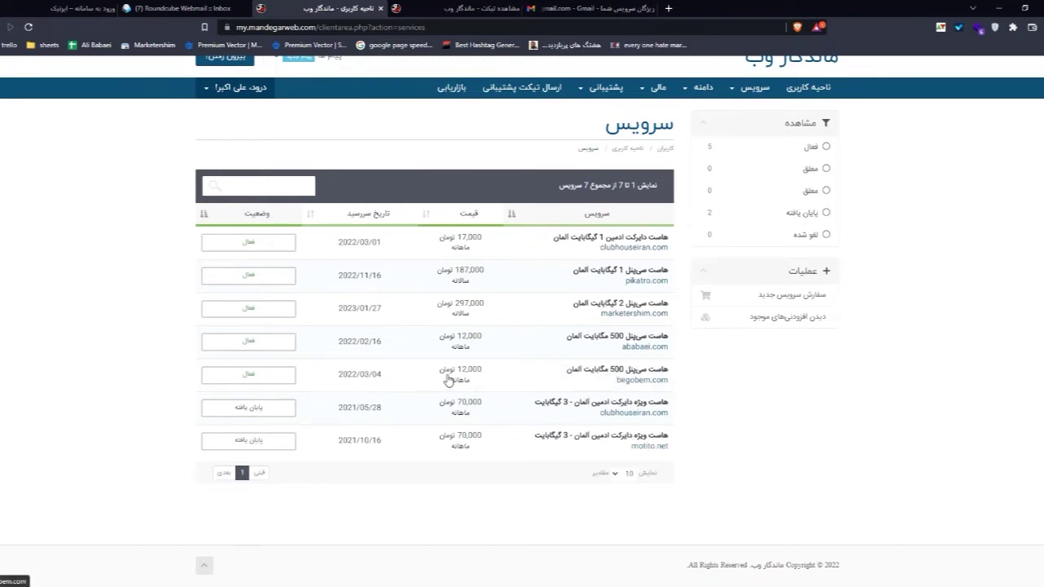
Step: Open the begobem.com hosting row and review its 500 MB Germany cPanel plan
{"action": "left_click", "coordinate": [326, 380]}
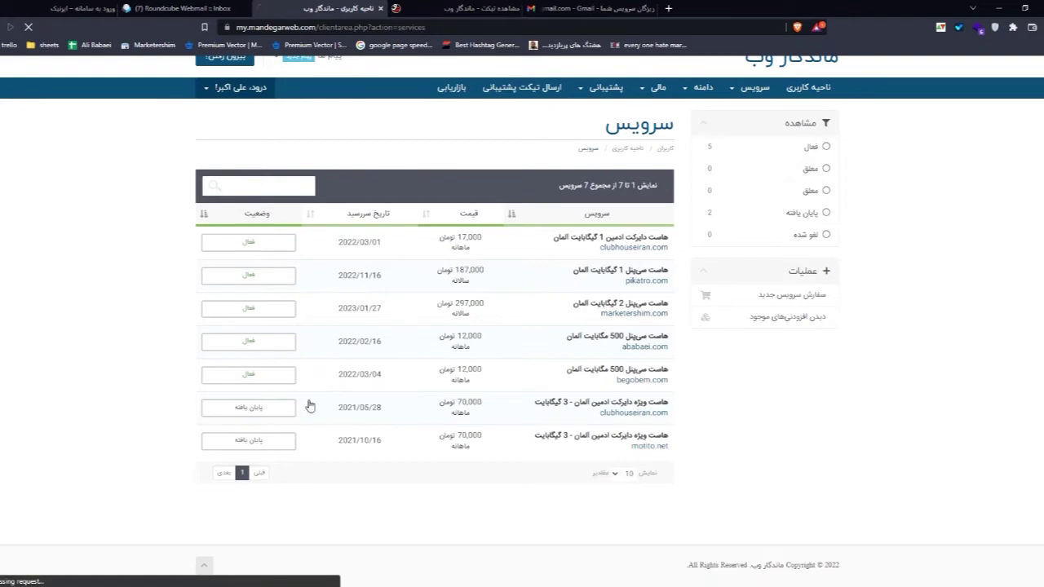
{"action": "scroll", "coordinate": [478, 345], "scroll_direction": "down", "scroll_amount": 2}
{"action": "scroll", "coordinate": [432, 358], "scroll_direction": "up", "scroll_amount": 2}
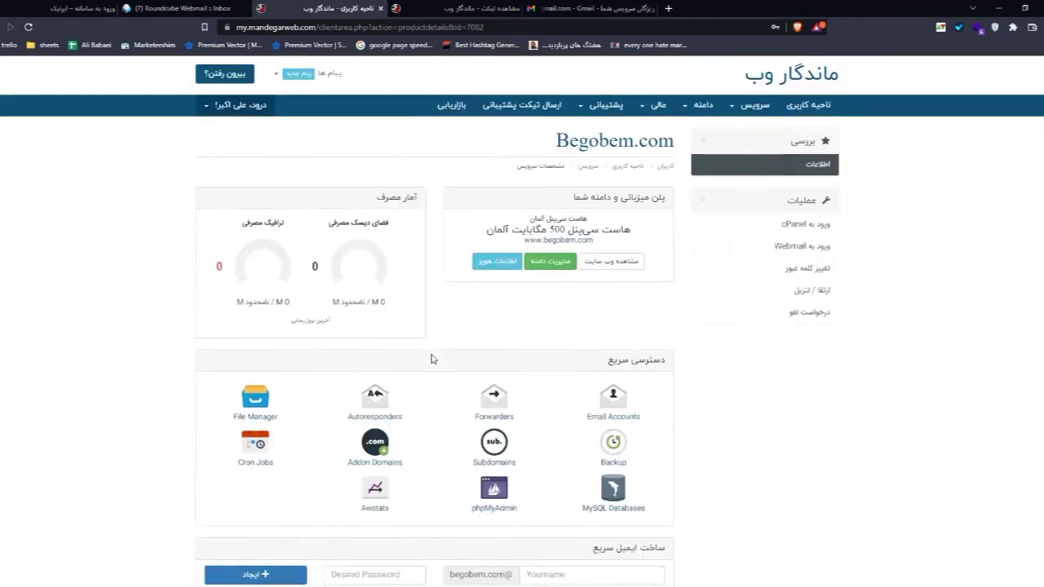
{"action": "scroll", "coordinate": [432, 359], "scroll_direction": "down", "scroll_amount": 2}
{"action": "scroll", "coordinate": [433, 359], "scroll_direction": "up", "scroll_amount": 2}
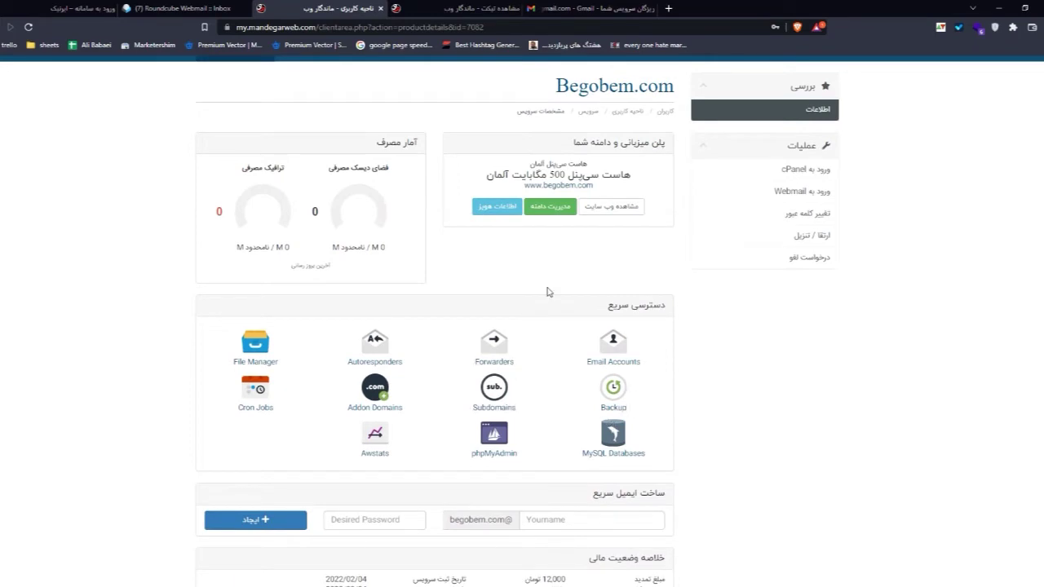
Step: Log into the begobem.com account's cPanel and scroll through the home page sections
{"action": "left_click", "coordinate": [751, 169]}
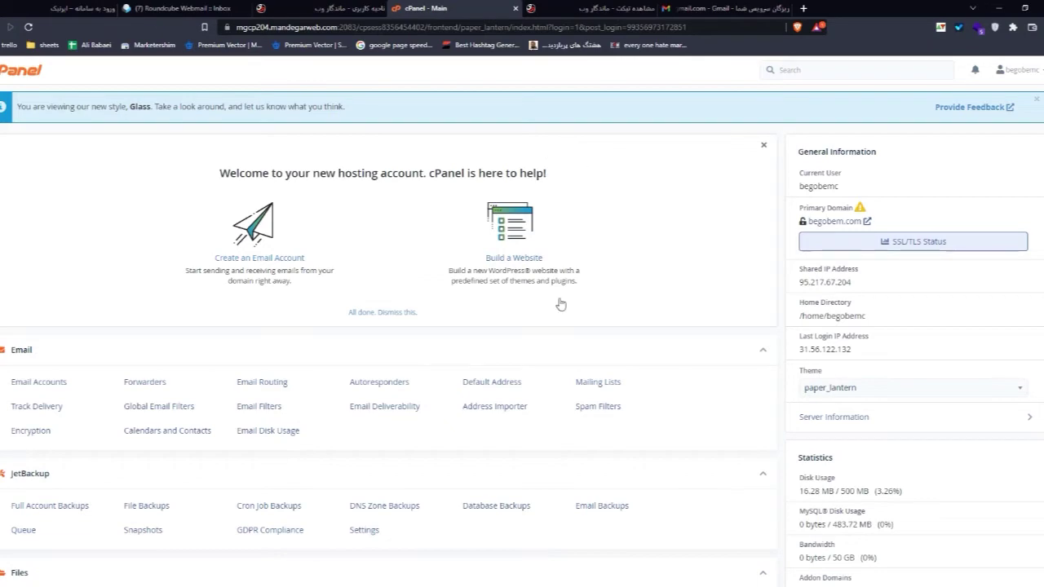
{"action": "scroll", "coordinate": [560, 301], "scroll_direction": "down", "scroll_amount": 5}
{"action": "scroll", "coordinate": [260, 266], "scroll_direction": "down", "scroll_amount": 4}
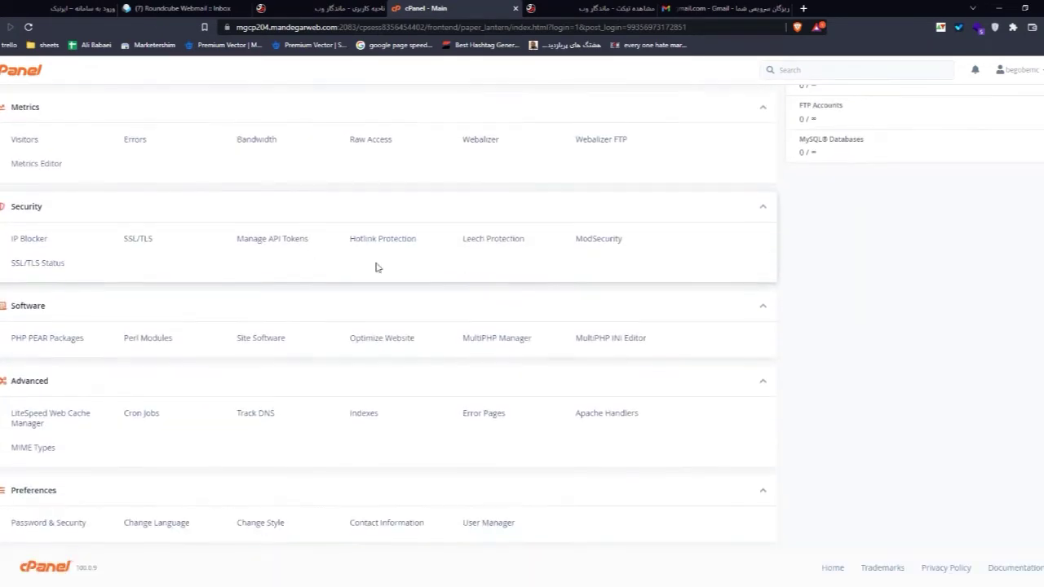
{"action": "scroll", "coordinate": [427, 126], "scroll_direction": "up", "scroll_amount": 9}
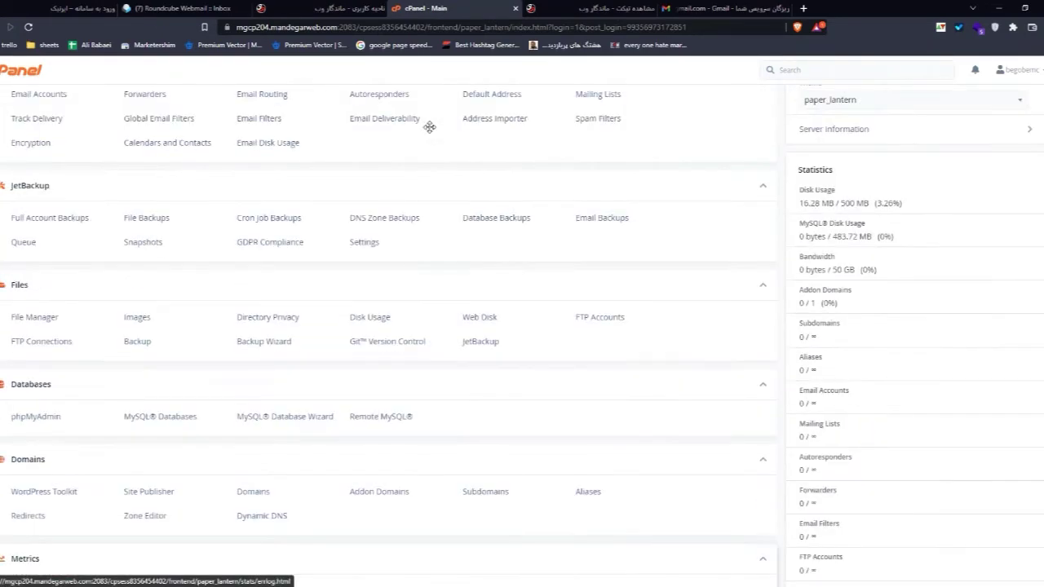
{"action": "scroll", "coordinate": [419, 163], "scroll_direction": "down", "scroll_amount": 6}
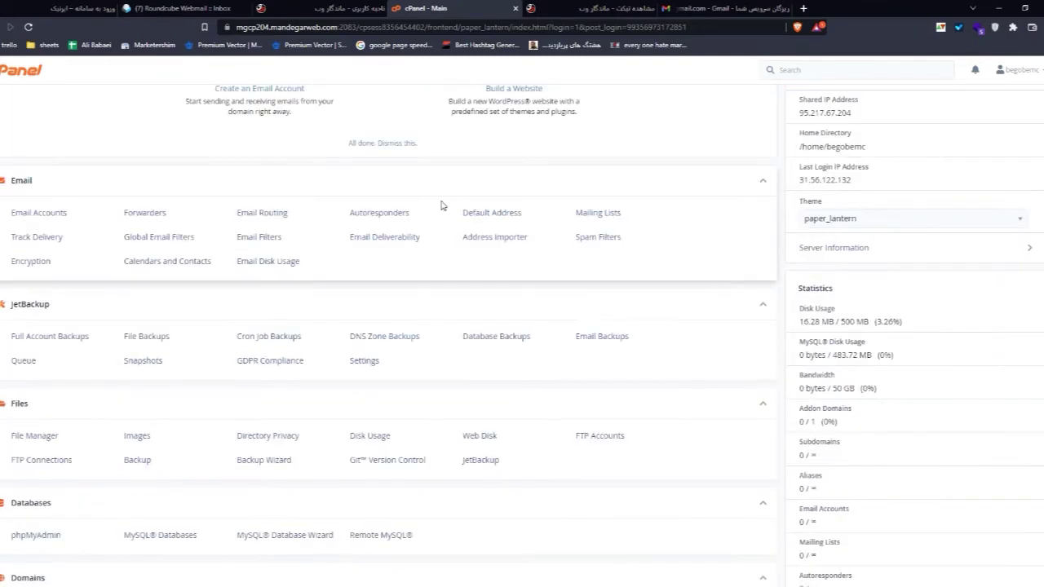
{"action": "scroll", "coordinate": [461, 231], "scroll_direction": "down", "scroll_amount": 4}
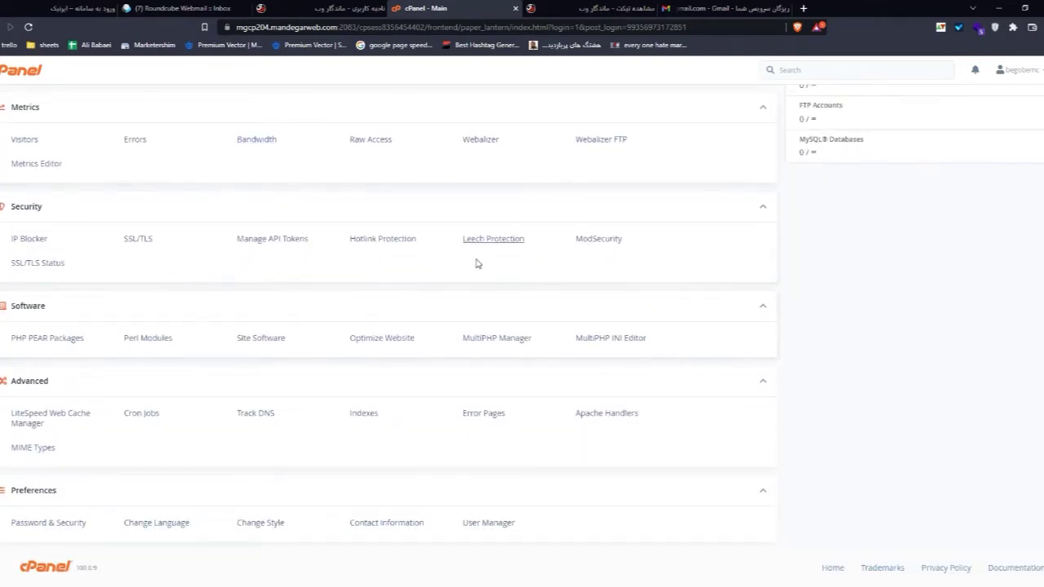
{"action": "scroll", "coordinate": [422, 305], "scroll_direction": "up", "scroll_amount": 10}
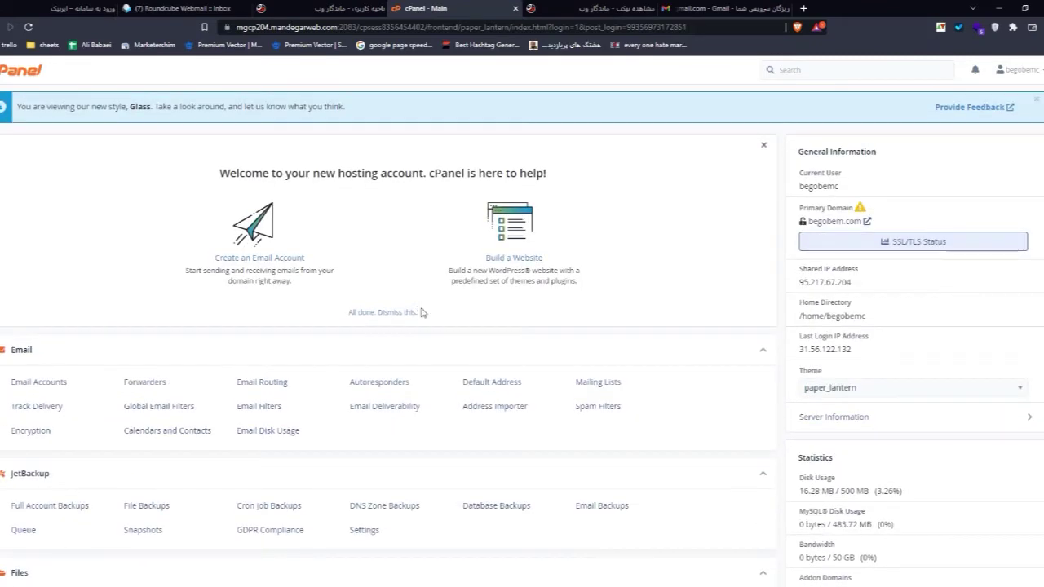
{"action": "scroll", "coordinate": [422, 310], "scroll_direction": "down", "scroll_amount": 2}
Step: Review the Statistics panel, noting 16.28 MB of 500 MB disk used
{"action": "middle_click", "coordinate": [422, 305]}
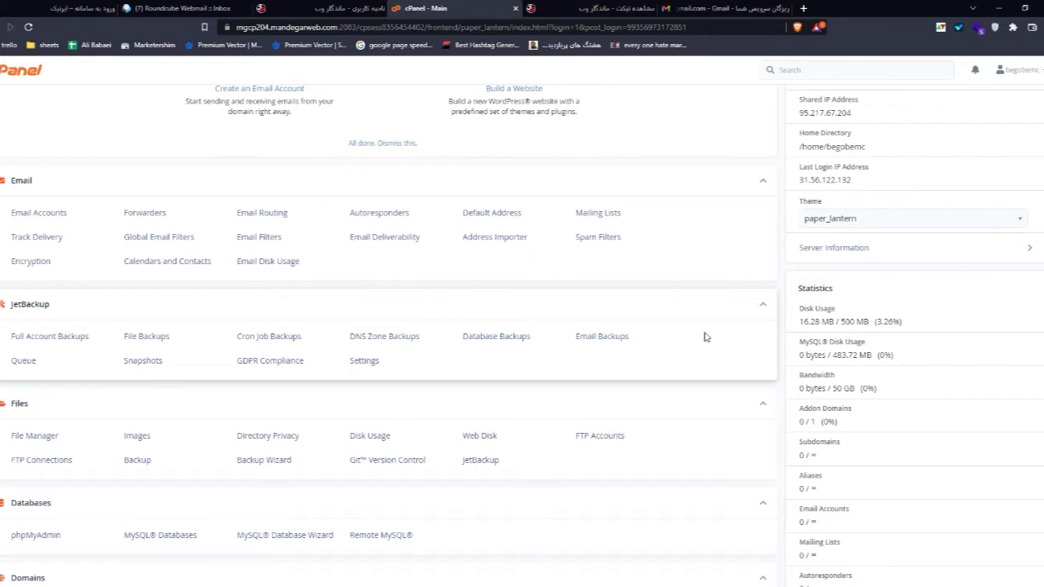
{"action": "scroll", "coordinate": [856, 396], "scroll_direction": "down", "scroll_amount": 1}
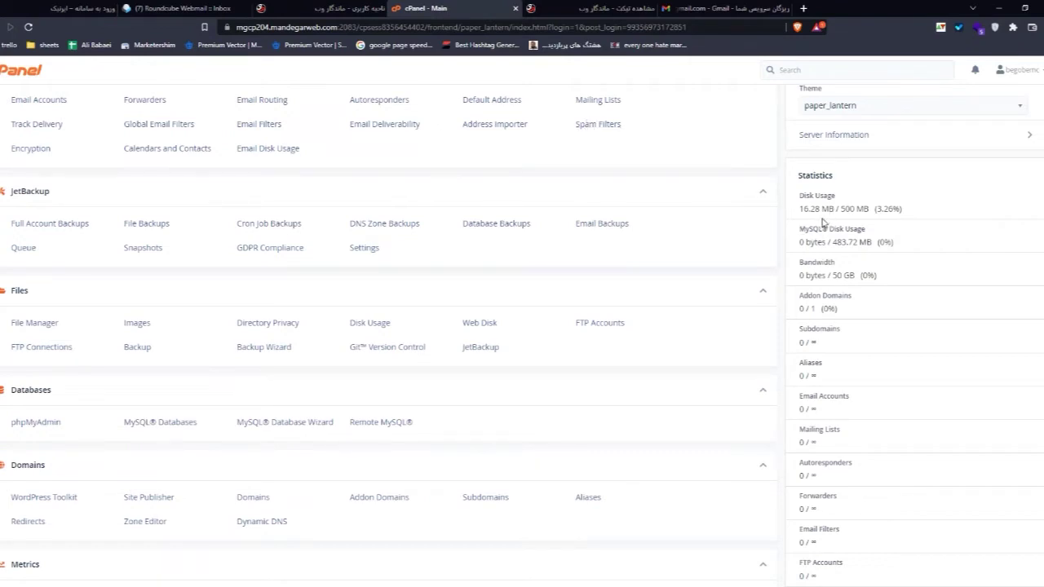
{"action": "left_click_drag", "start_coordinate": [815, 213], "coordinate": [799, 210]}
{"action": "left_click", "coordinate": [812, 208]}
{"action": "scroll", "coordinate": [828, 271], "scroll_direction": "down", "scroll_amount": 1}
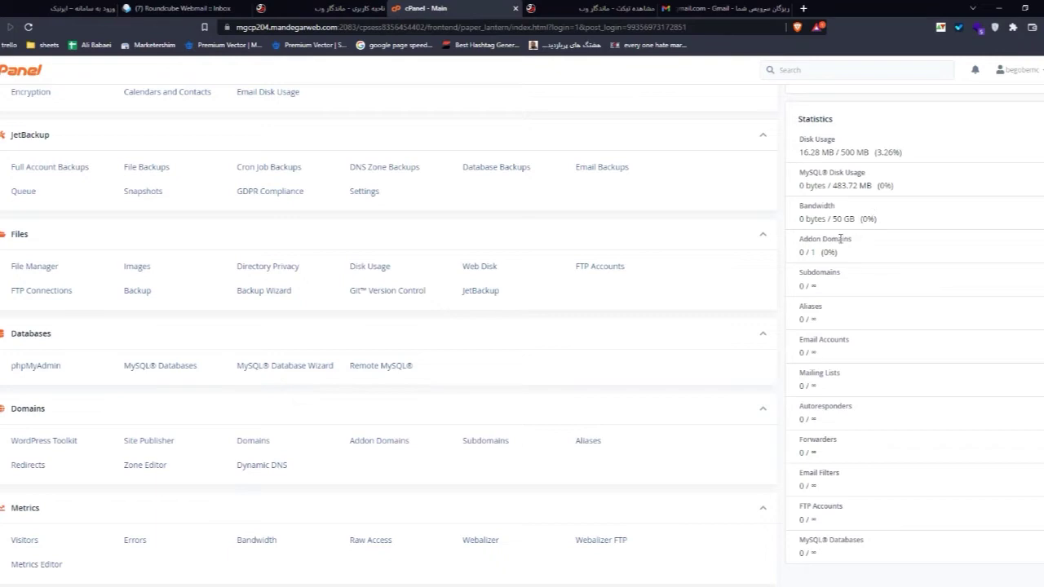
{"action": "scroll", "coordinate": [839, 241], "scroll_direction": "down", "scroll_amount": 1}
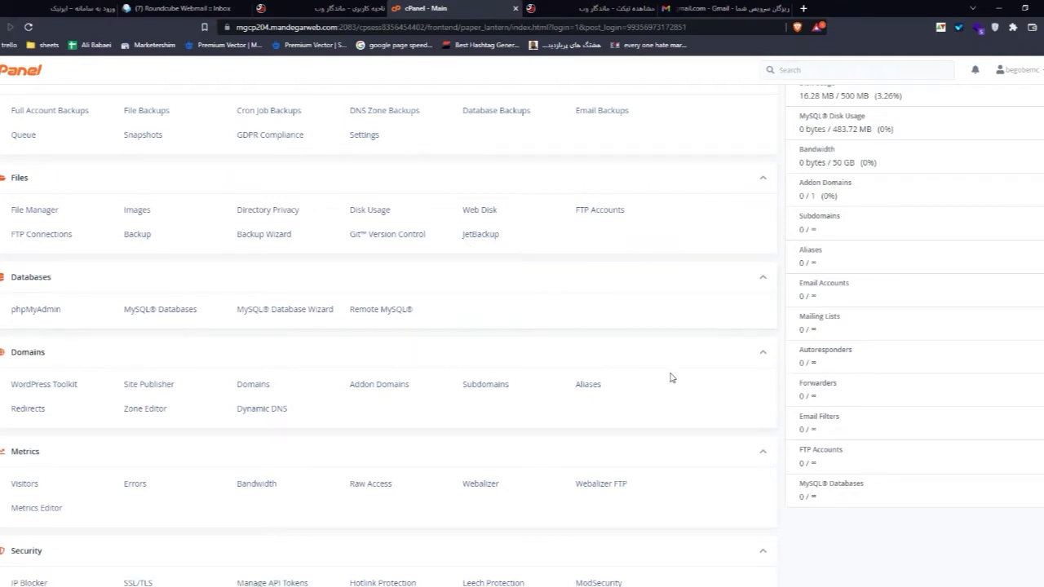
{"action": "scroll", "coordinate": [670, 378], "scroll_direction": "up", "scroll_amount": 5}
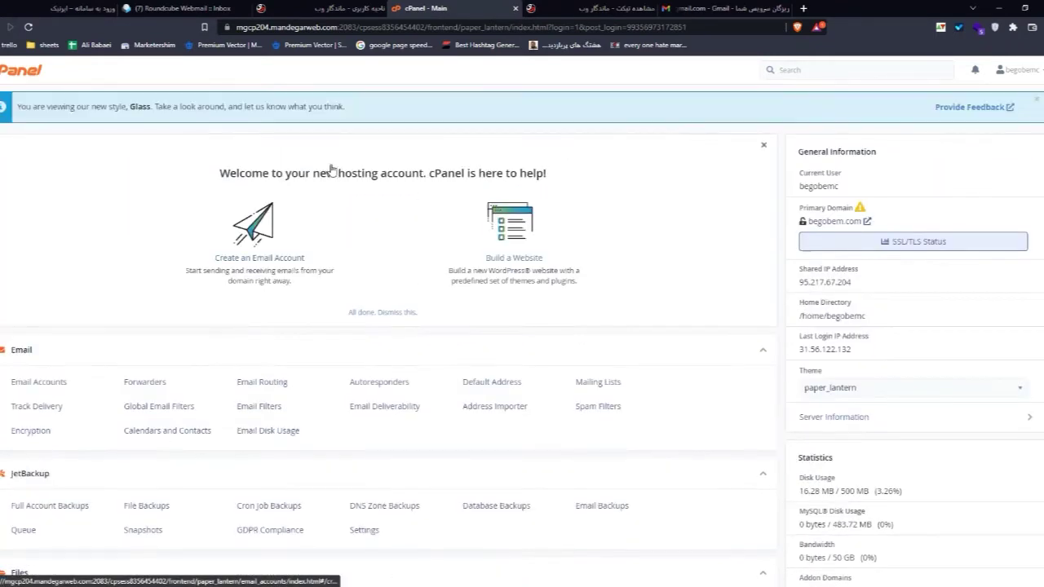
{"action": "scroll", "coordinate": [217, 291], "scroll_direction": "down", "scroll_amount": 3}
{"action": "scroll", "coordinate": [66, 277], "scroll_direction": "down", "scroll_amount": 3}
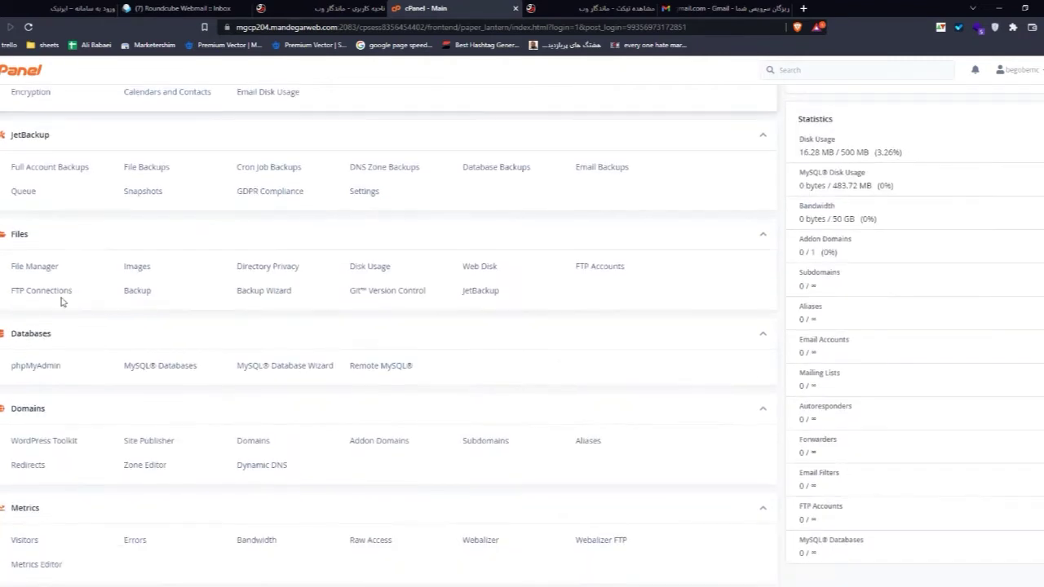
{"action": "scroll", "coordinate": [61, 301], "scroll_direction": "down", "scroll_amount": 3}
{"action": "scroll", "coordinate": [73, 420], "scroll_direction": "up", "scroll_amount": 4}
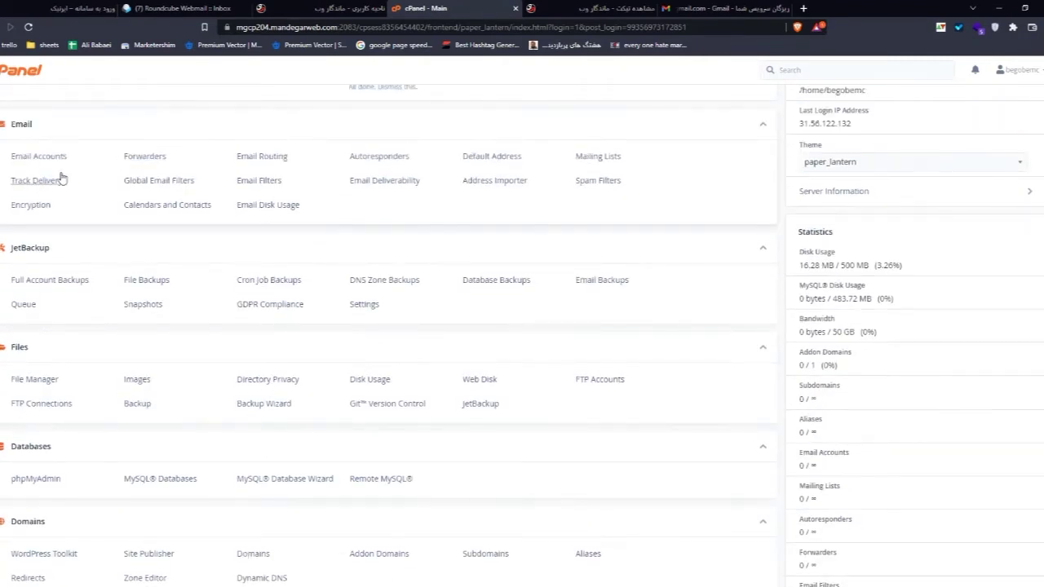
{"action": "scroll", "coordinate": [61, 178], "scroll_direction": "down", "scroll_amount": 3}
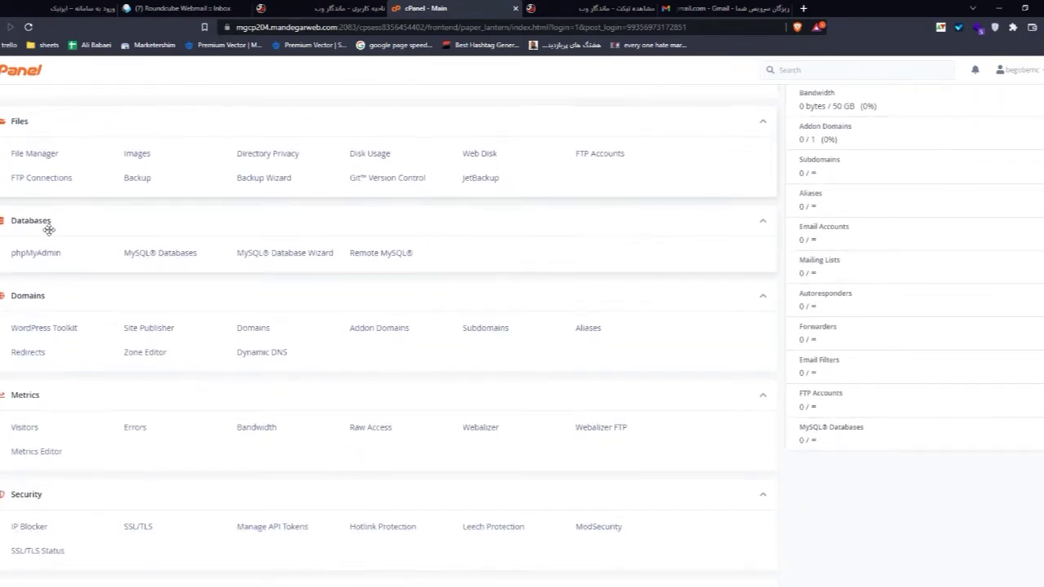
{"action": "scroll", "coordinate": [50, 237], "scroll_direction": "down", "scroll_amount": 2}
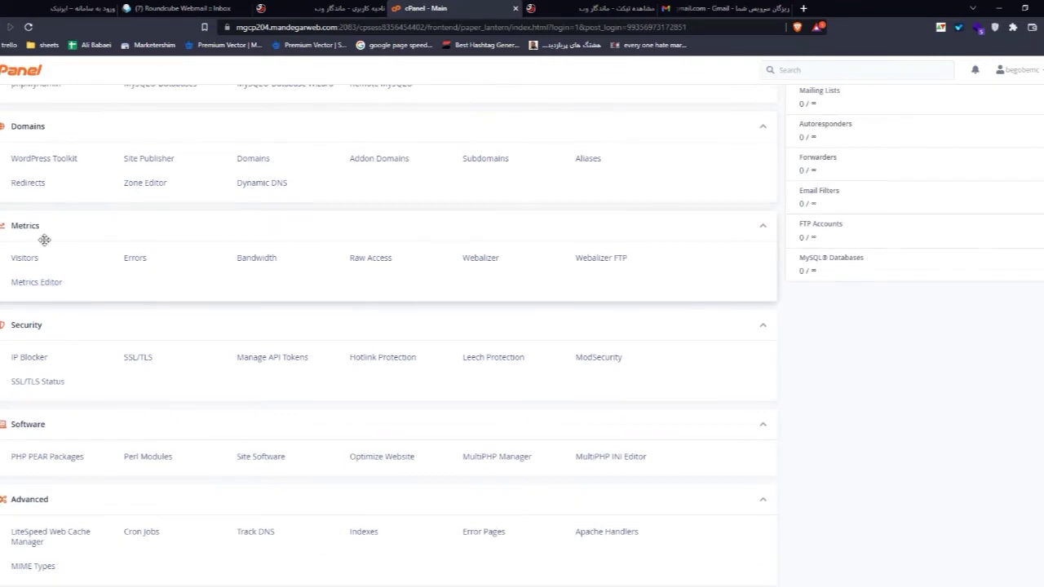
{"action": "scroll", "coordinate": [44, 239], "scroll_direction": "down", "scroll_amount": 2}
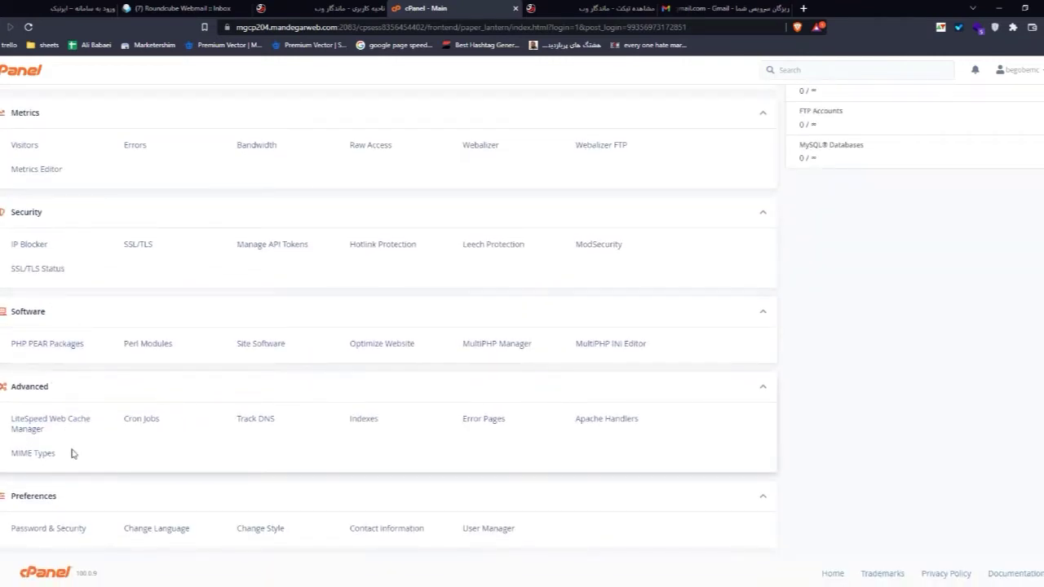
{"action": "middle_click", "coordinate": [70, 508]}
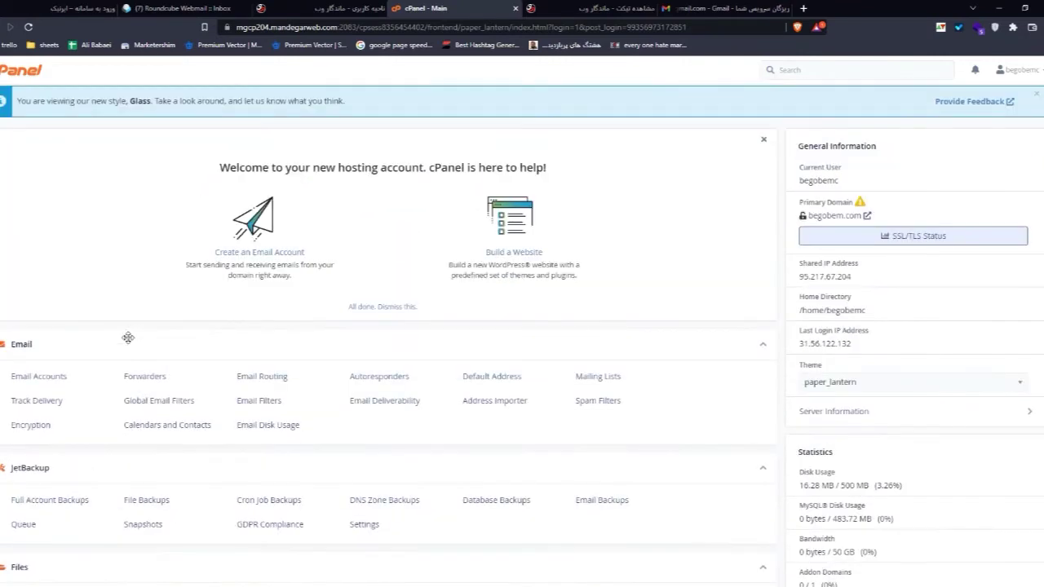
{"action": "scroll", "coordinate": [98, 337], "scroll_direction": "down", "scroll_amount": 4}
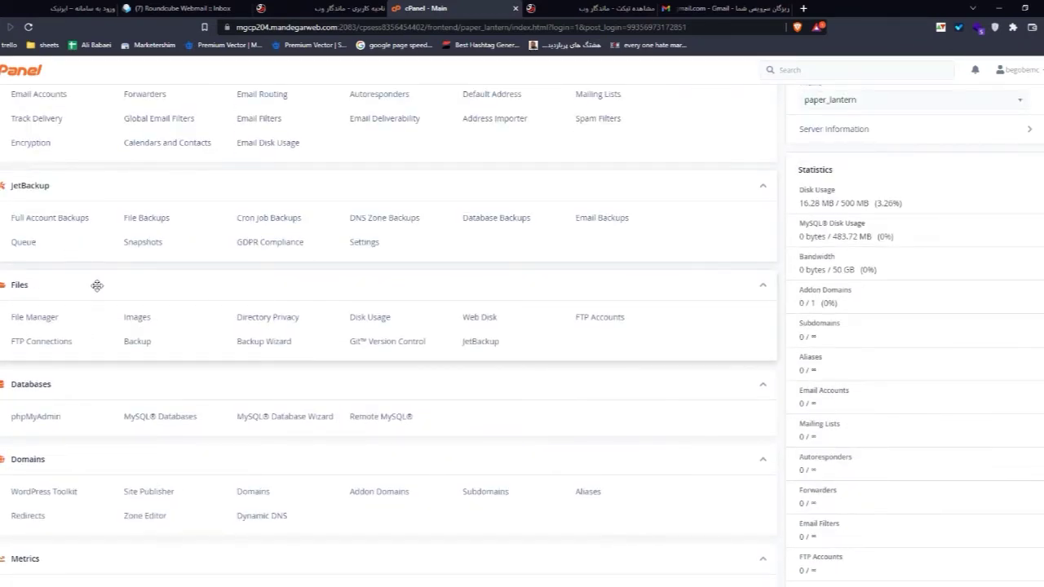
{"action": "scroll", "coordinate": [97, 284], "scroll_direction": "up", "scroll_amount": 2}
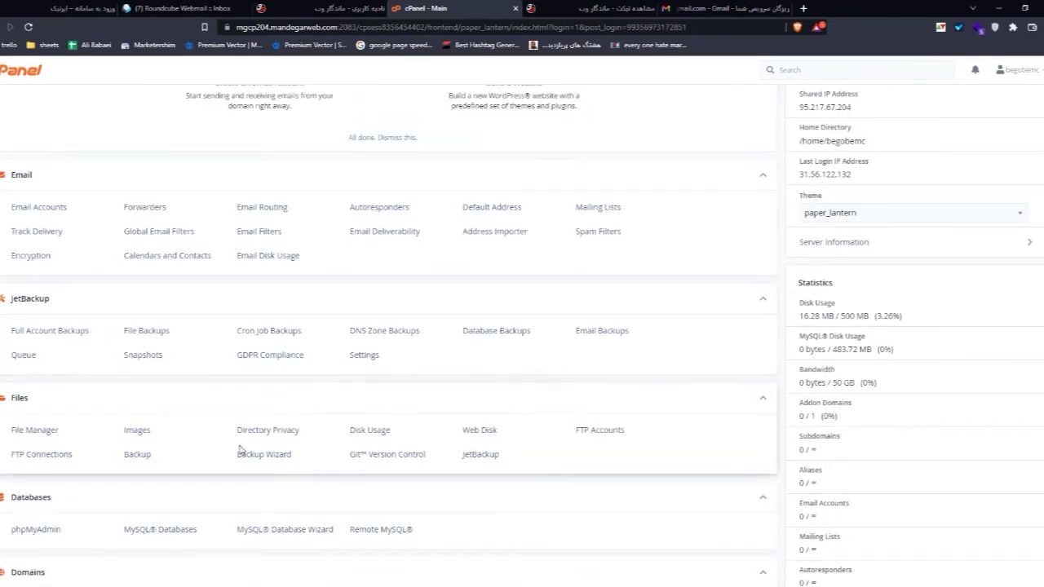
{"action": "scroll", "coordinate": [239, 450], "scroll_direction": "up", "scroll_amount": 1}
Step: Drag the Files section above Email so it leads, followed by Email, JetBackup and Databases
{"action": "left_click_drag", "start_coordinate": [51, 449], "coordinate": [128, 289]}
{"action": "scroll", "coordinate": [135, 290], "scroll_direction": "up", "scroll_amount": 2}
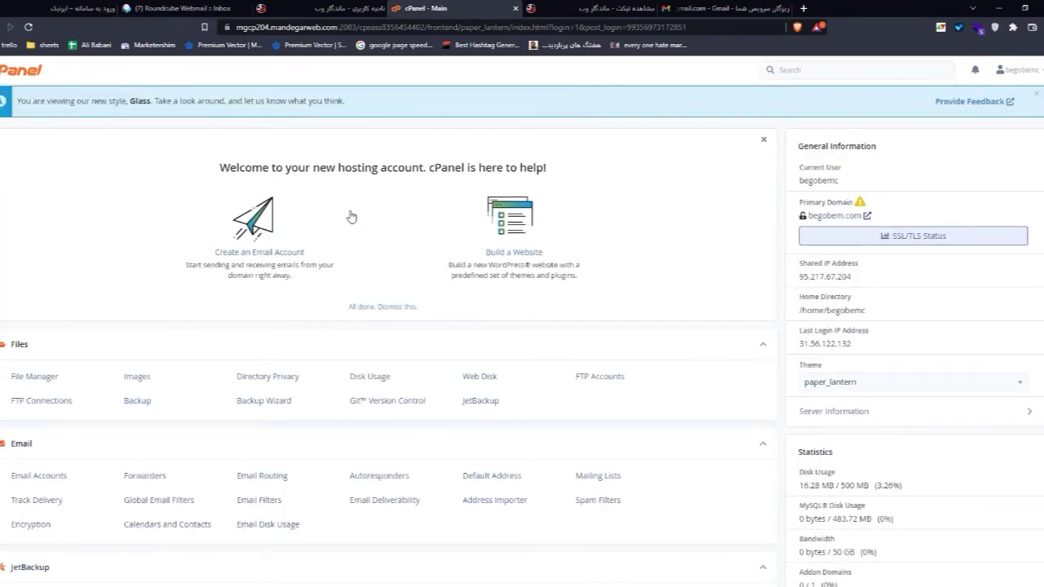
{"action": "scroll", "coordinate": [351, 216], "scroll_direction": "down", "scroll_amount": 3}
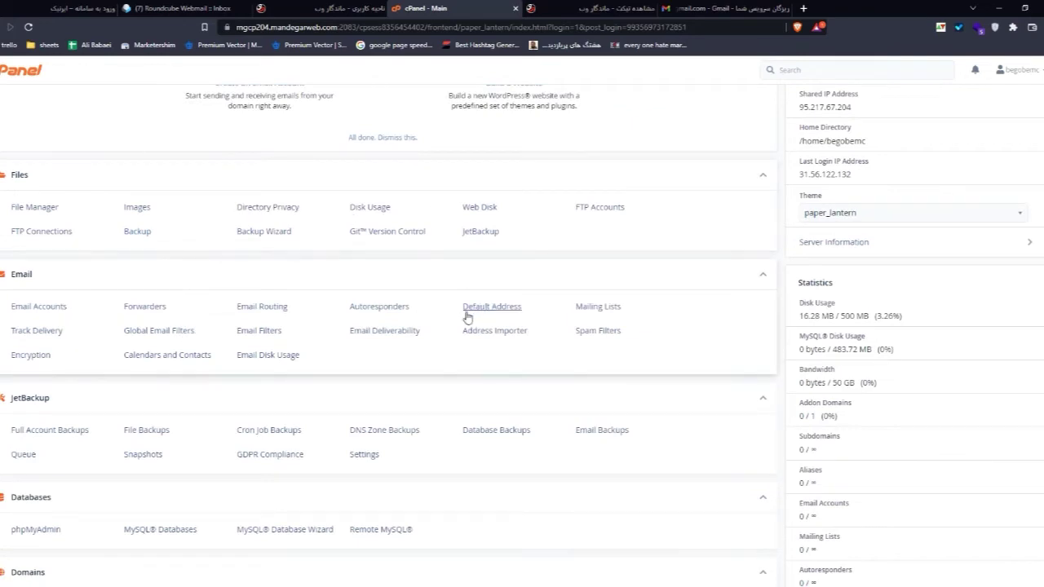
{"action": "scroll", "coordinate": [351, 305], "scroll_direction": "up", "scroll_amount": 3}
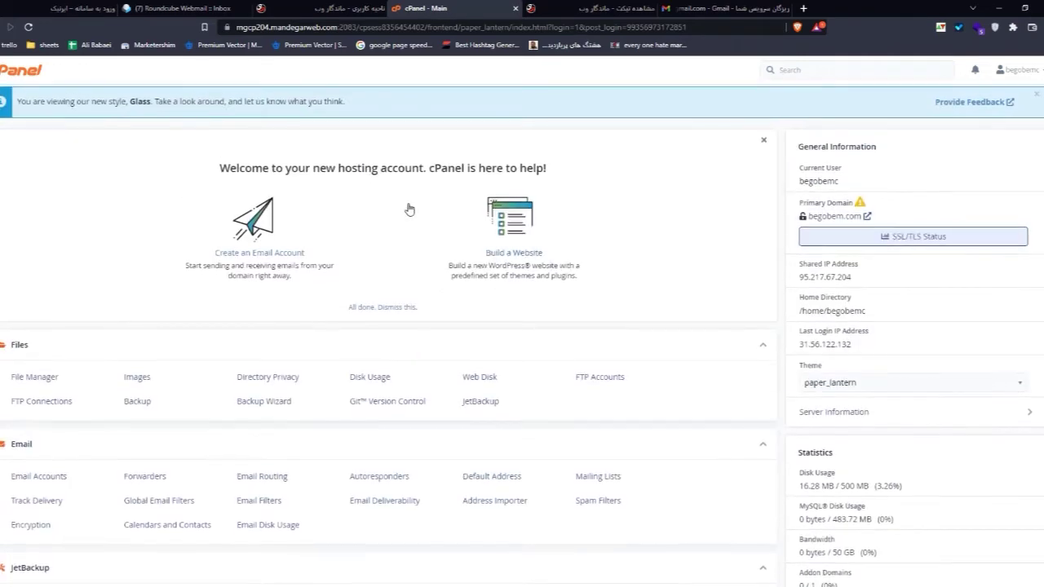
{"action": "scroll", "coordinate": [204, 245], "scroll_direction": "down", "scroll_amount": 2}
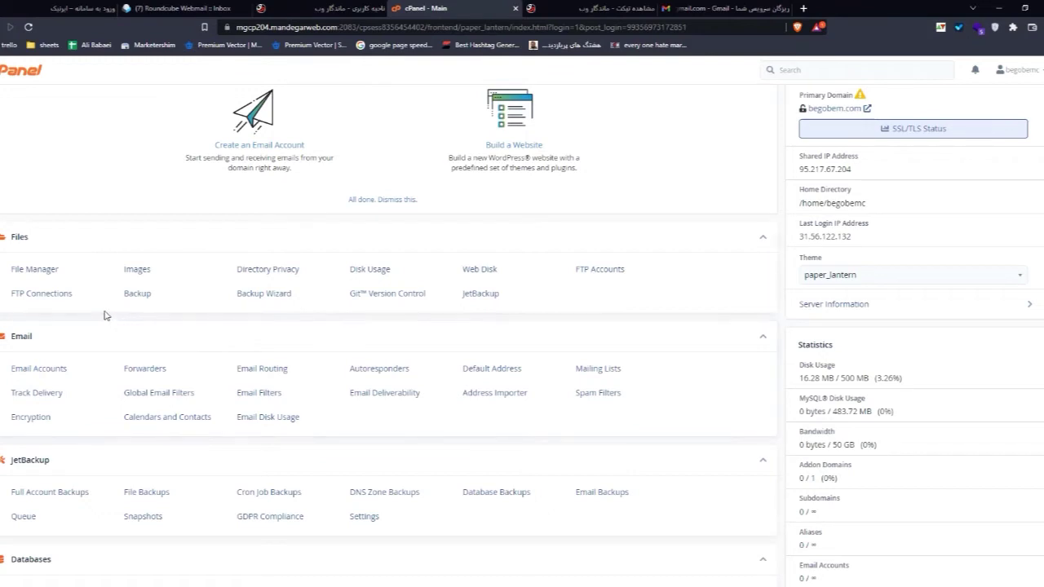
Step: In public_html, permanently delete the five default files, keeping only wordpress.zip
{"action": "left_click", "coordinate": [49, 269]}
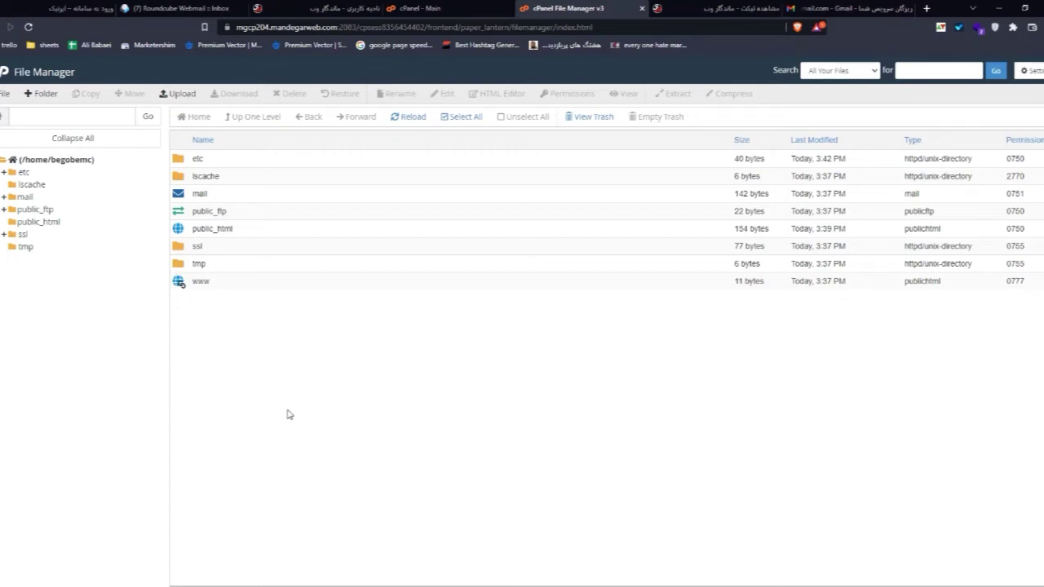
{"action": "left_click", "coordinate": [40, 223]}
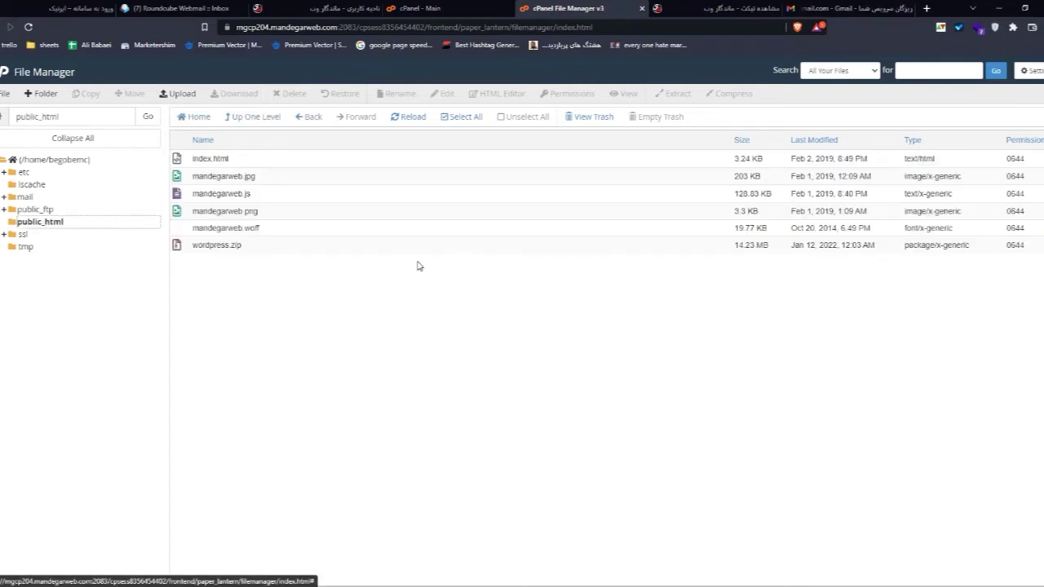
{"action": "left_click", "coordinate": [461, 119]}
{"action": "left_click", "coordinate": [276, 247], "text": "ctrl"}
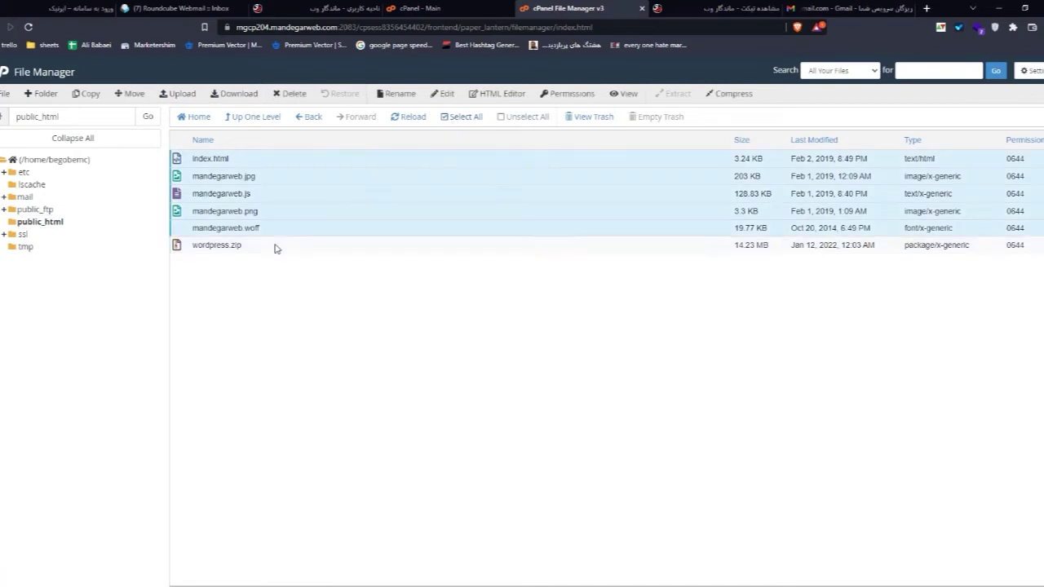
{"action": "left_click", "coordinate": [291, 95]}
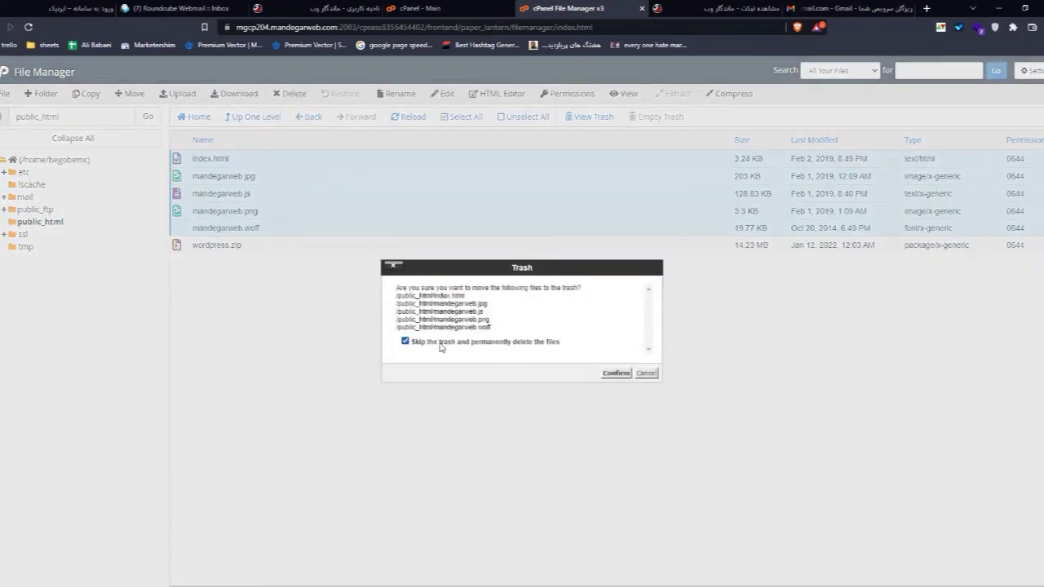
{"action": "left_click", "coordinate": [615, 372]}
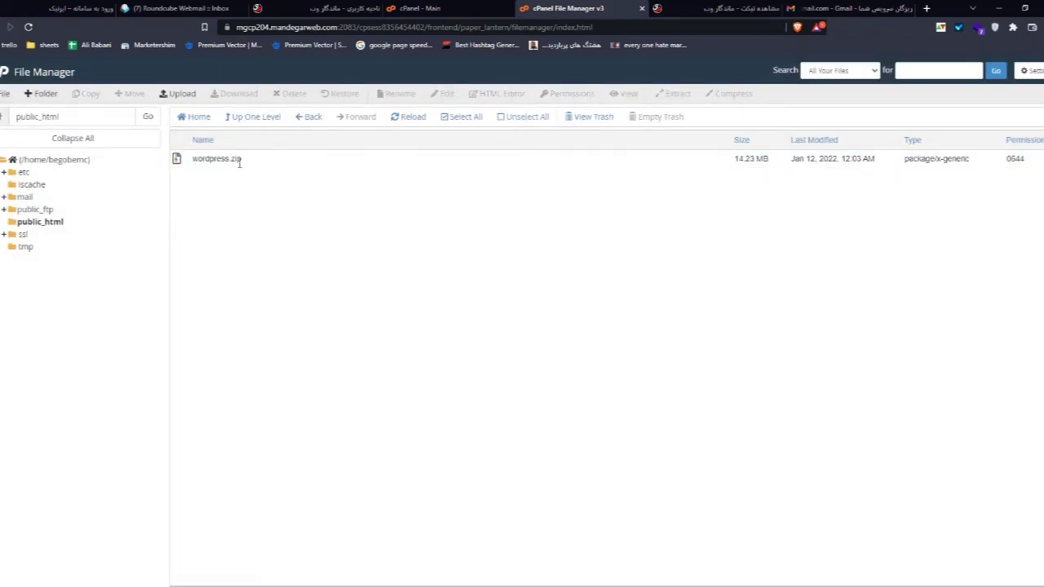
Step: Back out of deleting wordpress.zip so it stays, and open a blank new tab
{"action": "left_click", "coordinate": [238, 162]}
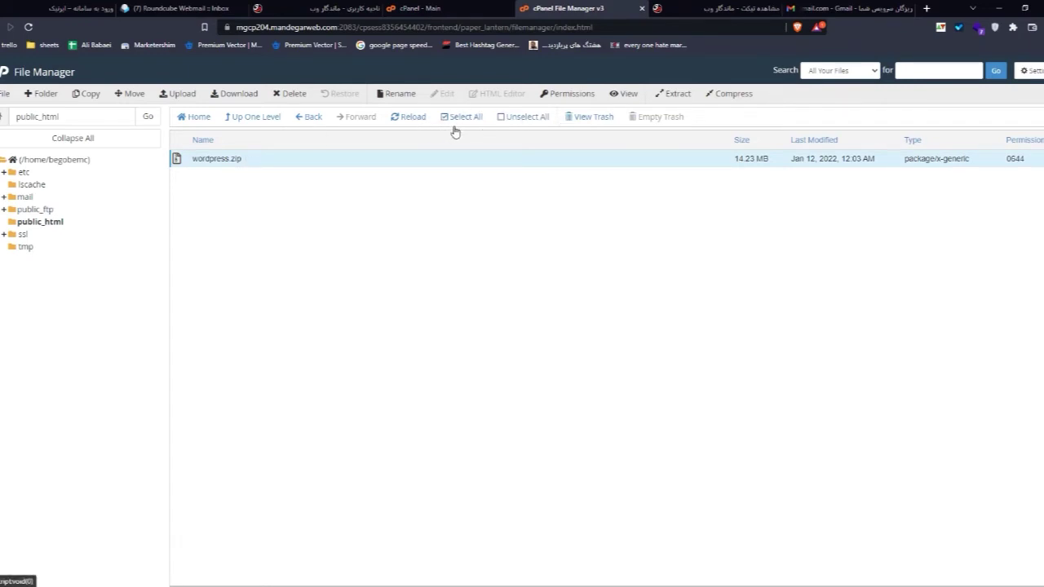
{"action": "left_click", "coordinate": [290, 94]}
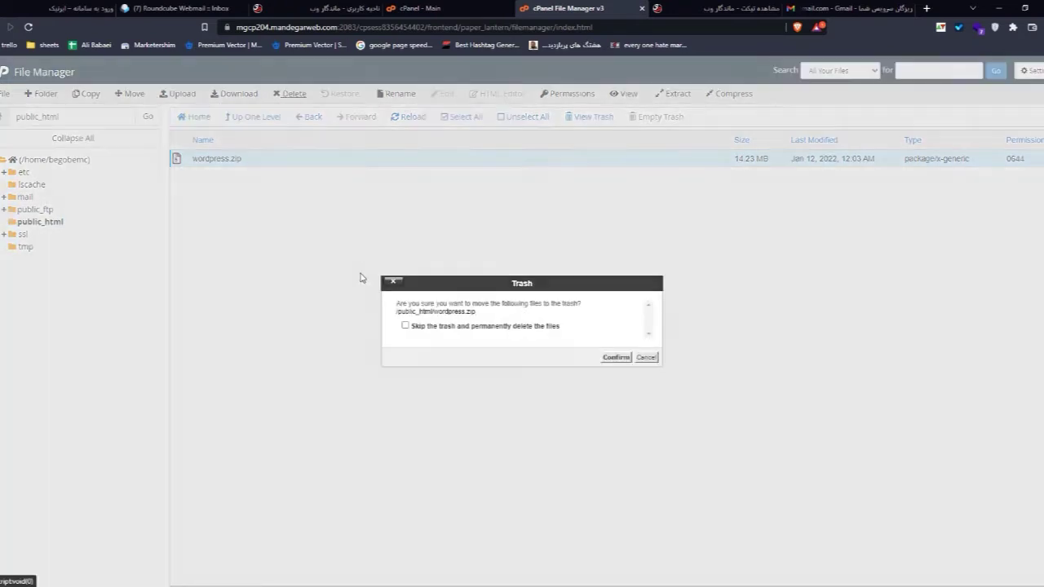
{"action": "left_click", "coordinate": [646, 357]}
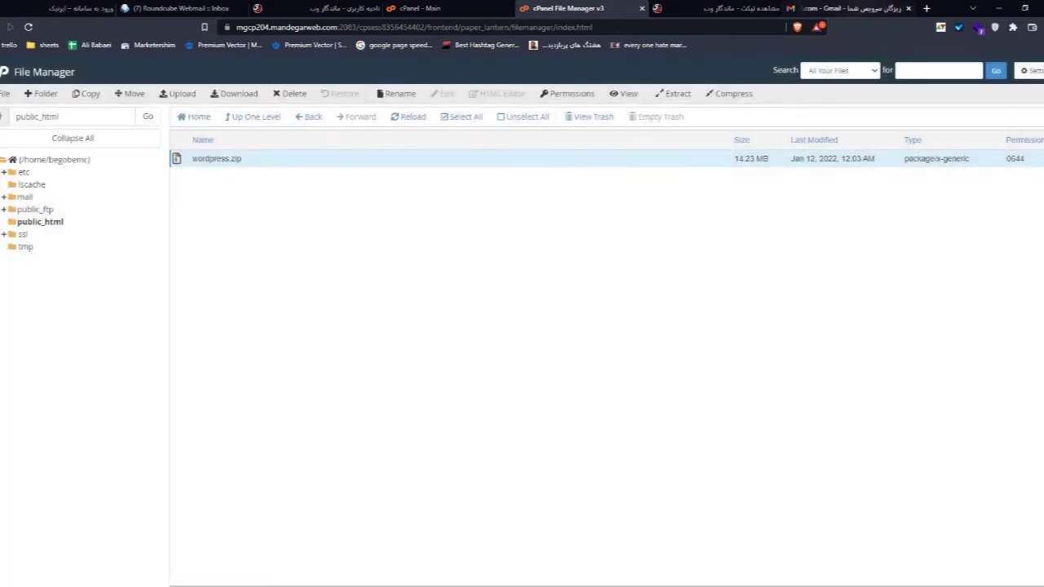
{"action": "left_click", "coordinate": [927, 8]}
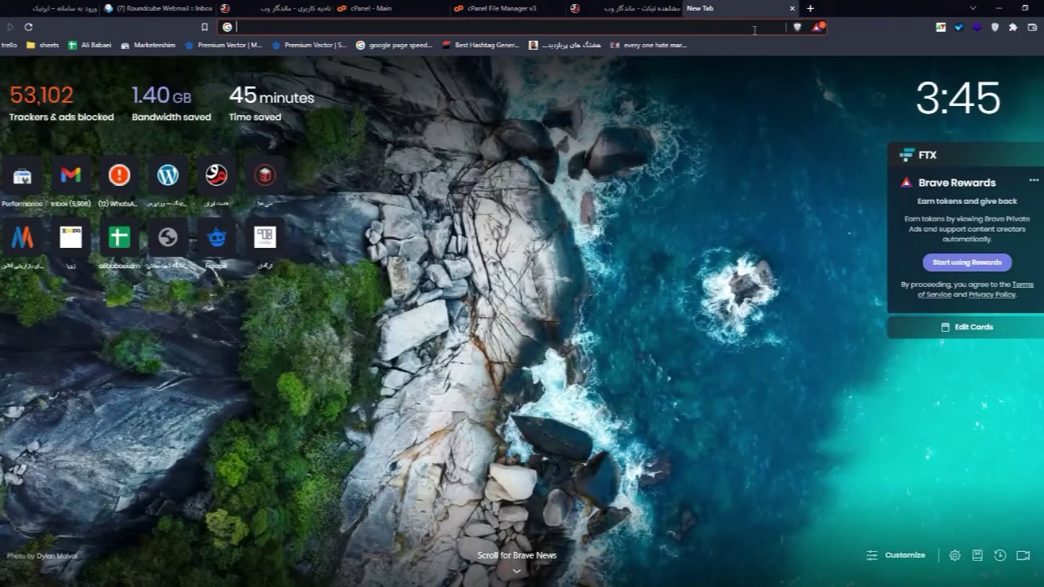
Step: Google 'دانلود وردپرس فارسی' and open the first fa.wordpress.org result
{"action": "left_click", "coordinate": [754, 31]}
{"action": "type", "text": "دا"}
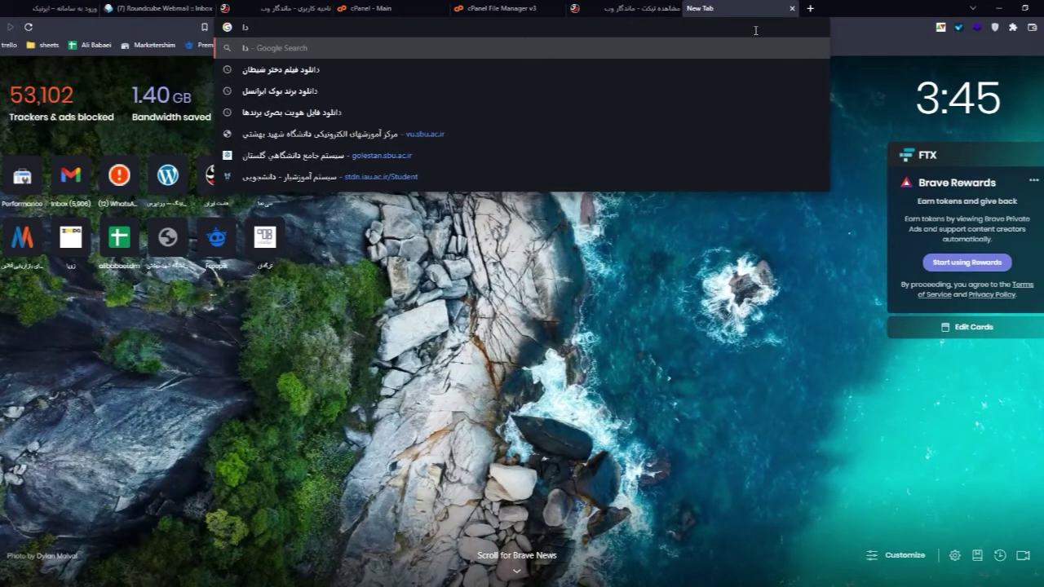
{"action": "type", "text": "ناو"}
{"action": "type", "text": "د ورد"}
{"action": "type", "text": "پرس فارسی"}
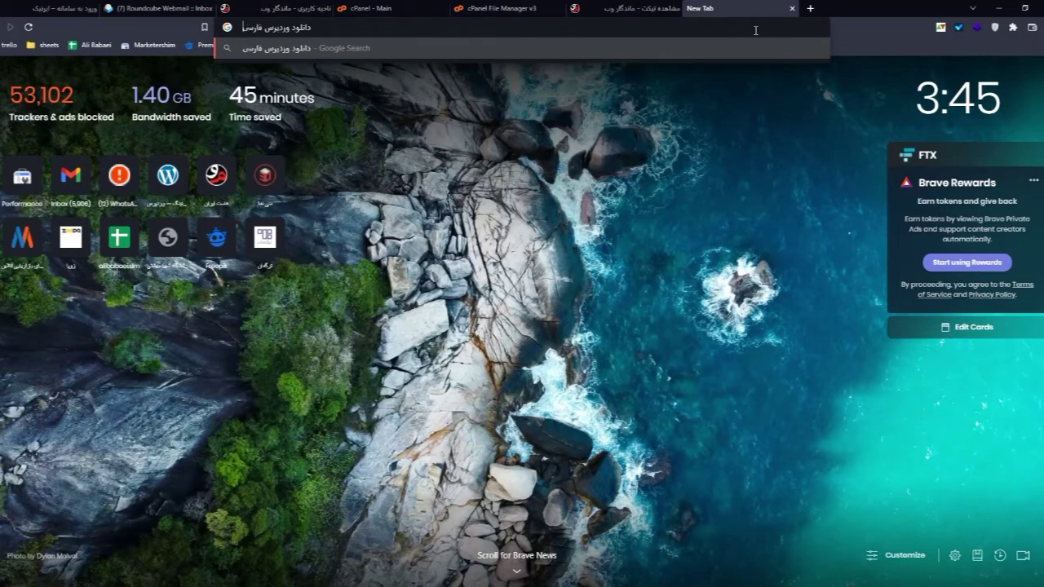
{"action": "key", "text": "Return"}
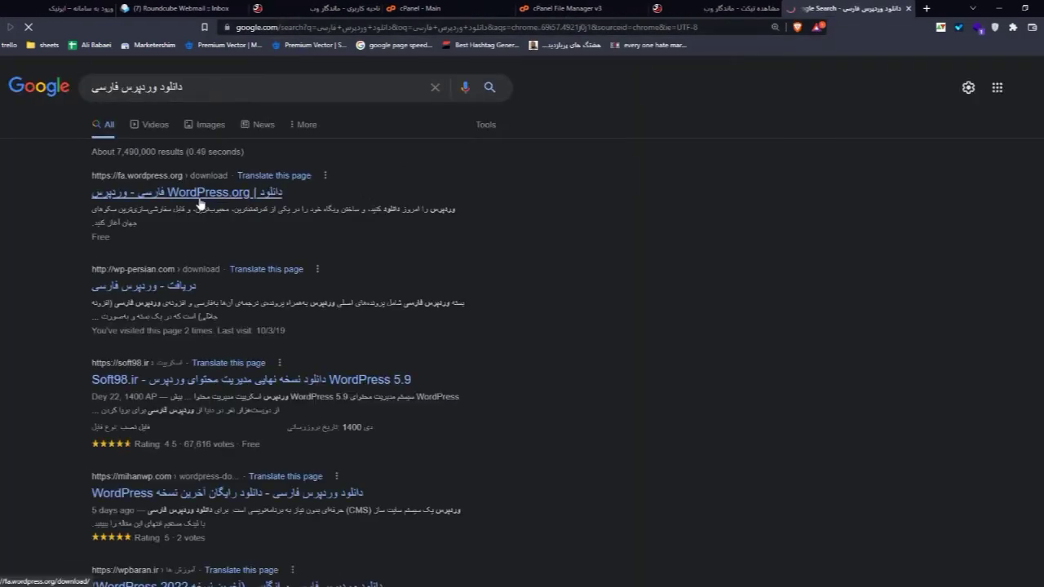
{"action": "left_click", "coordinate": [200, 200]}
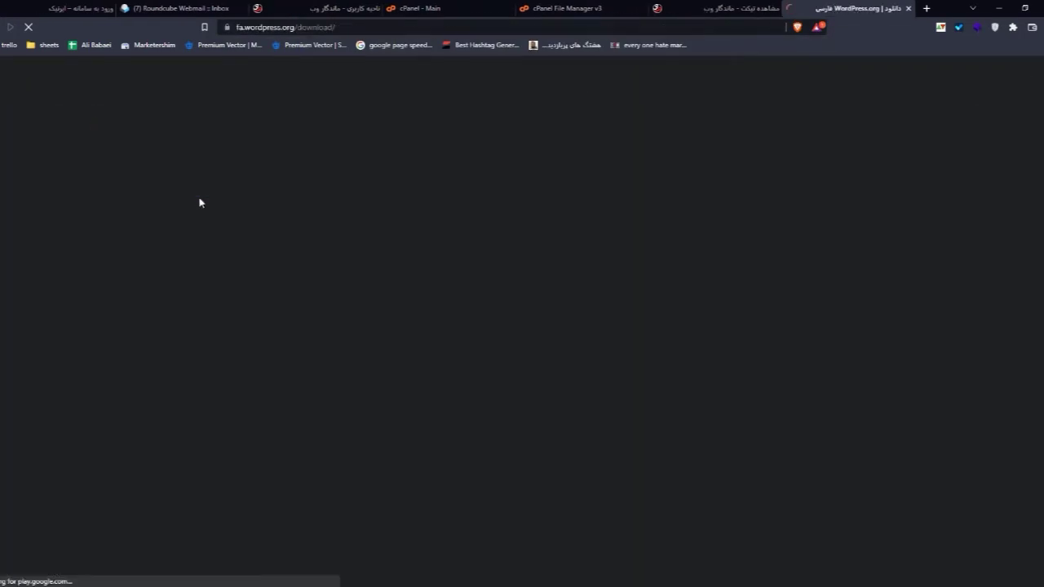
Step: Download the Persian WordPress 5.8.3 tar.gz package from WordPress.org and save it
{"action": "scroll", "coordinate": [547, 365], "scroll_direction": "down", "scroll_amount": 6}
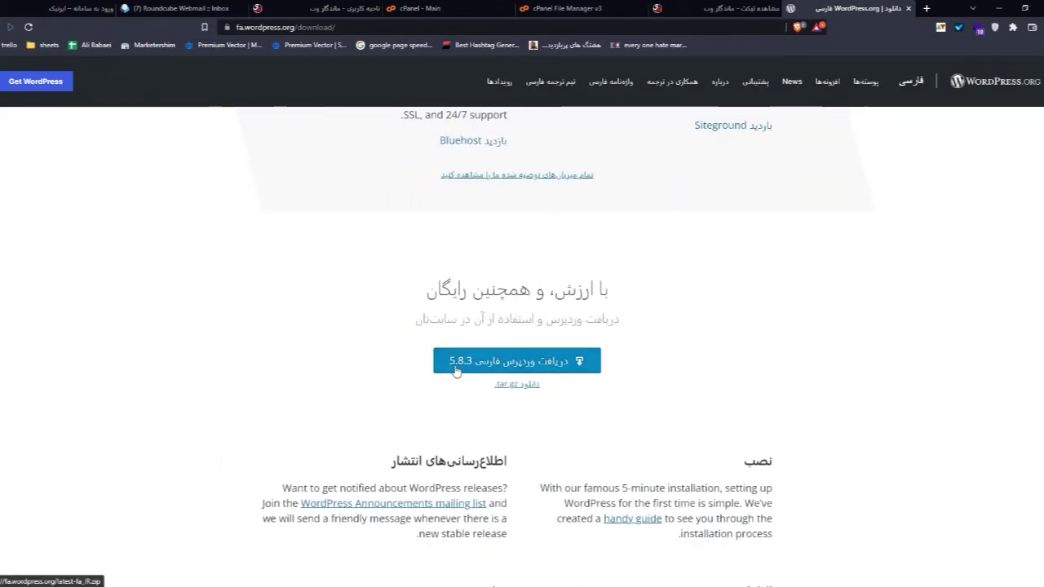
{"action": "left_click", "coordinate": [515, 388]}
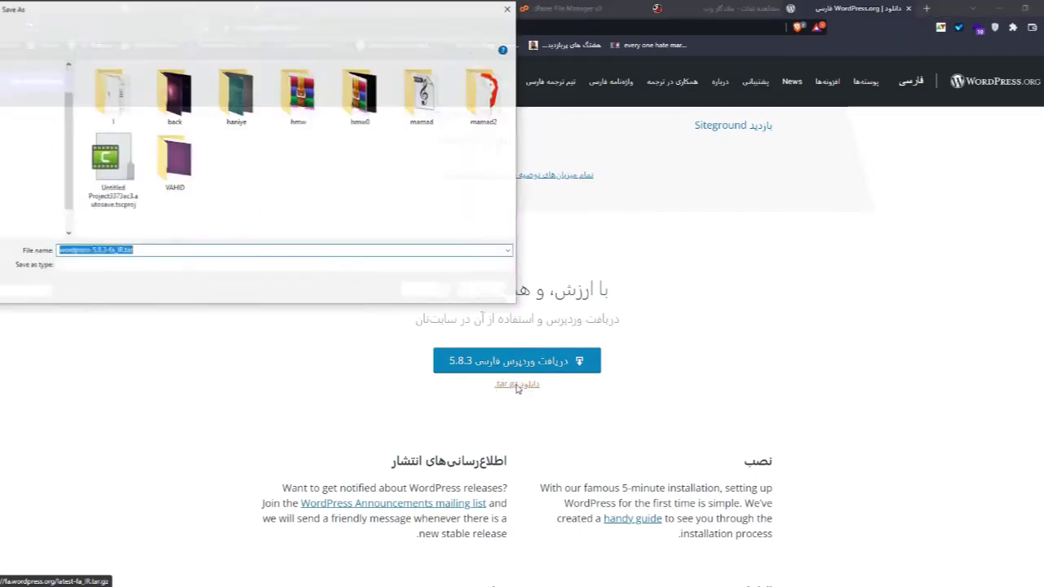
{"action": "left_click", "coordinate": [425, 292]}
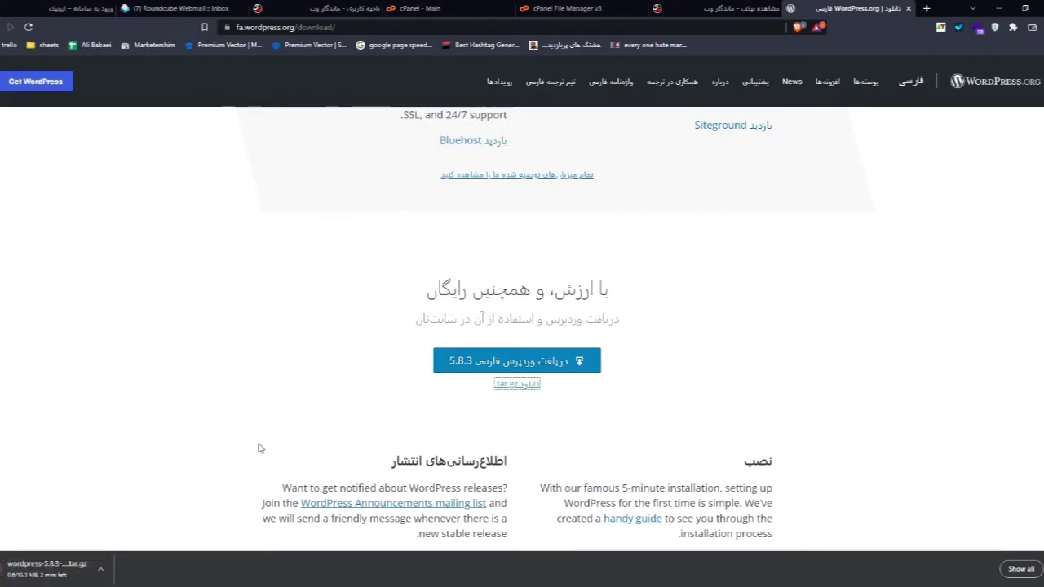
Step: Close the support ticket tab and return to the File Manager showing public_html
{"action": "left_click", "coordinate": [571, 8]}
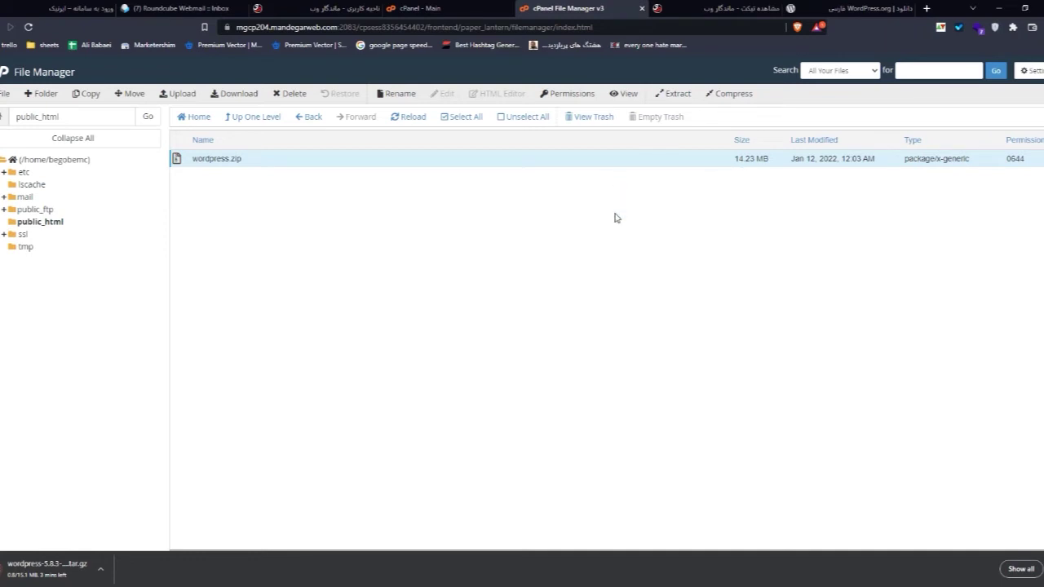
{"action": "key", "text": "ctrl+Tab"}
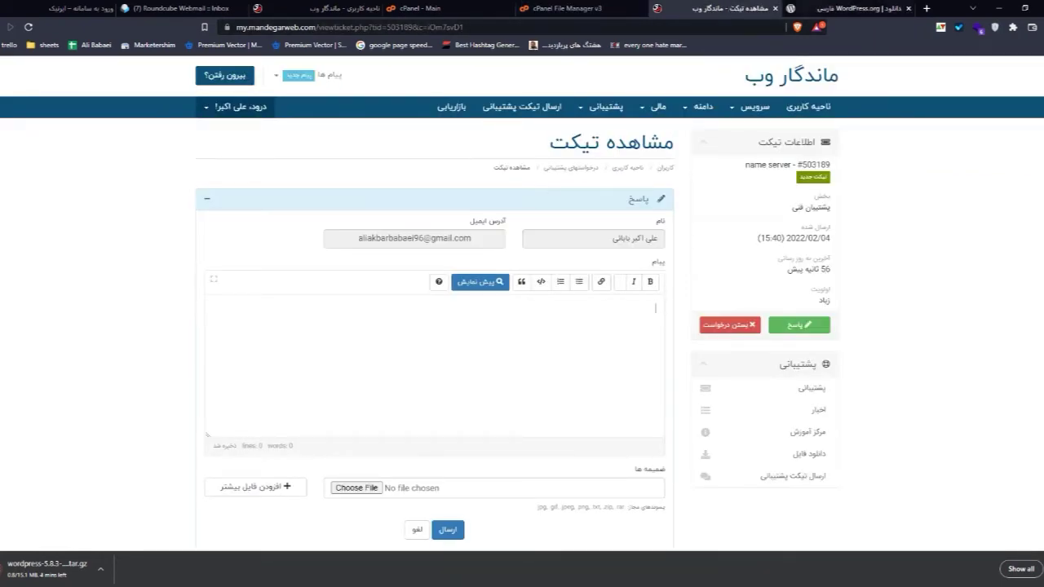
{"action": "key", "text": "ctrl+Tab"}
{"action": "left_click", "coordinate": [774, 8]}
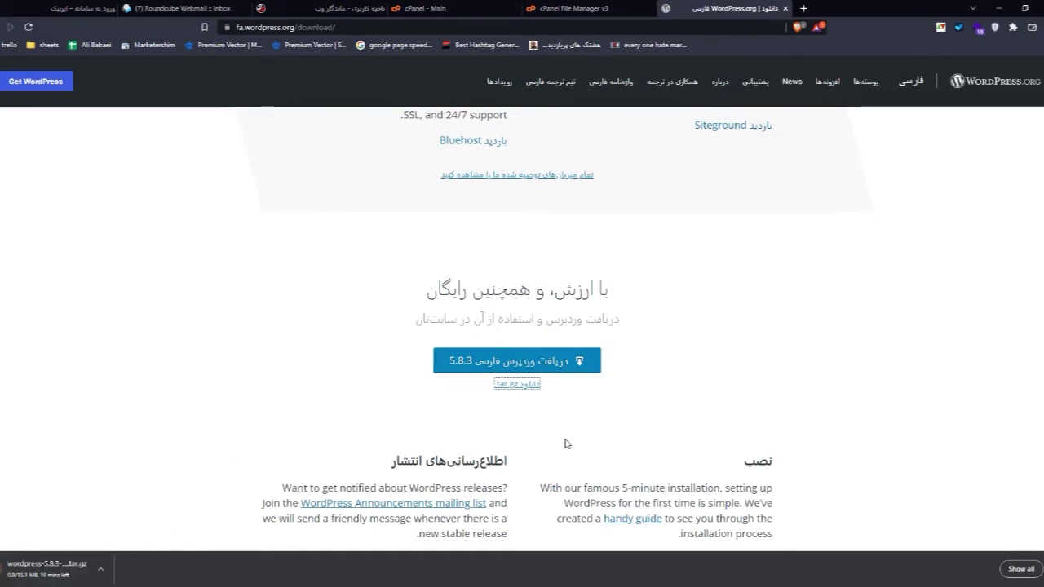
{"action": "scroll", "coordinate": [500, 424], "scroll_direction": "down", "scroll_amount": 2}
{"action": "scroll", "coordinate": [503, 410], "scroll_direction": "down", "scroll_amount": 1}
{"action": "left_click", "coordinate": [571, 8]}
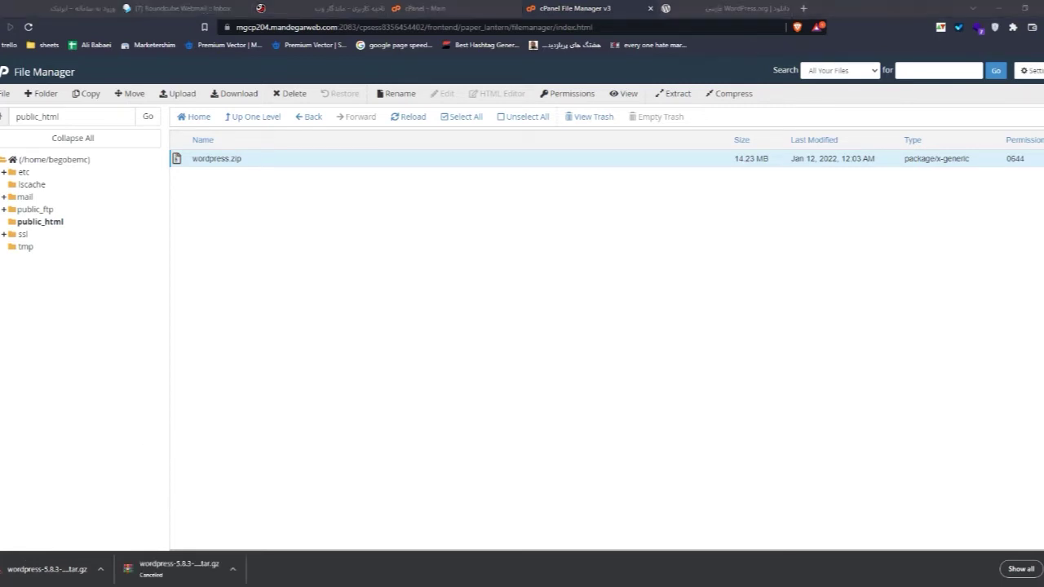
Step: Permanently delete wordpress.zip from public_html, skipping the trash
{"action": "double_click", "coordinate": [211, 159]}
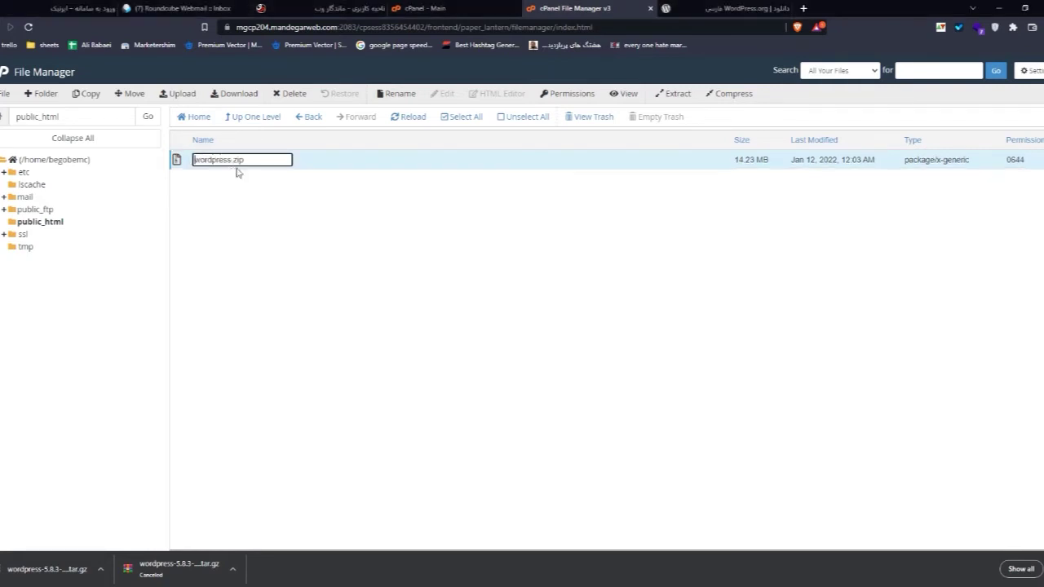
{"action": "left_click", "coordinate": [289, 94]}
{"action": "left_click", "coordinate": [468, 312]}
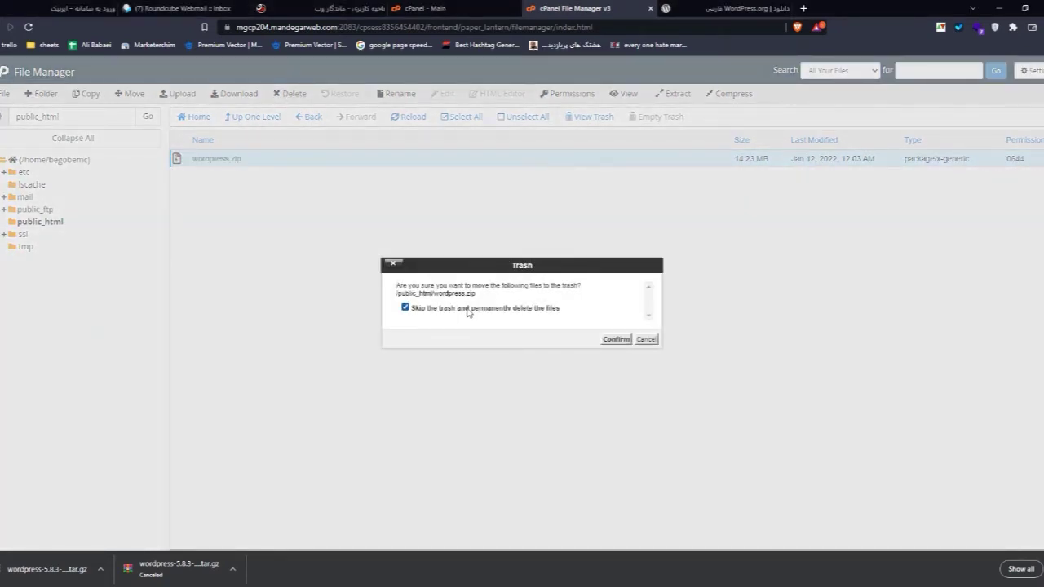
{"action": "left_click", "coordinate": [626, 341]}
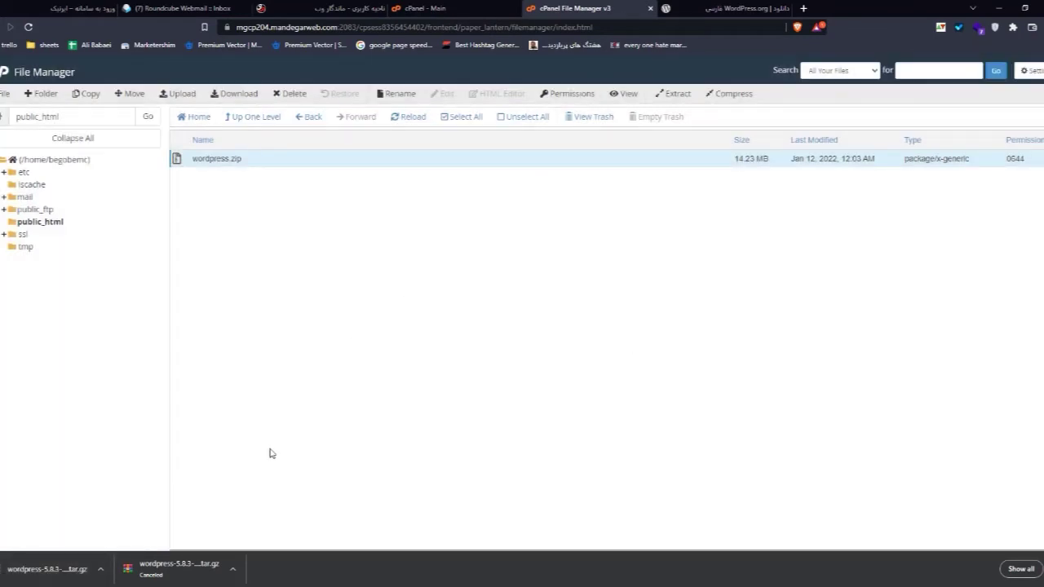
Step: Upload wordpress-5.8.3-fa_IR.tar.gz from the E: drive into public_html, then go back to the cPanel dashboard
{"action": "left_click", "coordinate": [175, 95]}
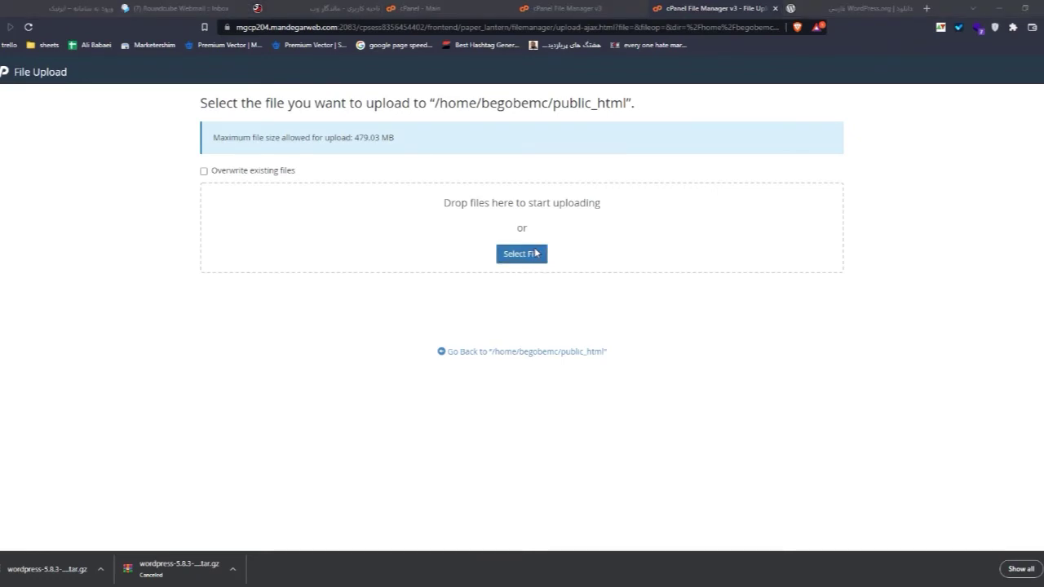
{"action": "left_click", "coordinate": [17, 190]}
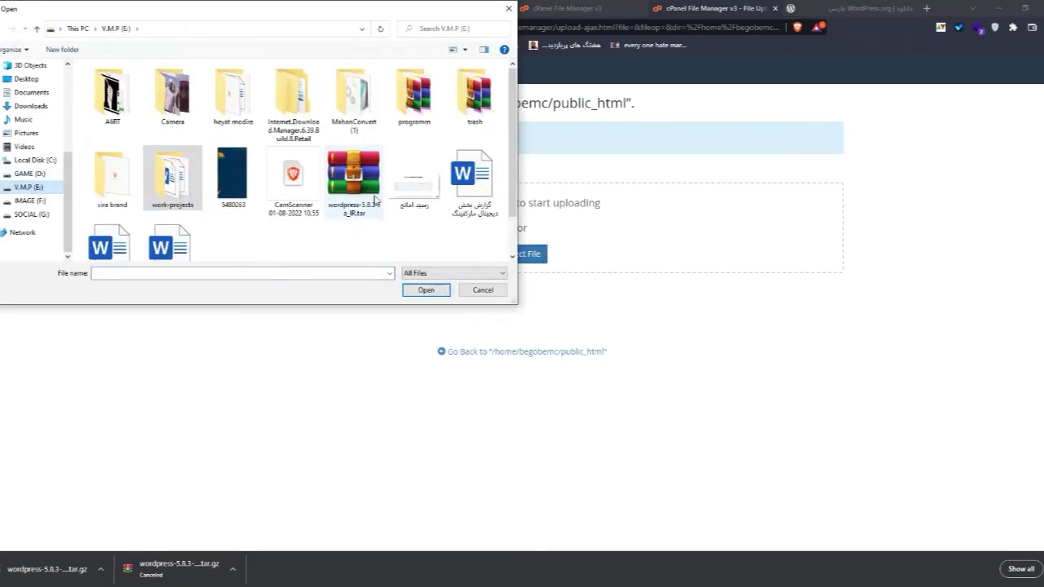
{"action": "double_click", "coordinate": [350, 175]}
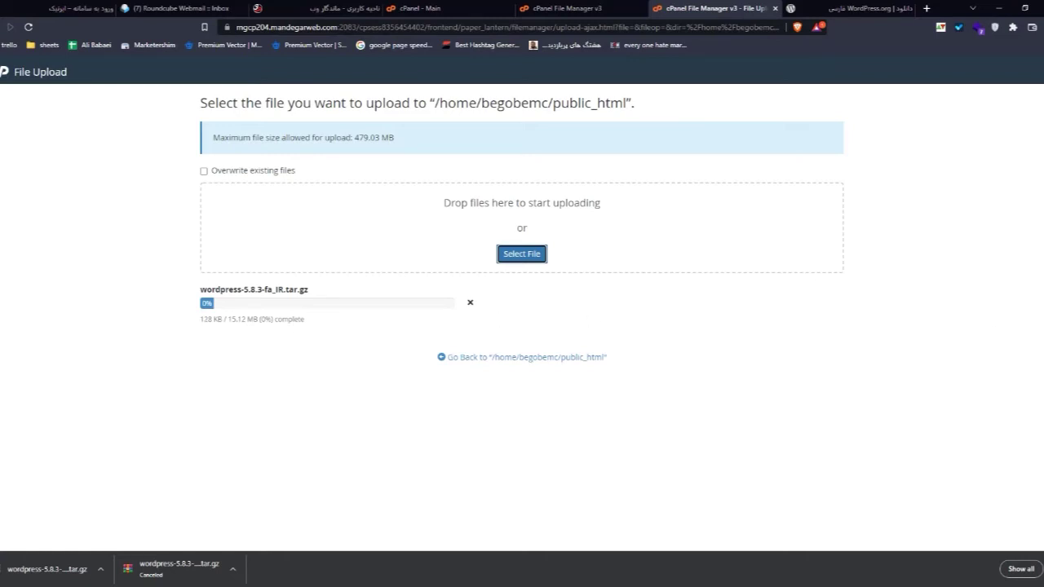
{"action": "key", "text": "ctrl+shift+Tab"}
{"action": "key", "text": "ctrl+shift+Tab"}
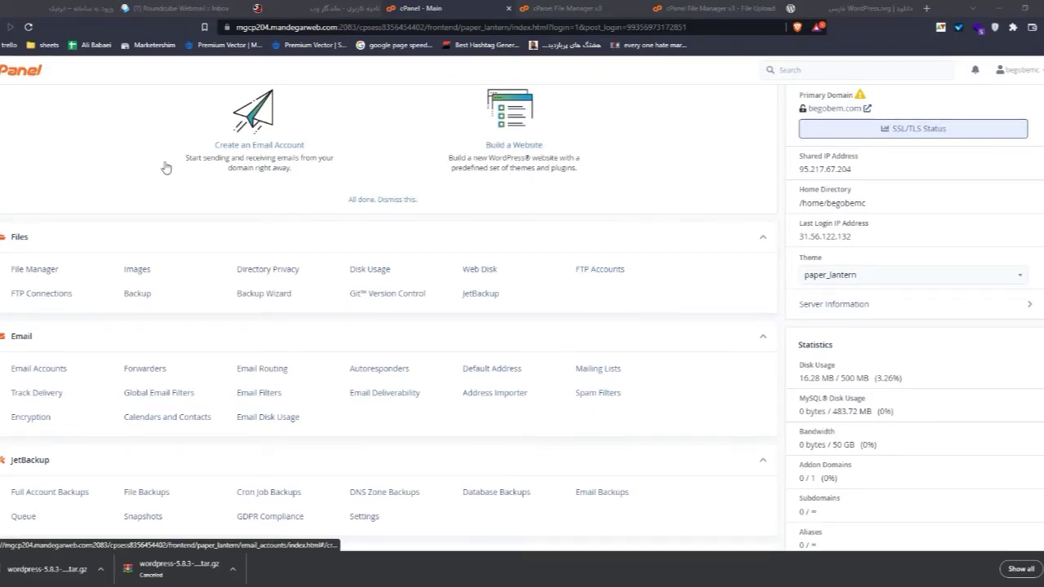
{"action": "scroll", "coordinate": [318, 225], "scroll_direction": "down", "scroll_amount": 1}
{"action": "scroll", "coordinate": [318, 226], "scroll_direction": "down", "scroll_amount": 3}
{"action": "scroll", "coordinate": [315, 286], "scroll_direction": "up", "scroll_amount": 5}
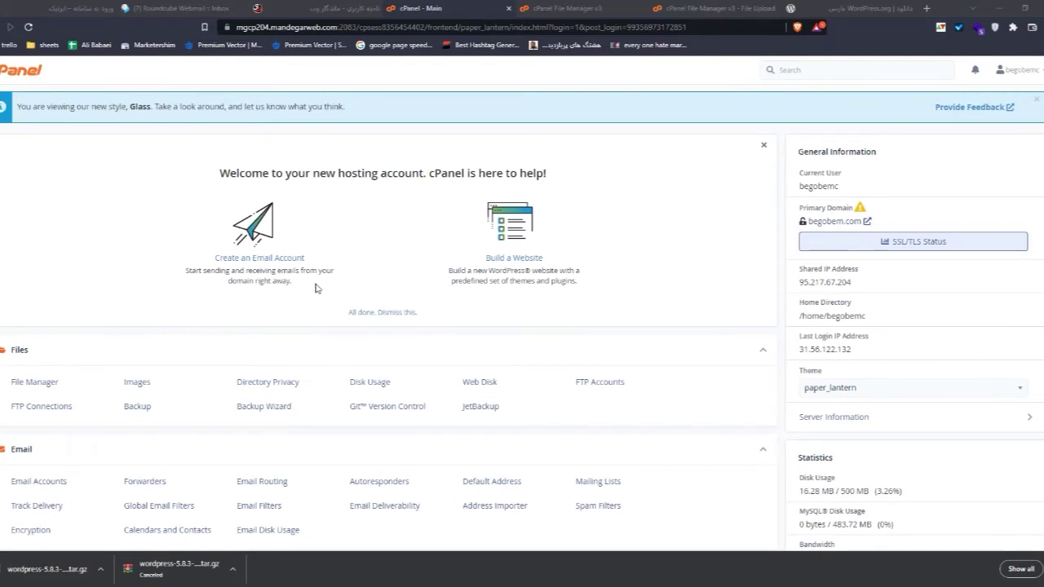
{"action": "scroll", "coordinate": [316, 287], "scroll_direction": "down", "scroll_amount": 5}
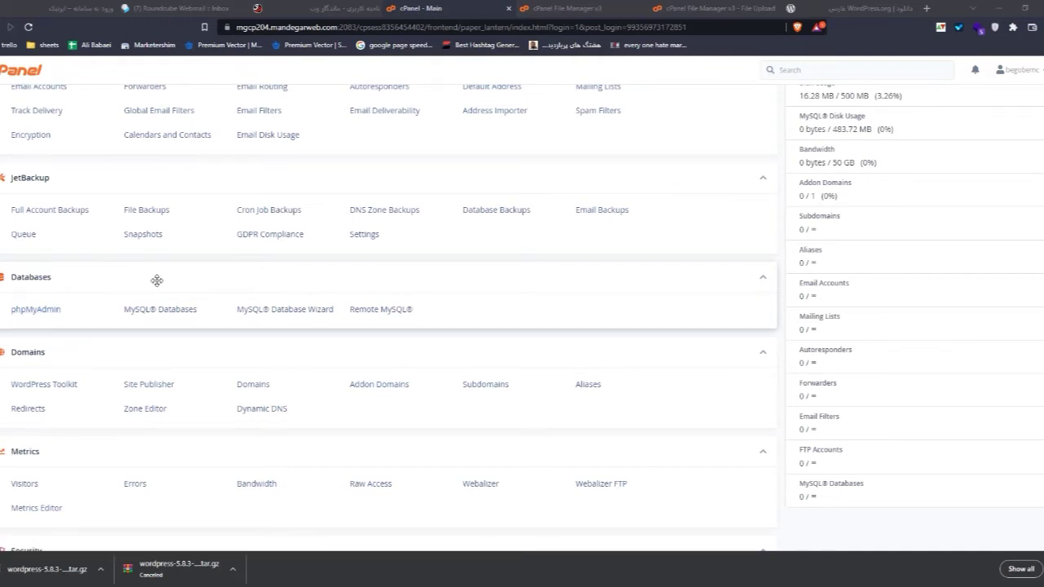
Step: In the MySQL Database Wizard, enter 'db' as the new database name
{"action": "left_click", "coordinate": [270, 312]}
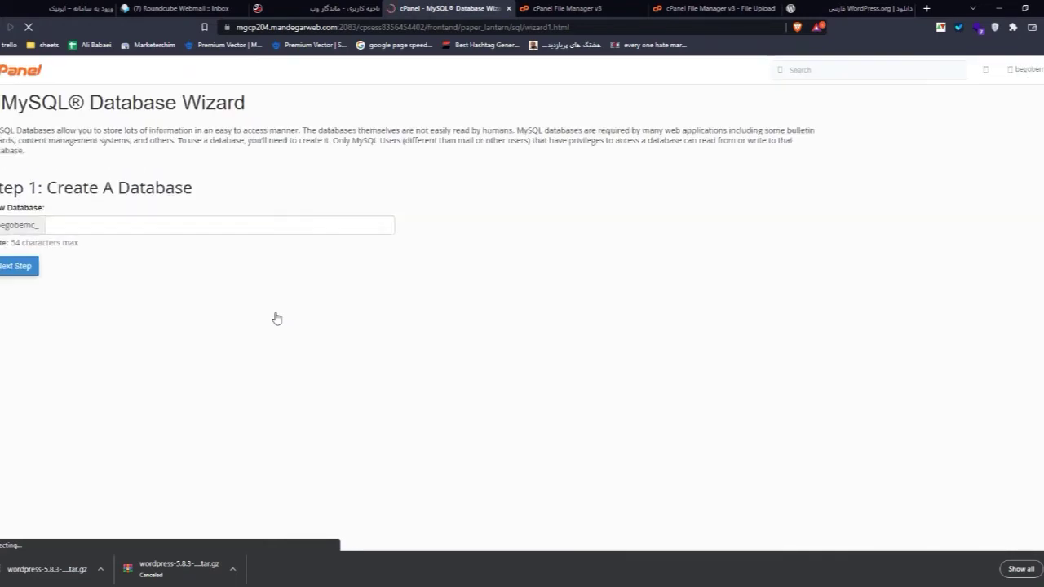
{"action": "double_click", "coordinate": [24, 226]}
{"action": "left_click", "coordinate": [62, 230]}
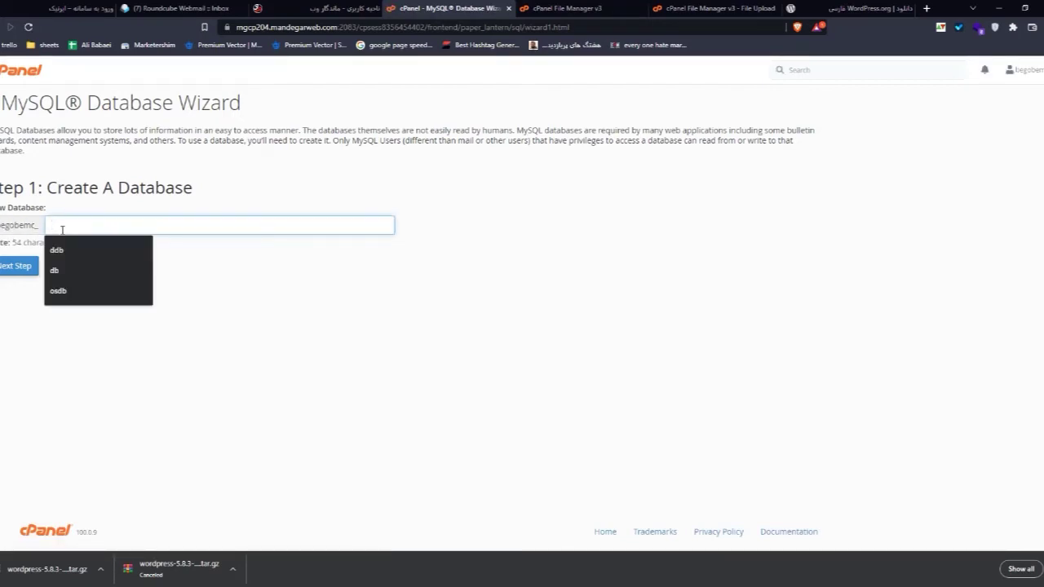
{"action": "type", "text": "db"}
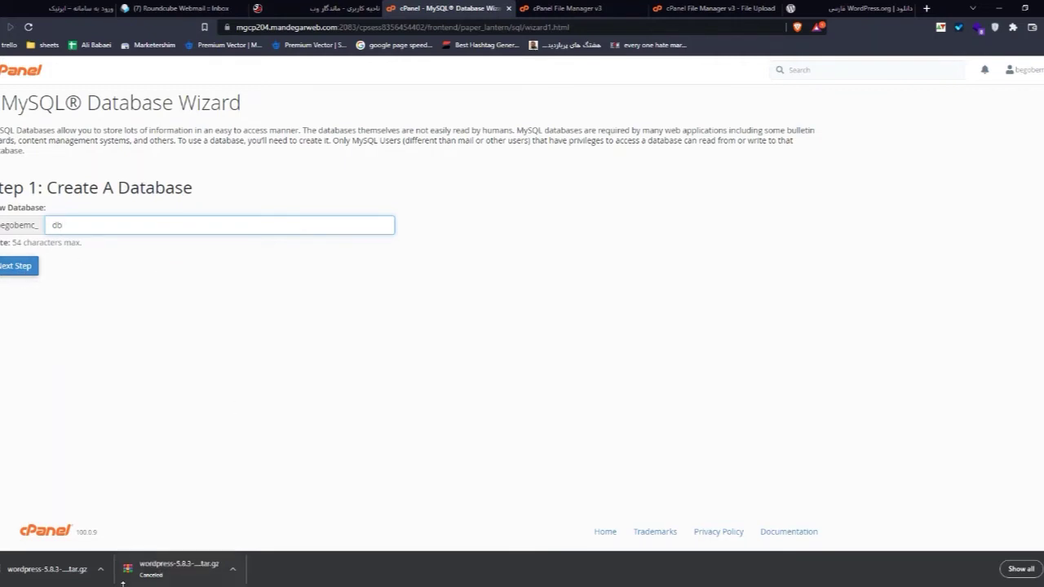
Step: Launch Excel from the Windows search using 'ex'
{"action": "key", "text": "super"}
{"action": "type", "text": "exe"}
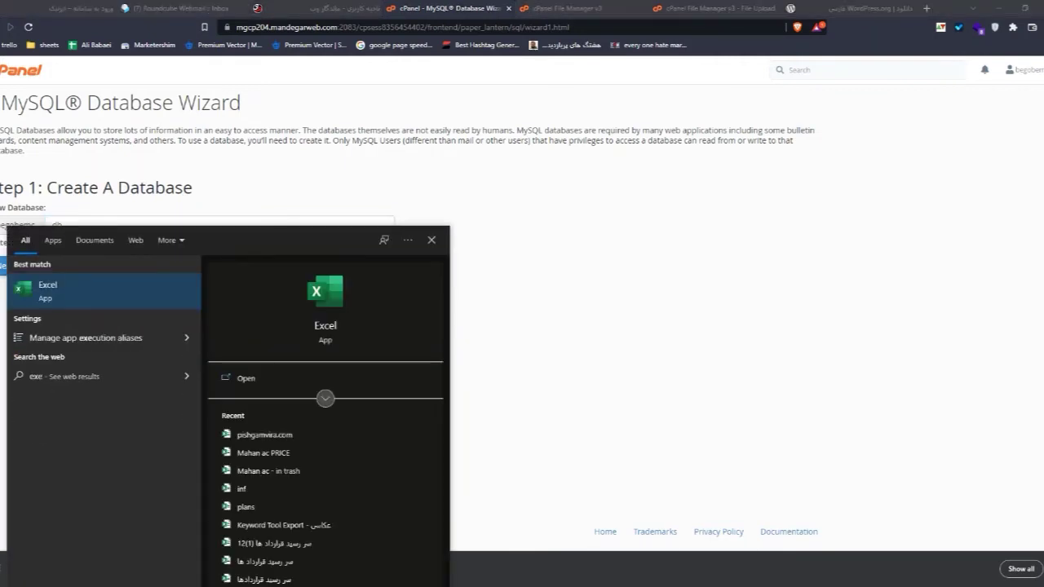
{"action": "key", "text": "Return"}
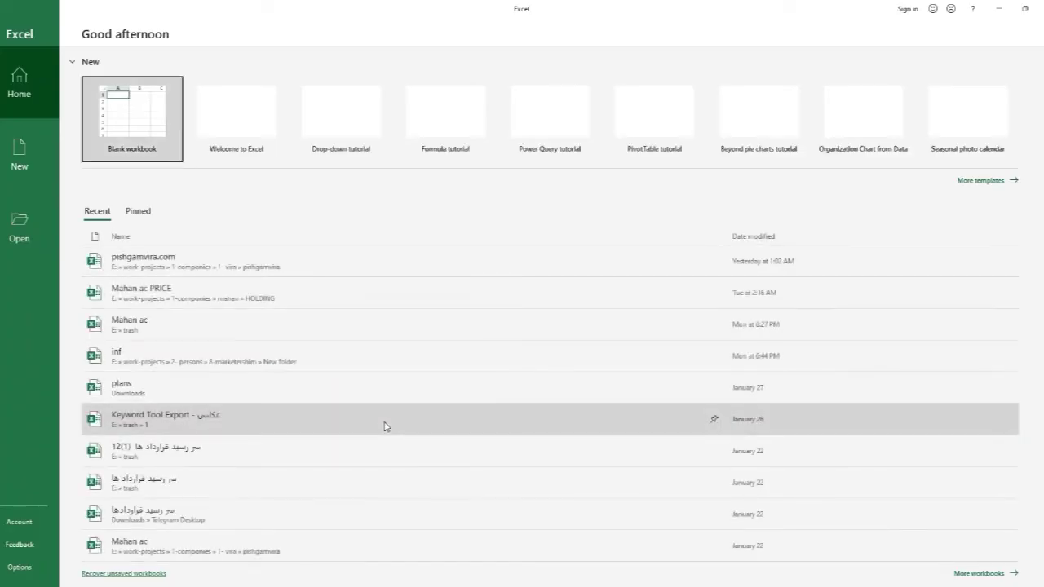
Step: In a new blank workbook, enter databse, pass, db user and pass in A1–A4
{"action": "left_click", "coordinate": [119, 122]}
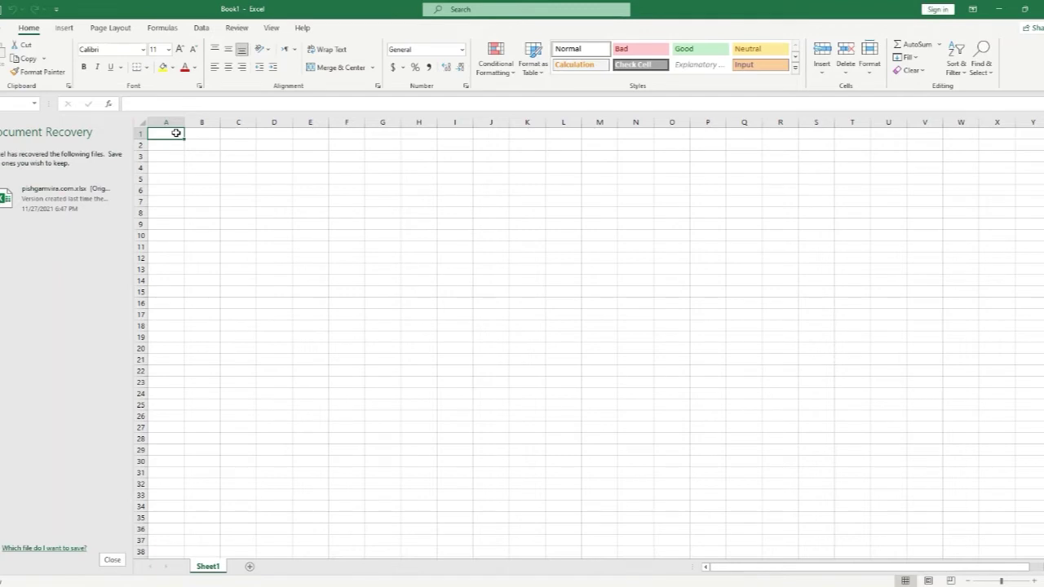
{"action": "type", "text": "databse"}
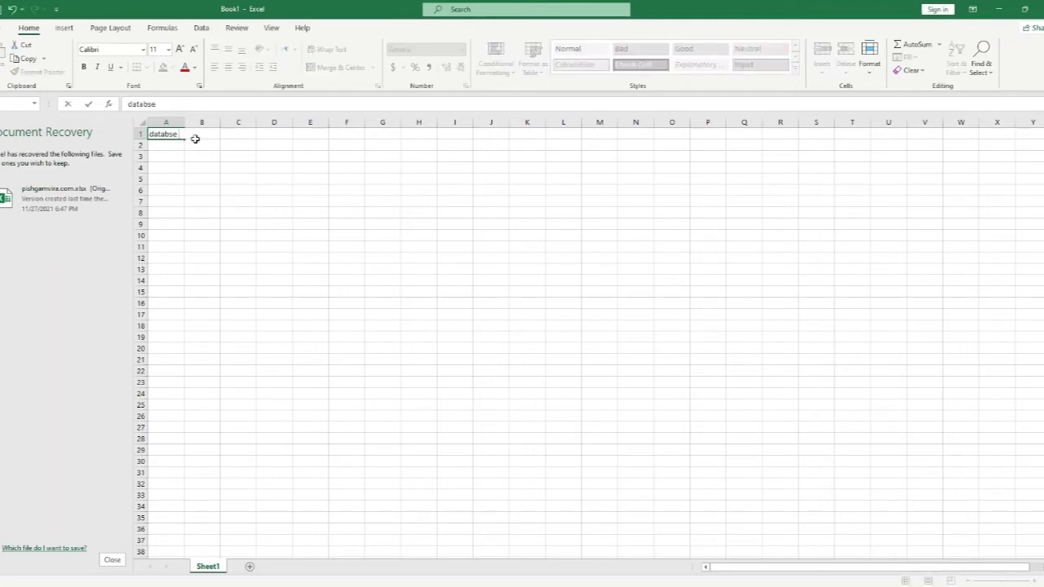
{"action": "key", "text": "Return"}
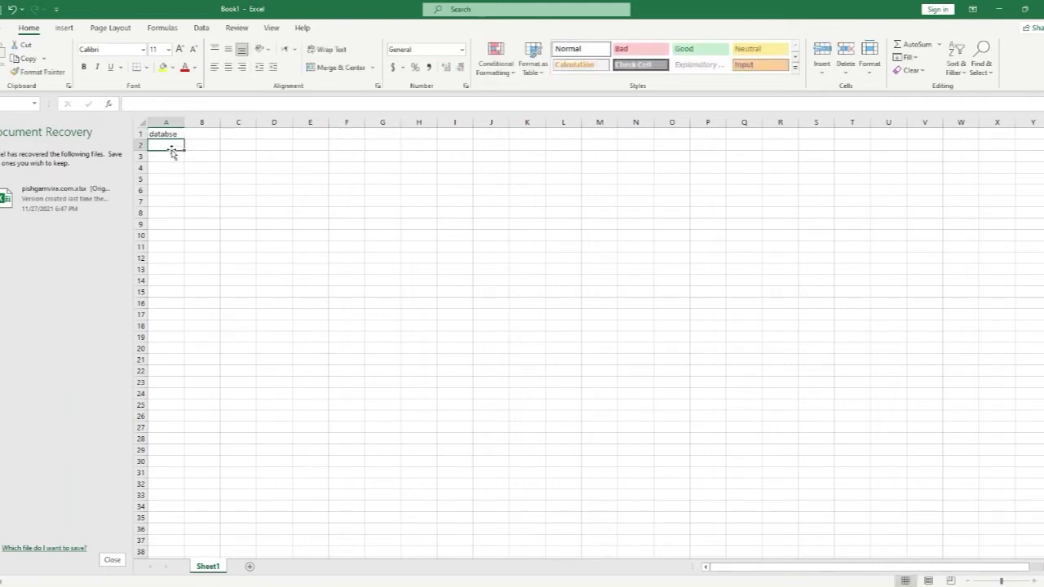
{"action": "type", "text": "pass"}
{"action": "key", "text": "Return"}
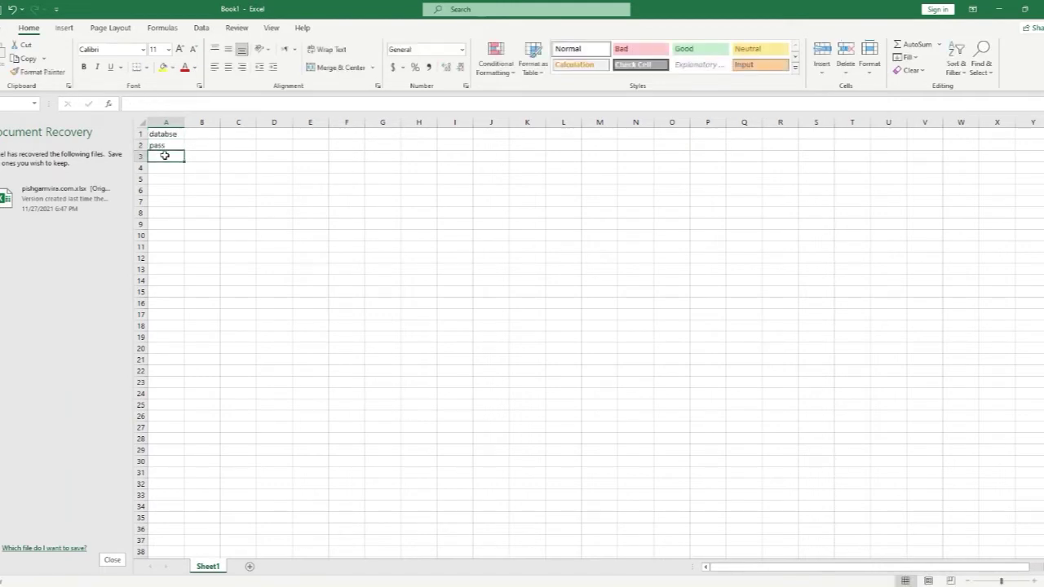
{"action": "type", "text": "db user"}
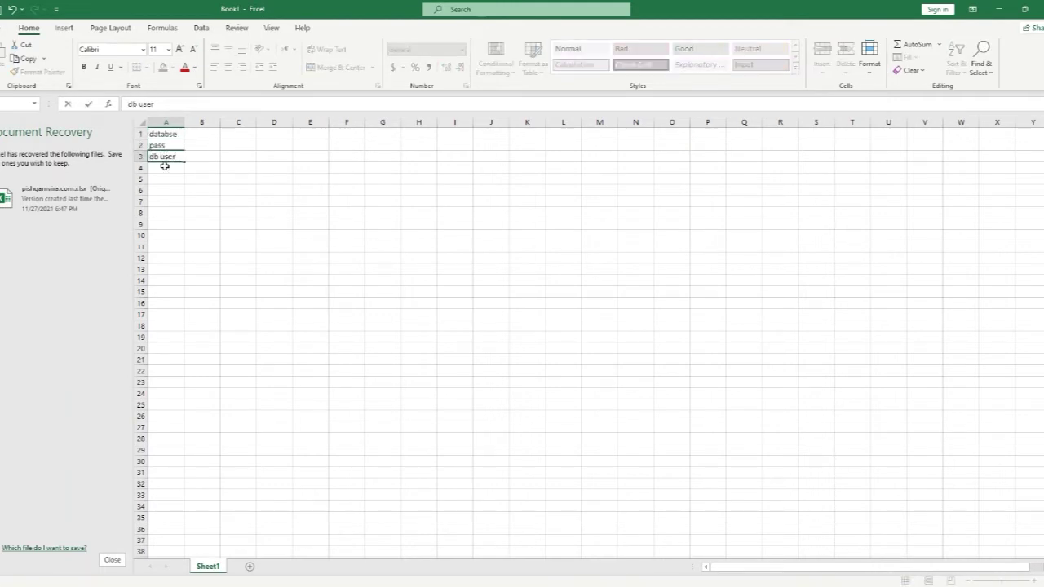
{"action": "left_click", "coordinate": [164, 166]}
{"action": "type", "text": "pass"}
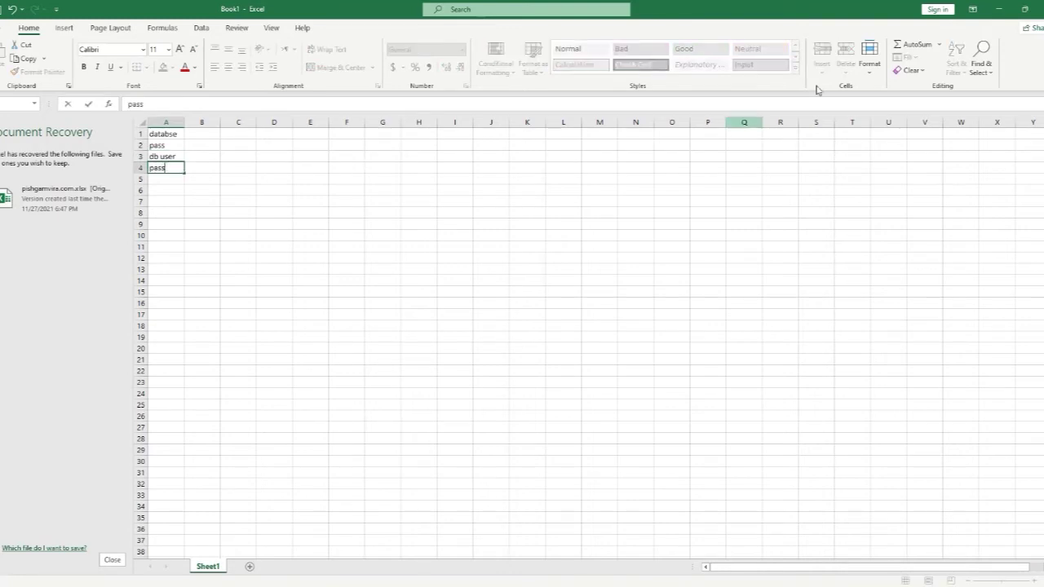
{"action": "left_click", "coordinate": [1000, 9]}
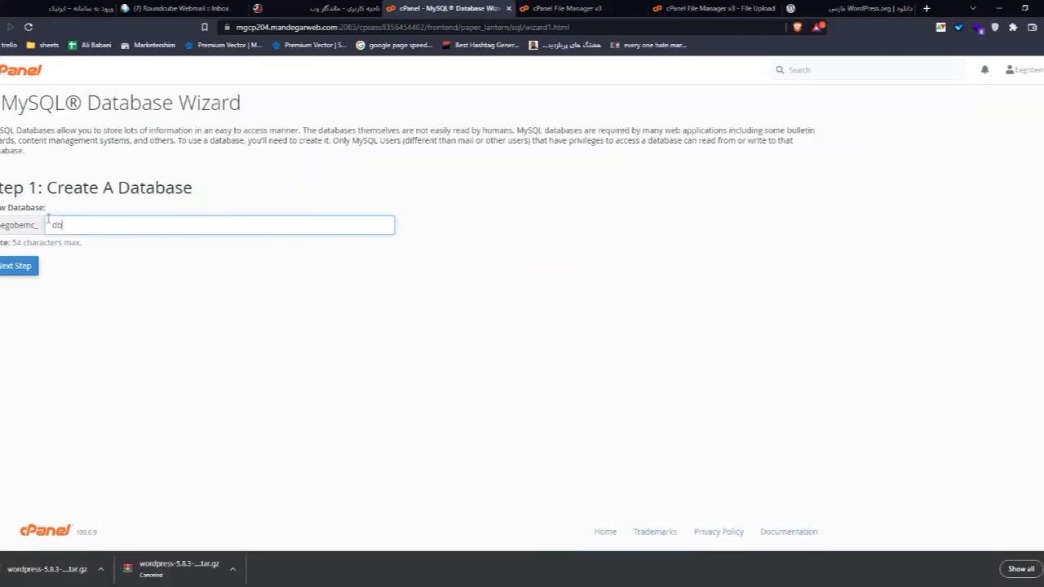
Step: Create the db database, then copy the account-name prefix into Excel cell B1
{"action": "left_click", "coordinate": [25, 265]}
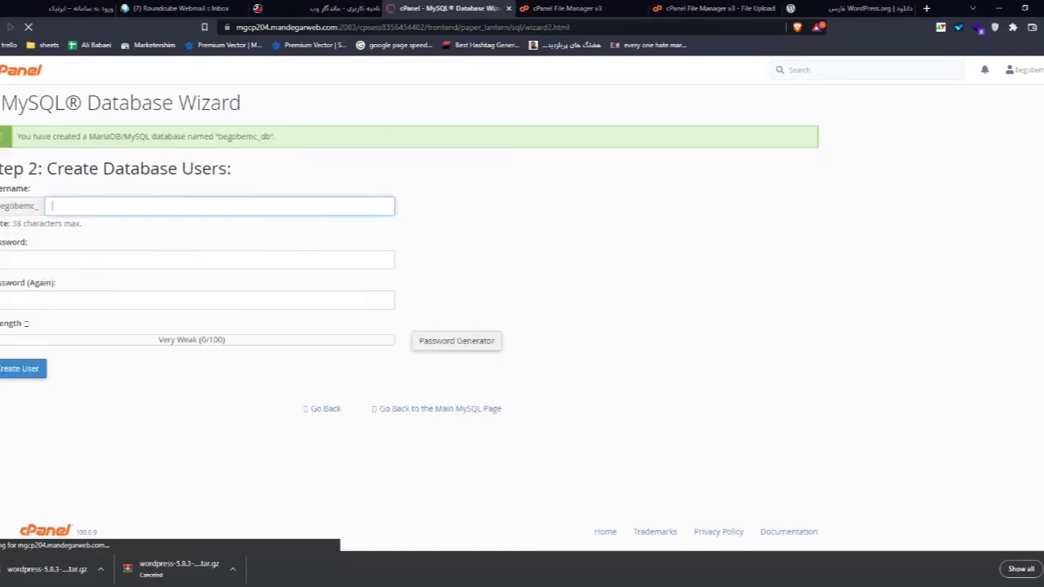
{"action": "key", "text": "alt+Tab"}
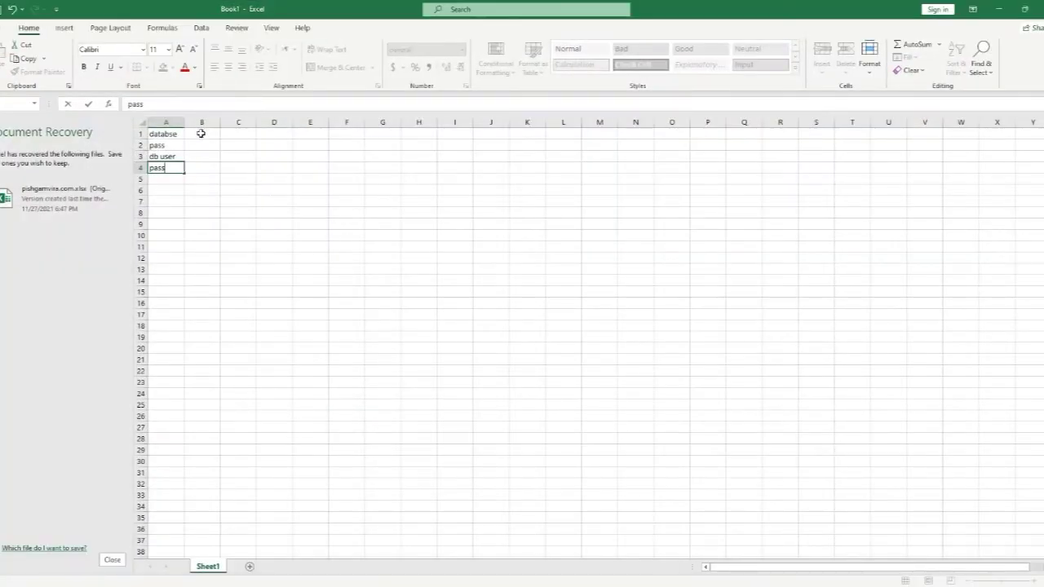
{"action": "left_click", "coordinate": [197, 134]}
{"action": "double_click", "coordinate": [206, 133]}
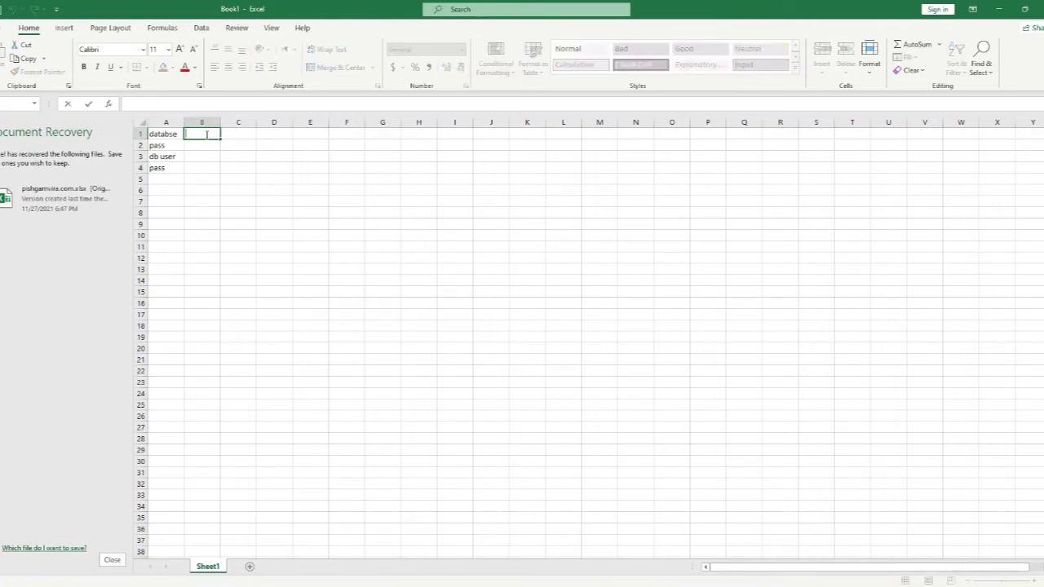
{"action": "left_click", "coordinate": [999, 9]}
{"action": "double_click", "coordinate": [15, 204]}
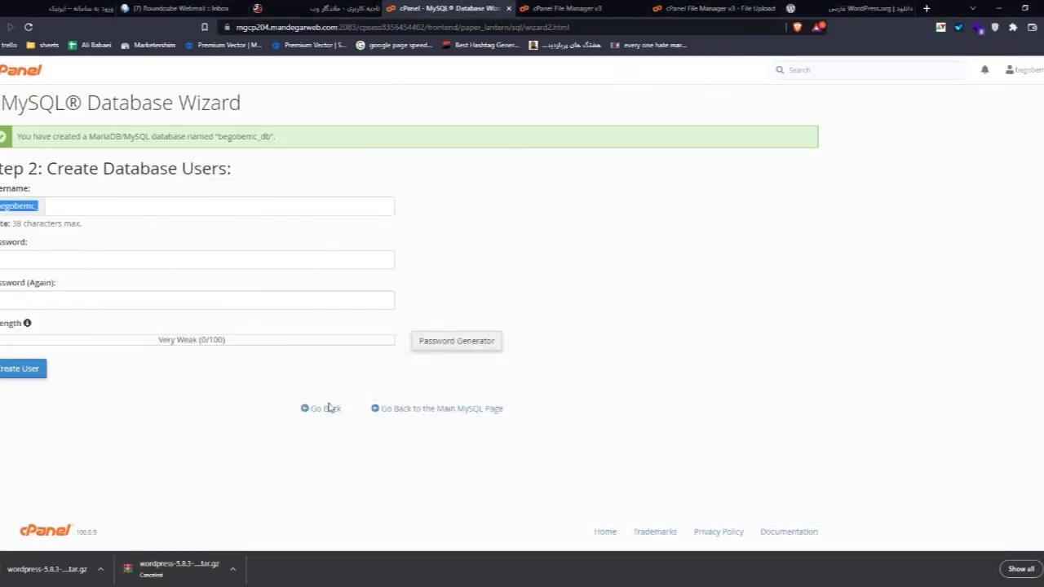
{"action": "key", "text": "ctrl+c"}
{"action": "key", "text": "alt+Tab"}
{"action": "key", "text": "ctrl+v"}
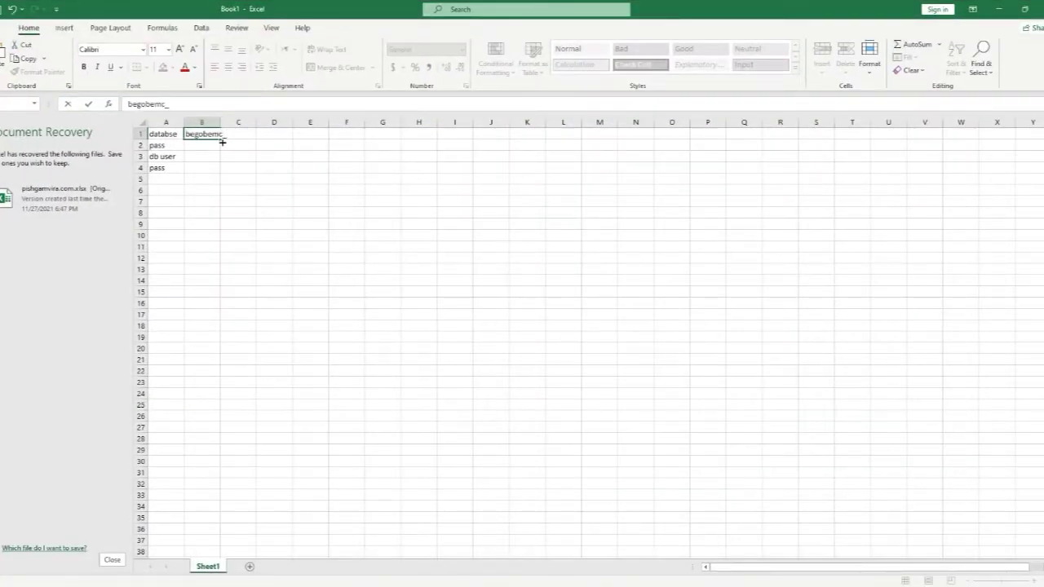
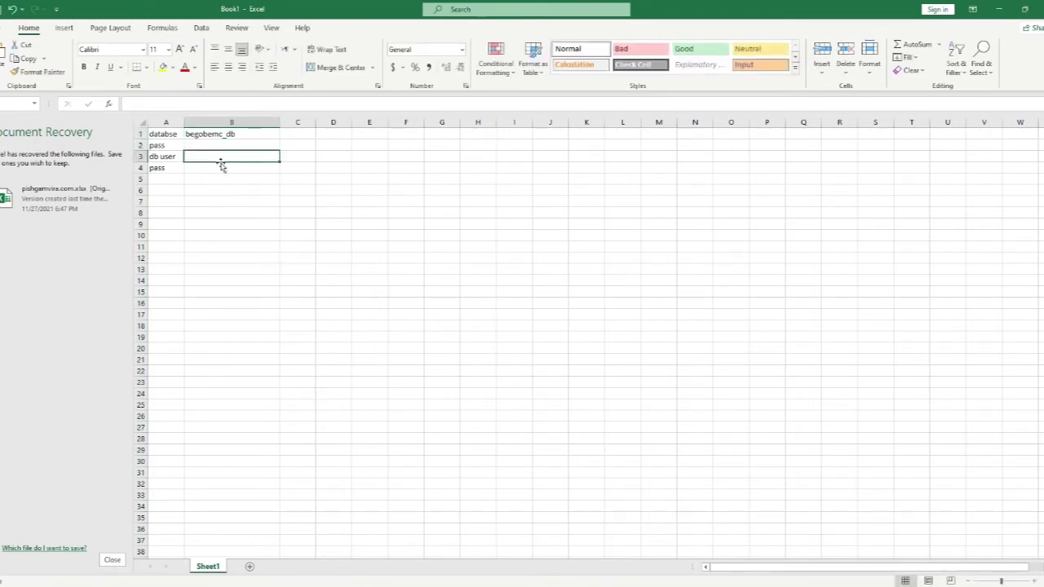
Step: Enter 'ali' as the new database username and paste the username prefix into spreadsheet cell B3
{"action": "left_click", "coordinate": [376, 578]}
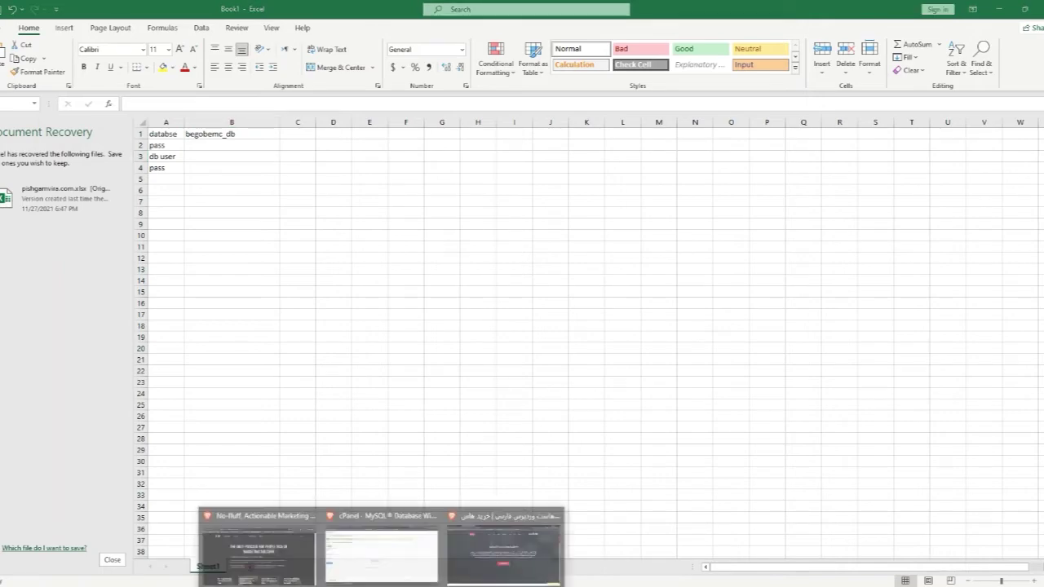
{"action": "left_click", "coordinate": [334, 538]}
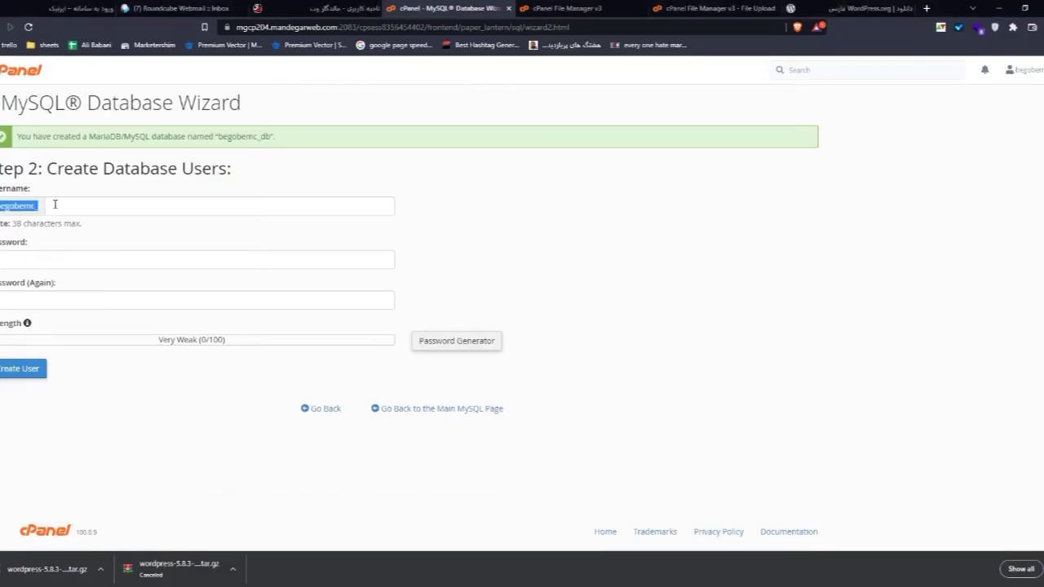
{"action": "left_click", "coordinate": [82, 207]}
{"action": "left_click", "coordinate": [95, 191]}
{"action": "left_click", "coordinate": [142, 211]}
{"action": "type", "text": "ali"}
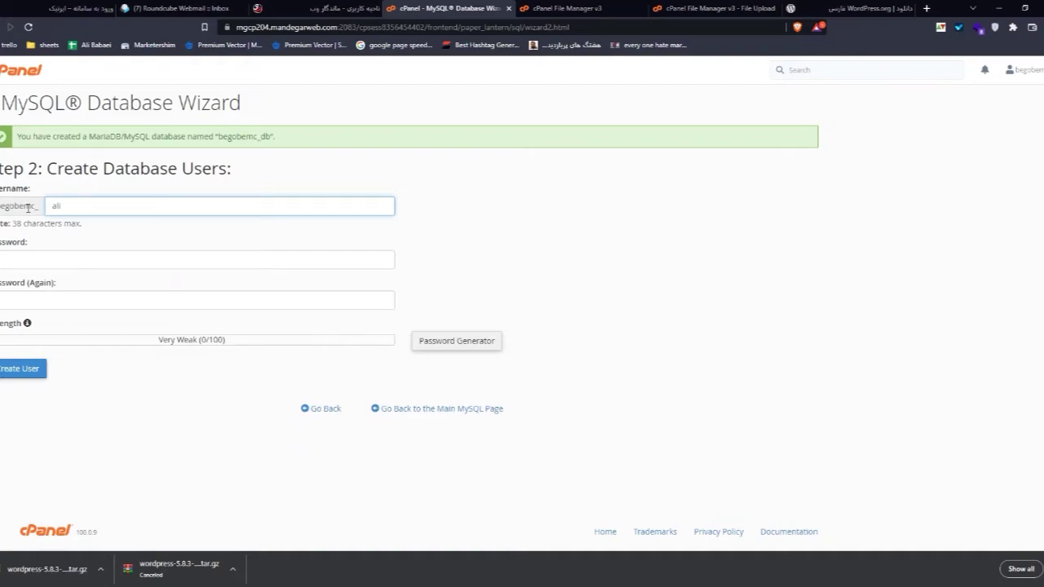
{"action": "key", "text": "alt+Tab"}
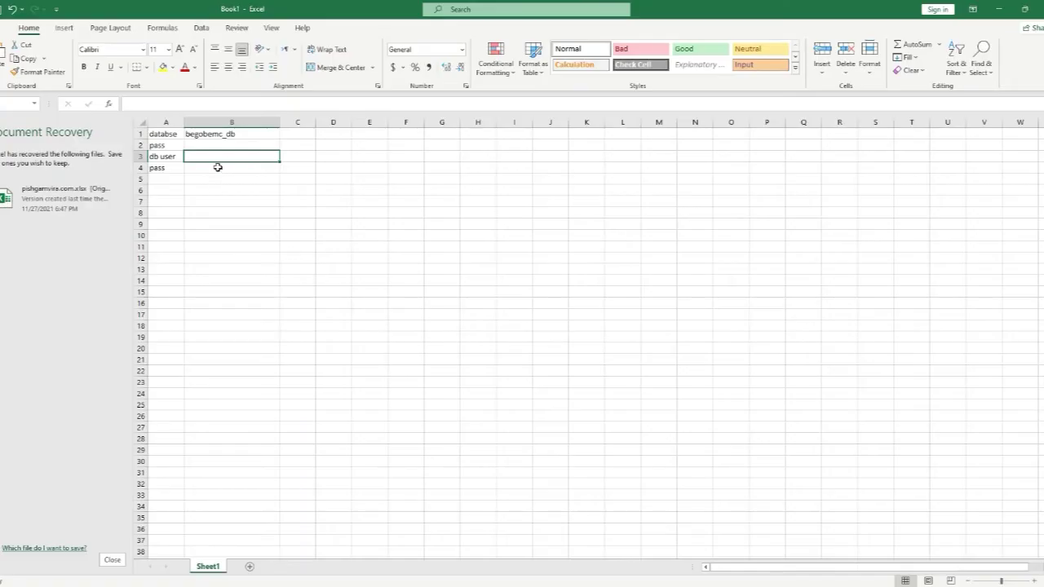
{"action": "type", "text": "begobemc_"}
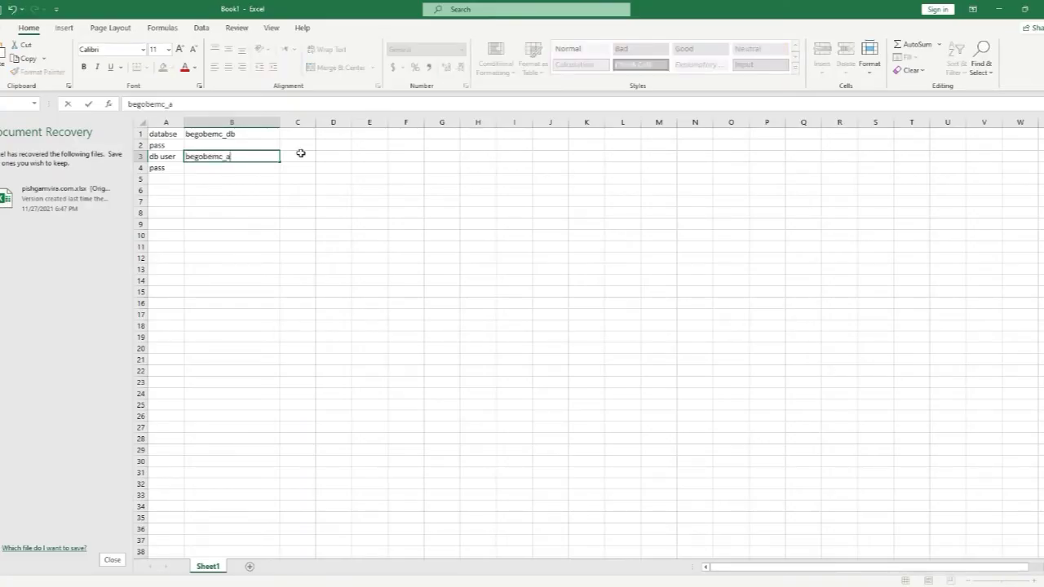
Step: Generate a strong random password for the new database user
{"action": "mouse_move", "coordinate": [383, 584]}
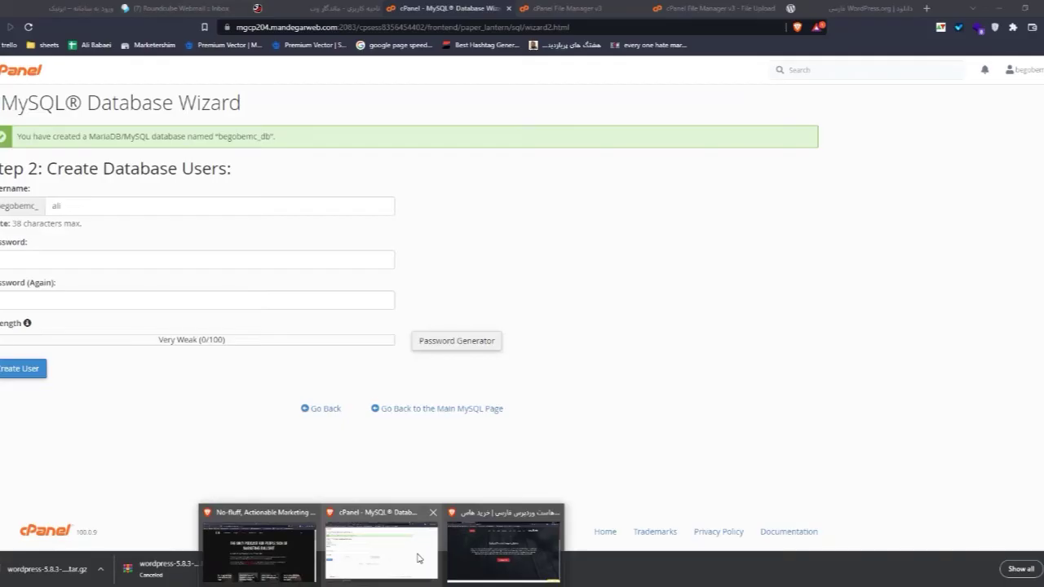
{"action": "left_click", "coordinate": [381, 545]}
{"action": "left_click", "coordinate": [123, 260]}
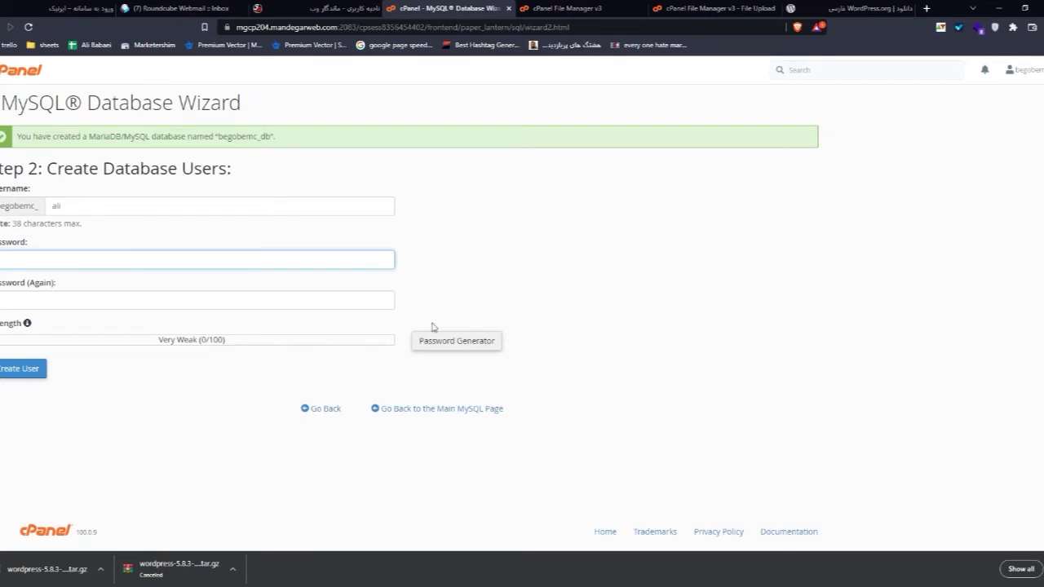
{"action": "left_click", "coordinate": [463, 348]}
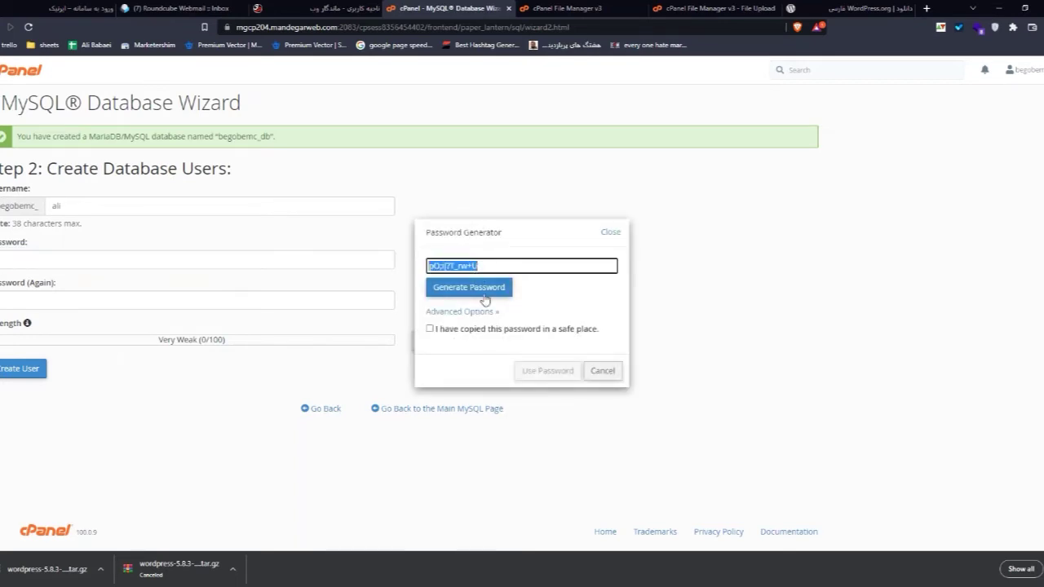
Step: Apply the generated password and record it in spreadsheet cell B4
{"action": "left_click", "coordinate": [444, 332]}
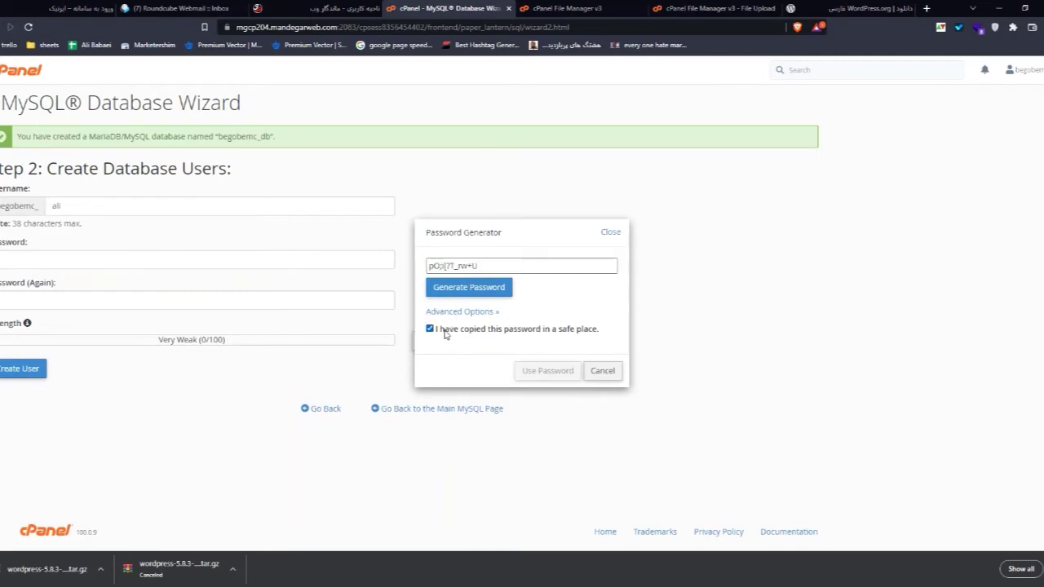
{"action": "left_click", "coordinate": [548, 372]}
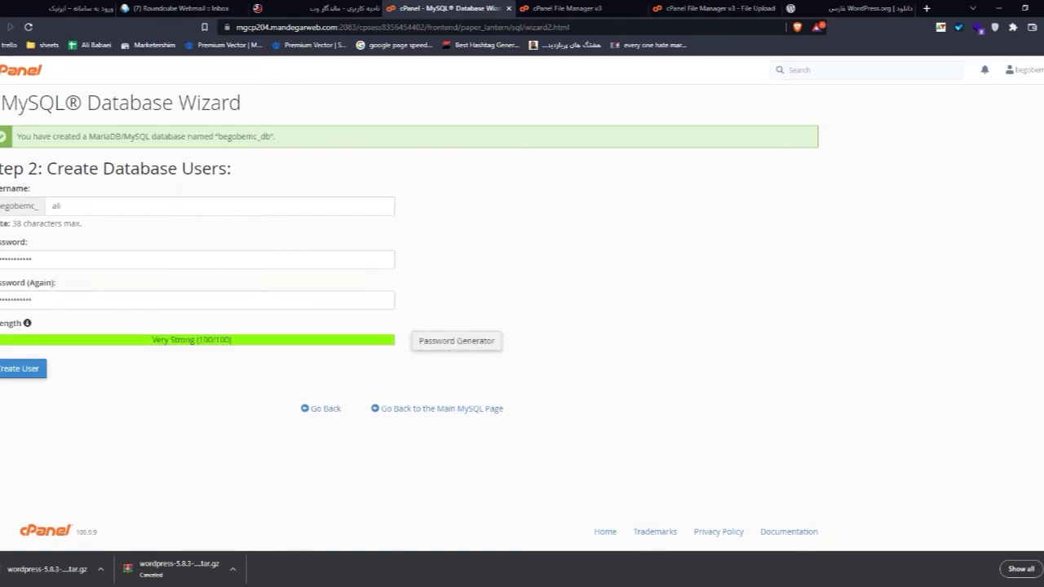
{"action": "key", "text": "alt+Tab"}
{"action": "left_click", "coordinate": [217, 168]}
{"action": "key", "text": "ctrl+v"}
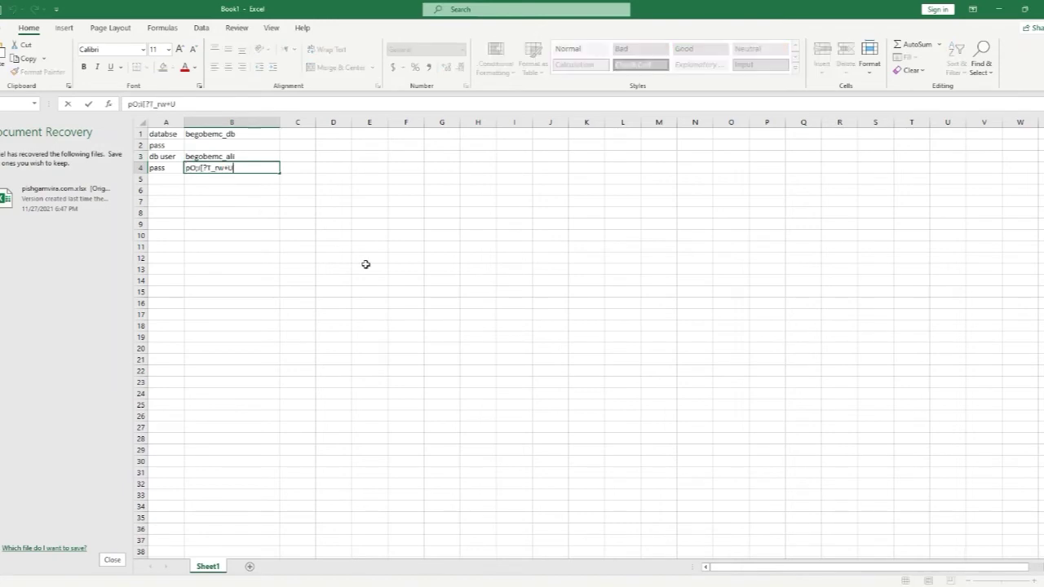
Step: Create the new MySQL database user in the Database Wizard
{"action": "left_click", "coordinate": [237, 157]}
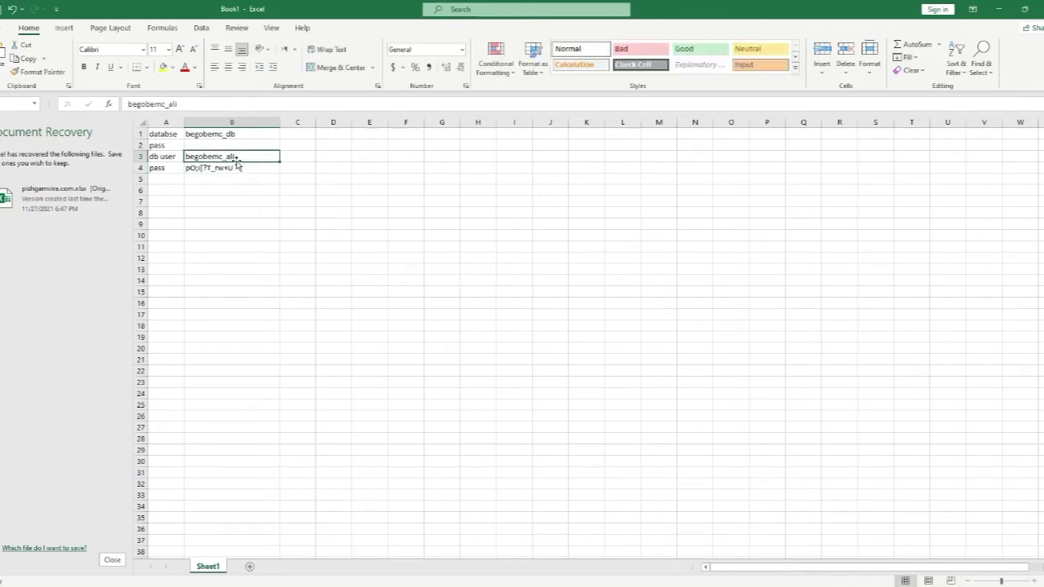
{"action": "left_click", "coordinate": [999, 9]}
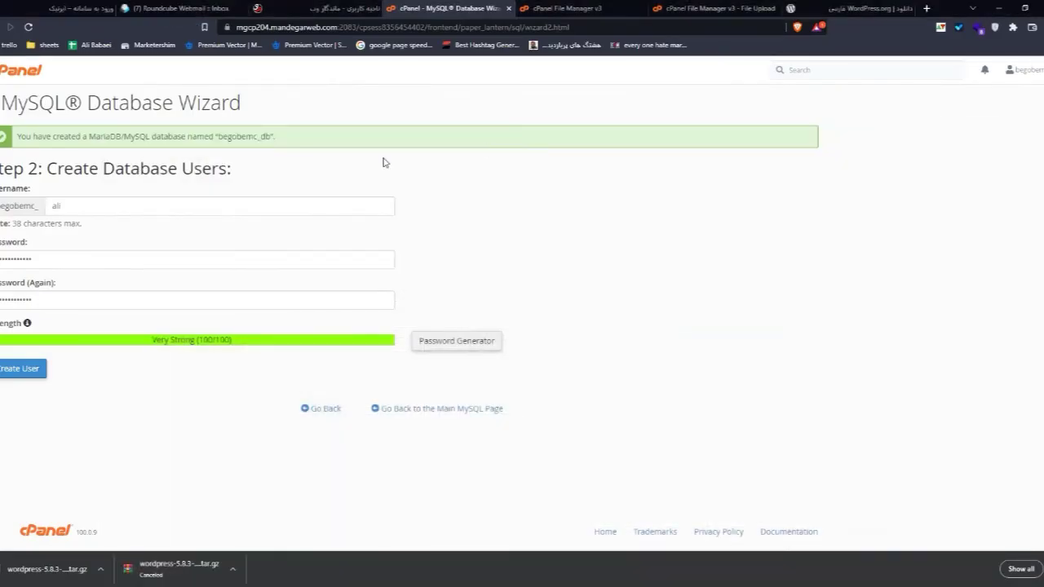
{"action": "left_click", "coordinate": [26, 370]}
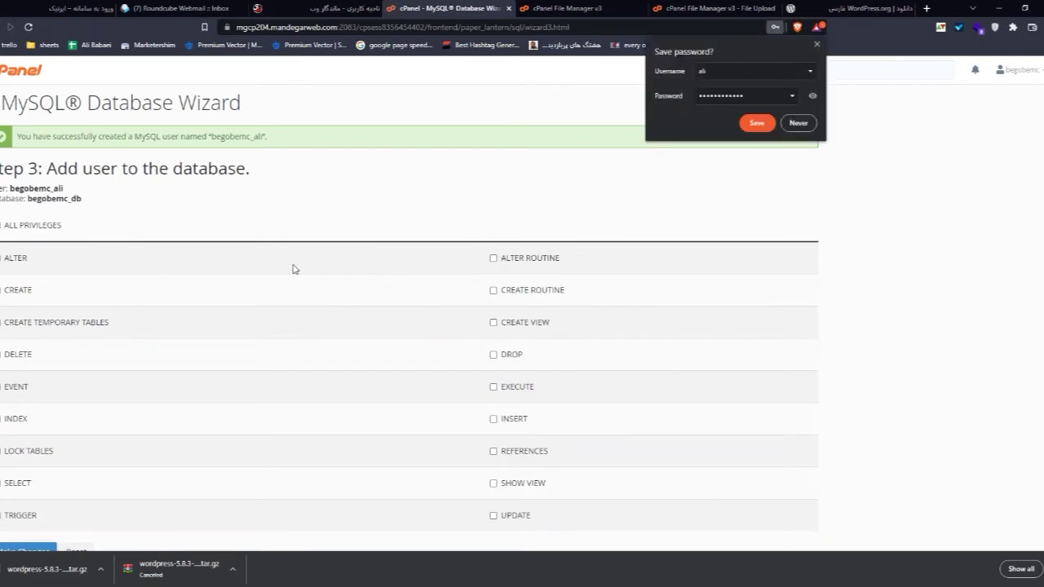
Step: Give the user ALL PRIVILEGES on begobemc_db and apply the changes
{"action": "left_click", "coordinate": [818, 47]}
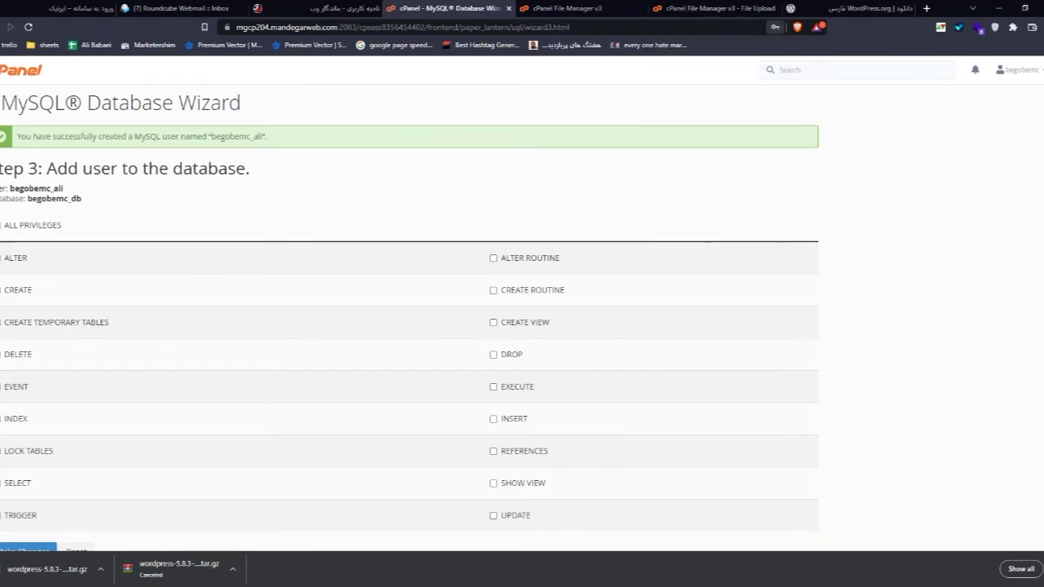
{"action": "left_click", "coordinate": [44, 225]}
{"action": "scroll", "coordinate": [44, 226], "scroll_direction": "down", "scroll_amount": 1}
{"action": "scroll", "coordinate": [44, 228], "scroll_direction": "down", "scroll_amount": 1}
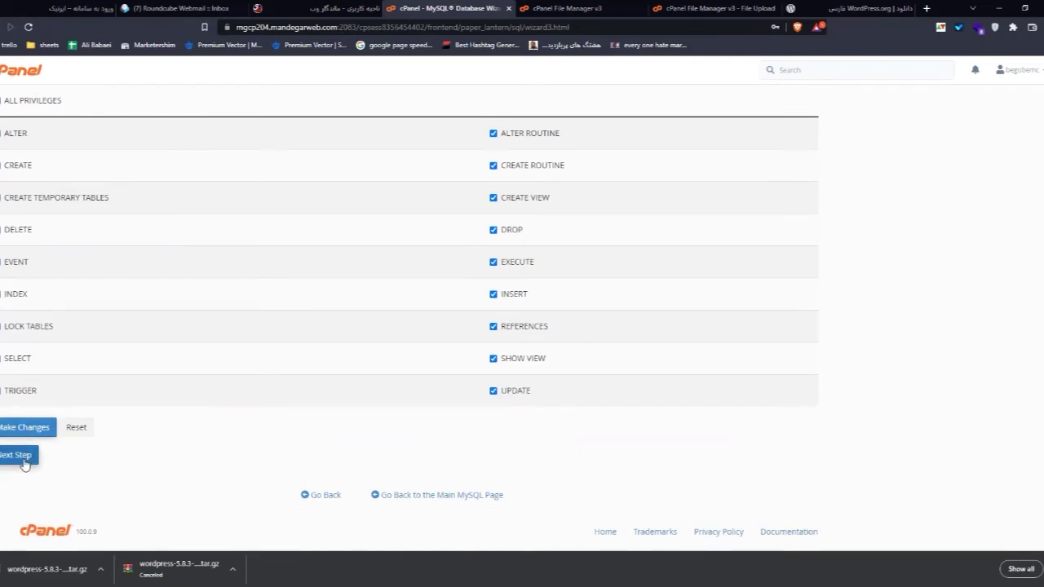
{"action": "left_click", "coordinate": [27, 422]}
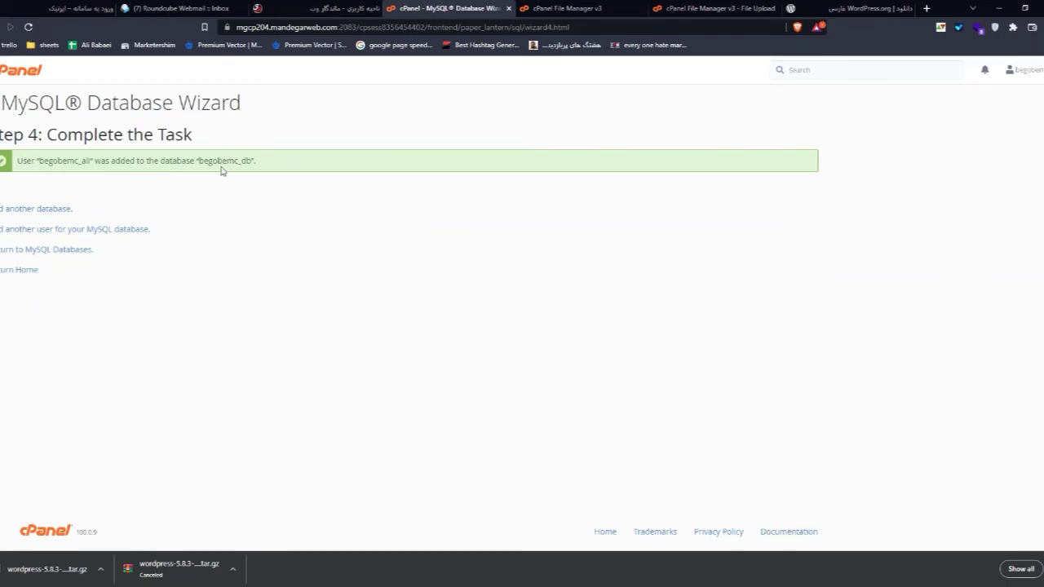
Step: Check that the wordpress-5.8.3-fa_IR.tar.gz upload reached 100%
{"action": "left_click_drag", "start_coordinate": [213, 160], "coordinate": [238, 161]}
{"action": "left_click", "coordinate": [244, 245]}
{"action": "left_click", "coordinate": [718, 7]}
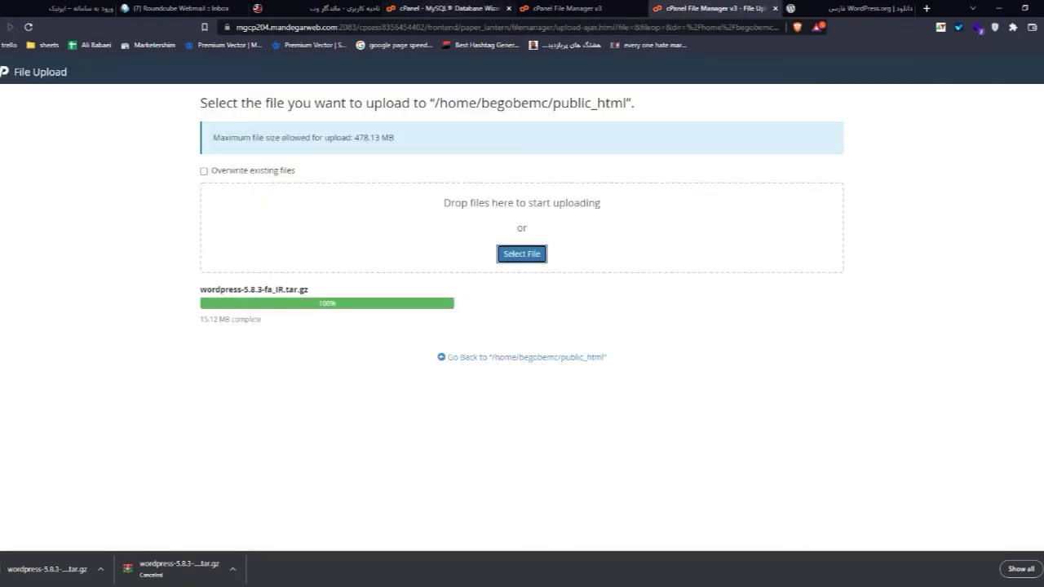
Step: Open File Manager from the cPanel home page and browse into public_html
{"action": "left_click", "coordinate": [448, 9]}
{"action": "left_click", "coordinate": [18, 73]}
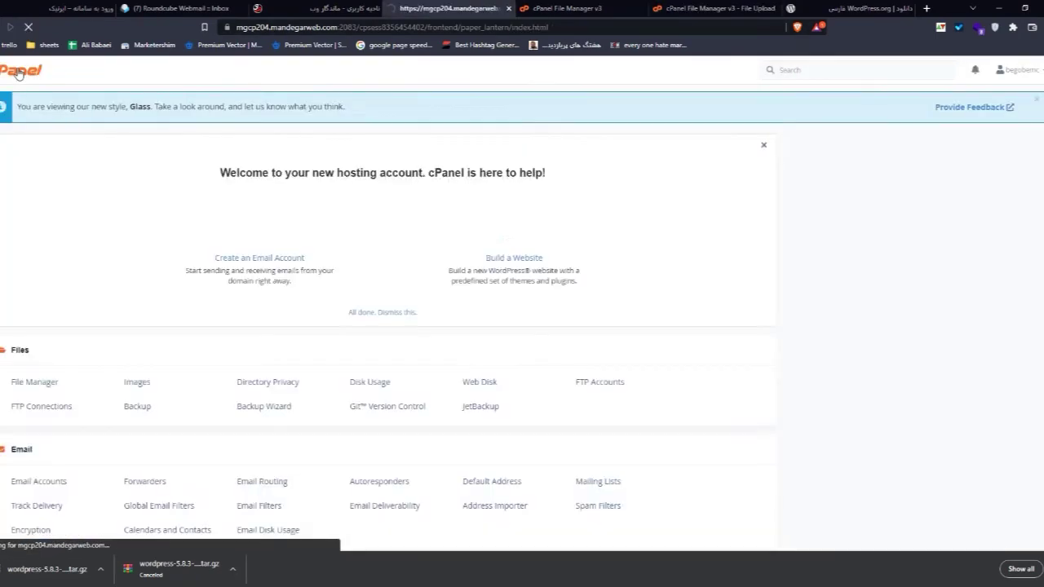
{"action": "scroll", "coordinate": [107, 231], "scroll_direction": "down", "scroll_amount": 2}
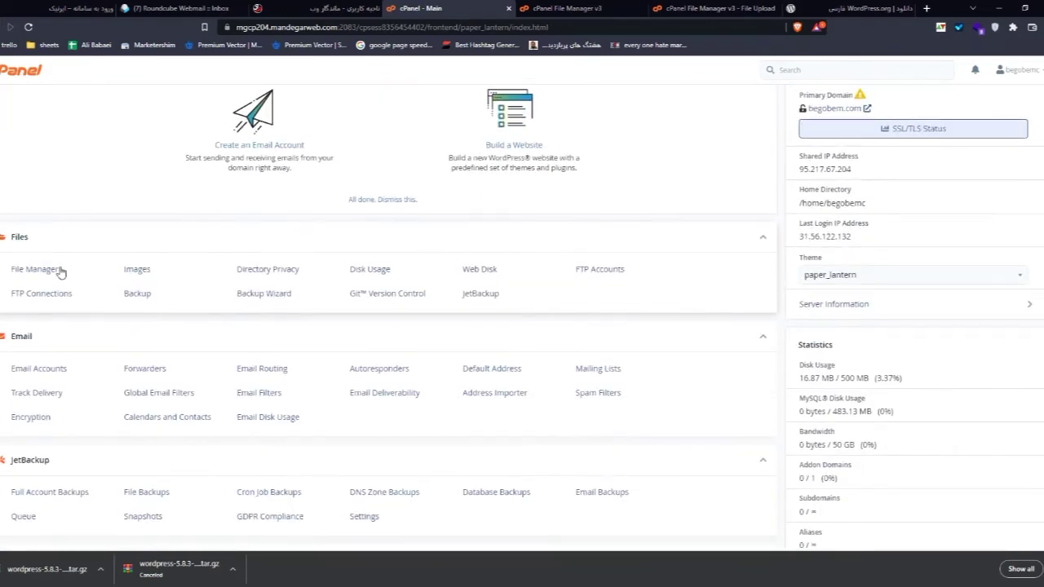
{"action": "left_click", "coordinate": [17, 272]}
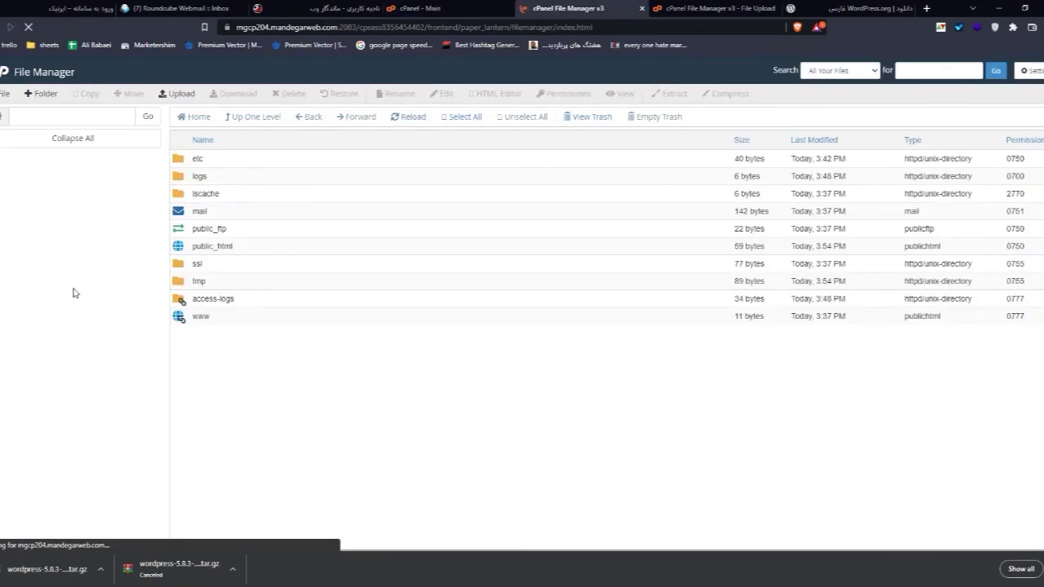
{"action": "left_click", "coordinate": [41, 235]}
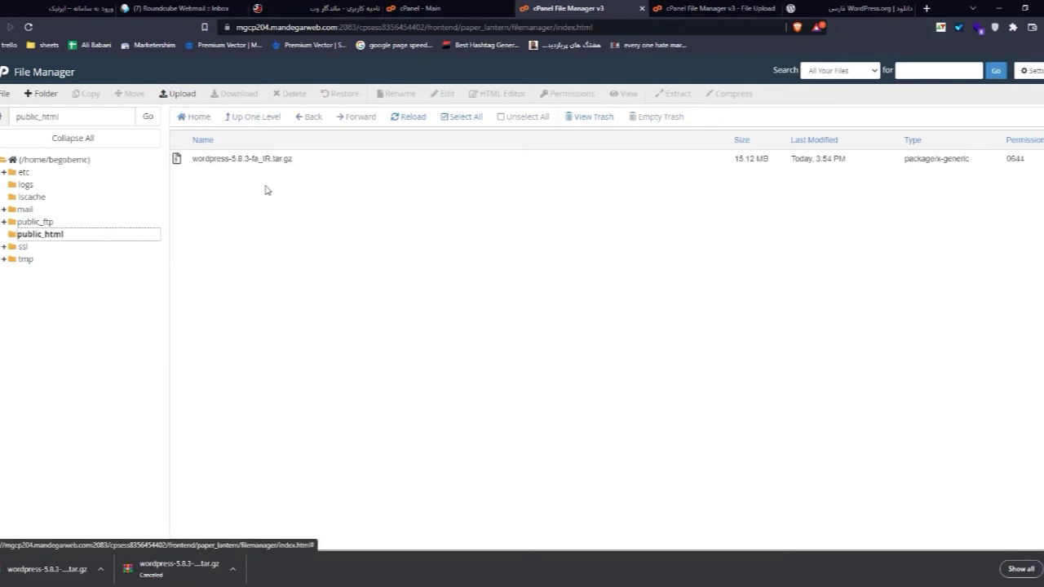
Step: Extract wordpress-5.8.3-fa_IR.tar.gz into /public_html
{"action": "right_click", "coordinate": [252, 159]}
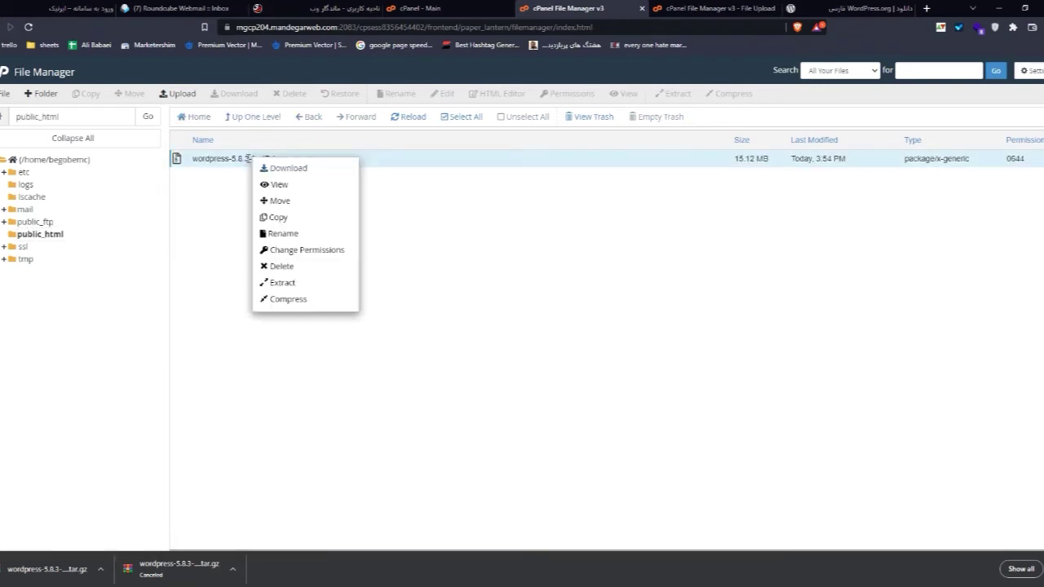
{"action": "left_click", "coordinate": [282, 282]}
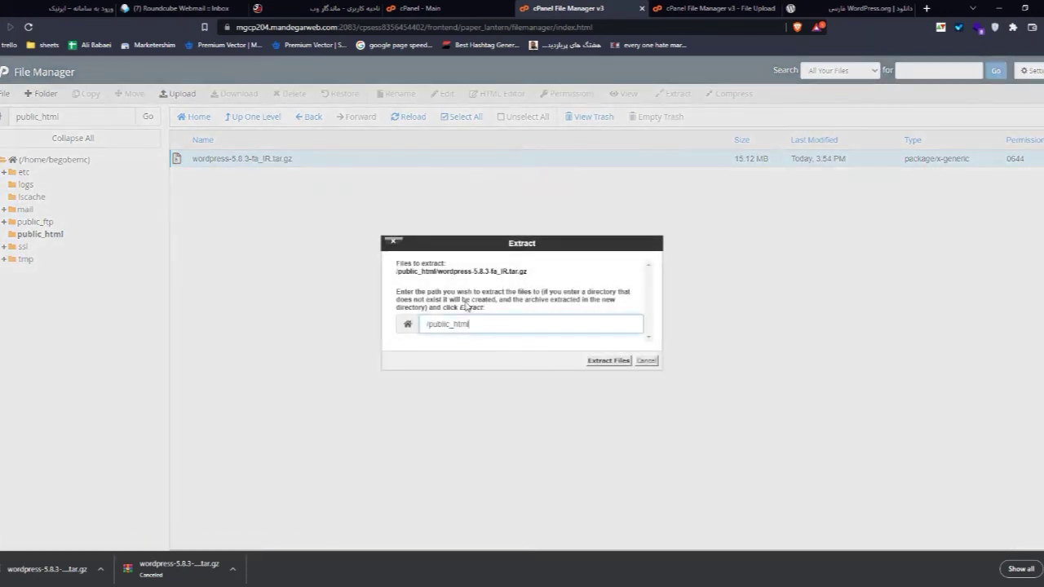
{"action": "left_click", "coordinate": [605, 360]}
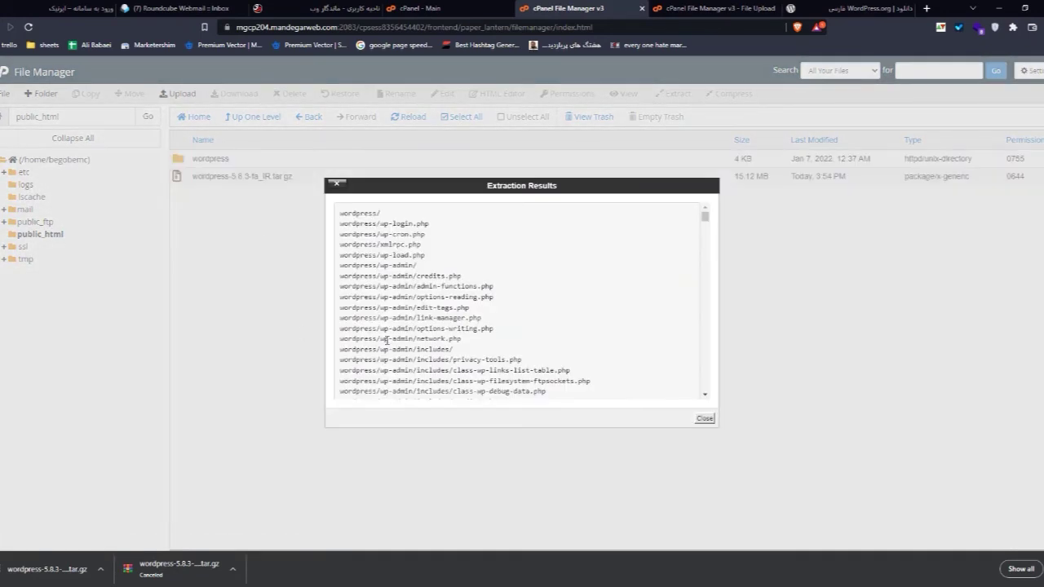
{"action": "left_click", "coordinate": [702, 418]}
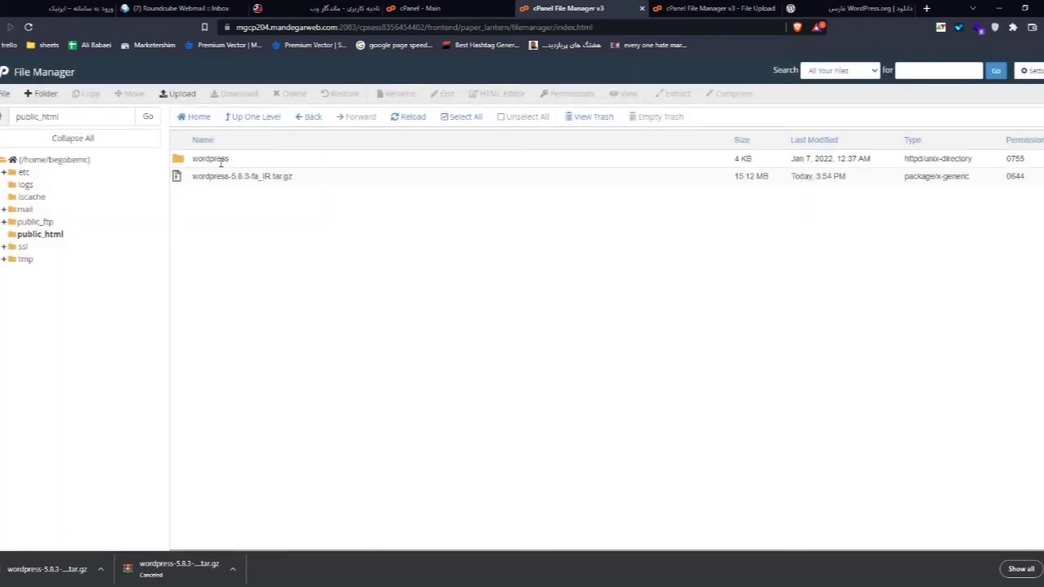
Step: Move every file from the wordpress folder up into /public_html
{"action": "double_click", "coordinate": [253, 161]}
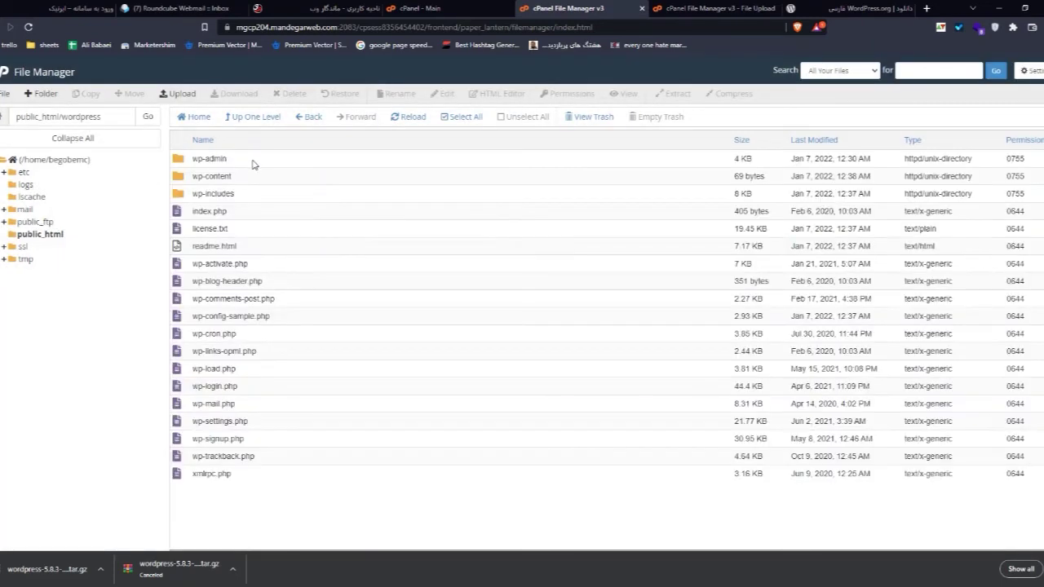
{"action": "left_click", "coordinate": [468, 120]}
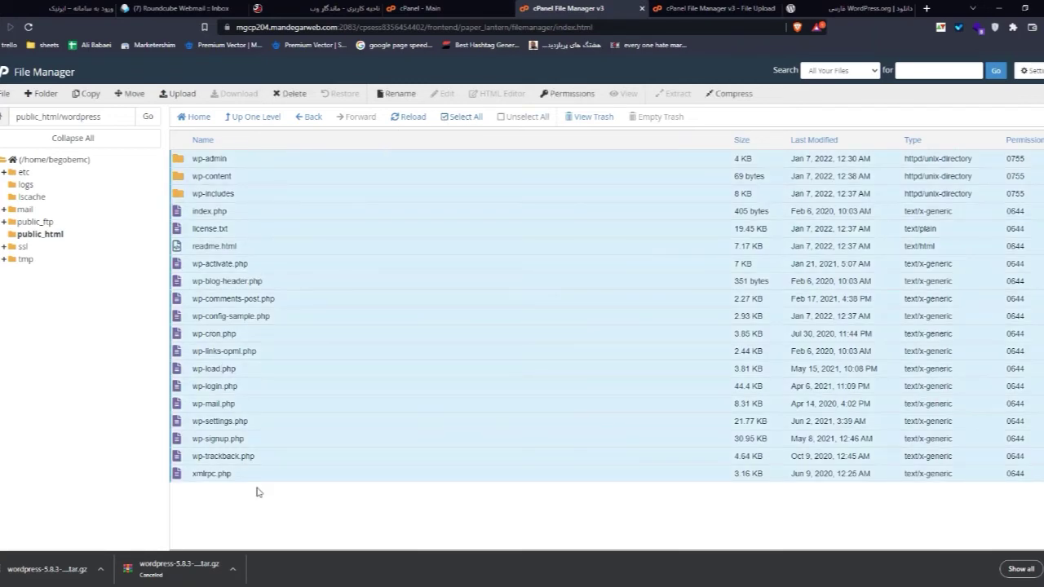
{"action": "left_click", "coordinate": [124, 94]}
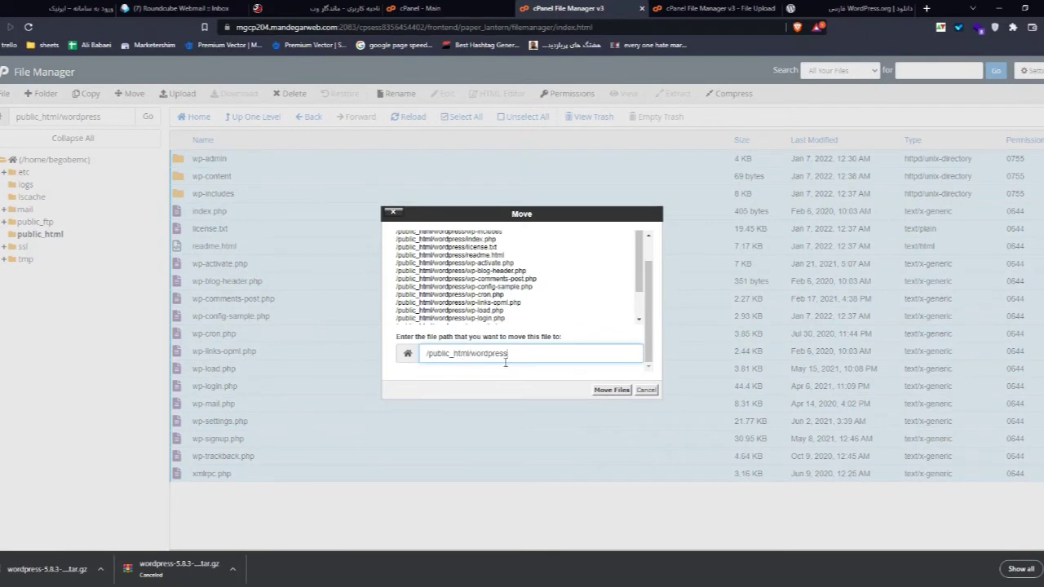
{"action": "left_click_drag", "start_coordinate": [506, 358], "coordinate": [477, 359]}
{"action": "key", "text": "BackSpace"}
{"action": "key", "text": "BackSpace"}
{"action": "left_click", "coordinate": [612, 389]}
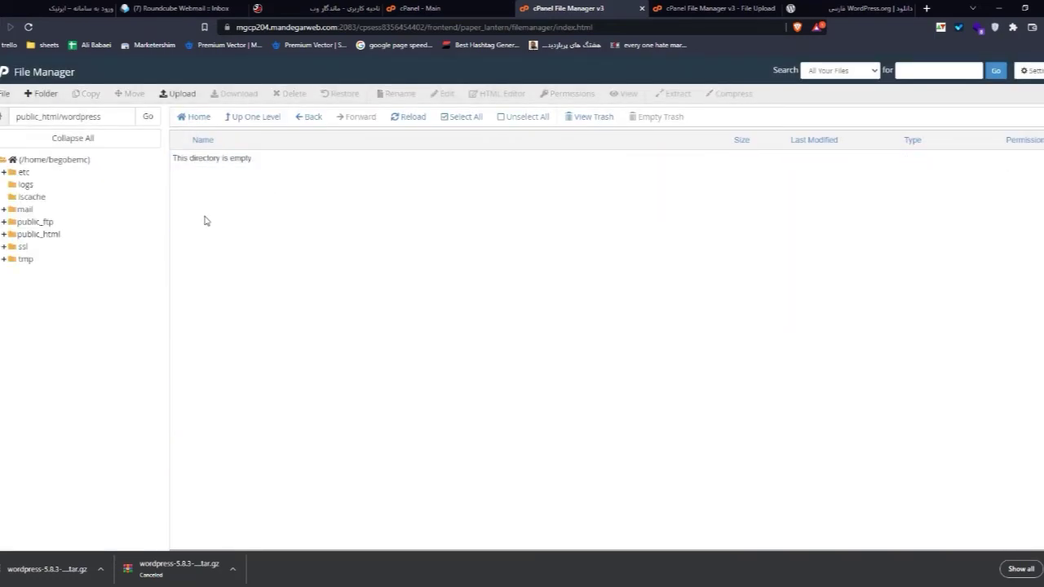
{"action": "left_click", "coordinate": [39, 234]}
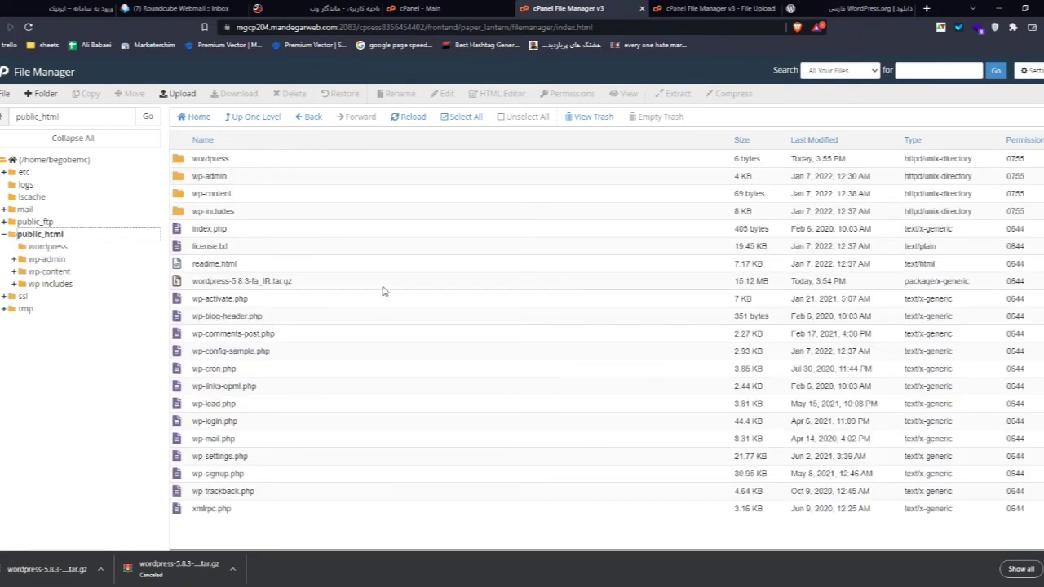
Step: Permanently delete the wordpress folder and wordpress-5.8.3-fa_IR.tar.gz, skipping the trash
{"action": "left_click", "coordinate": [317, 282]}
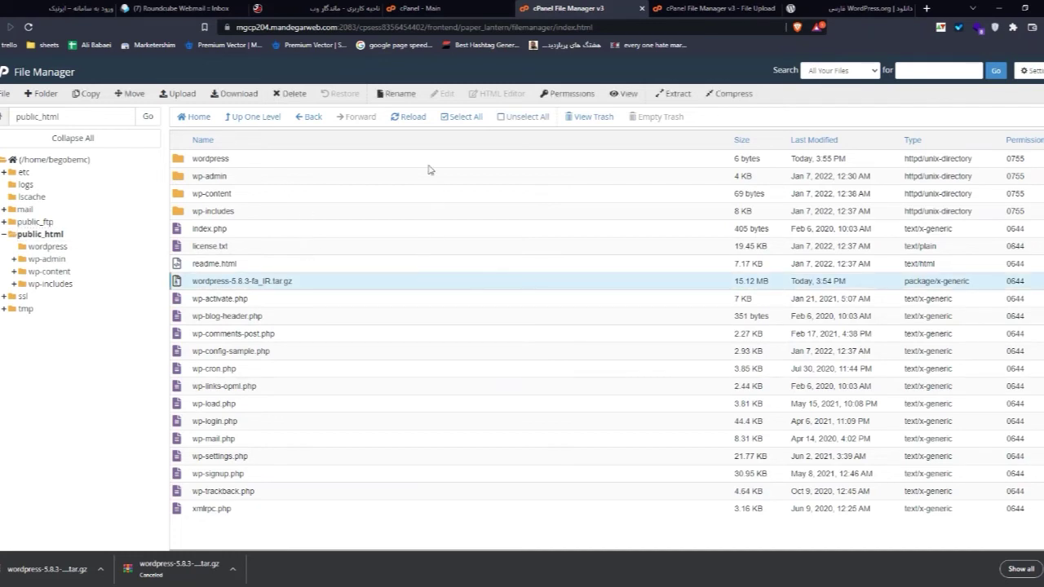
{"action": "left_click", "coordinate": [248, 159], "text": "ctrl"}
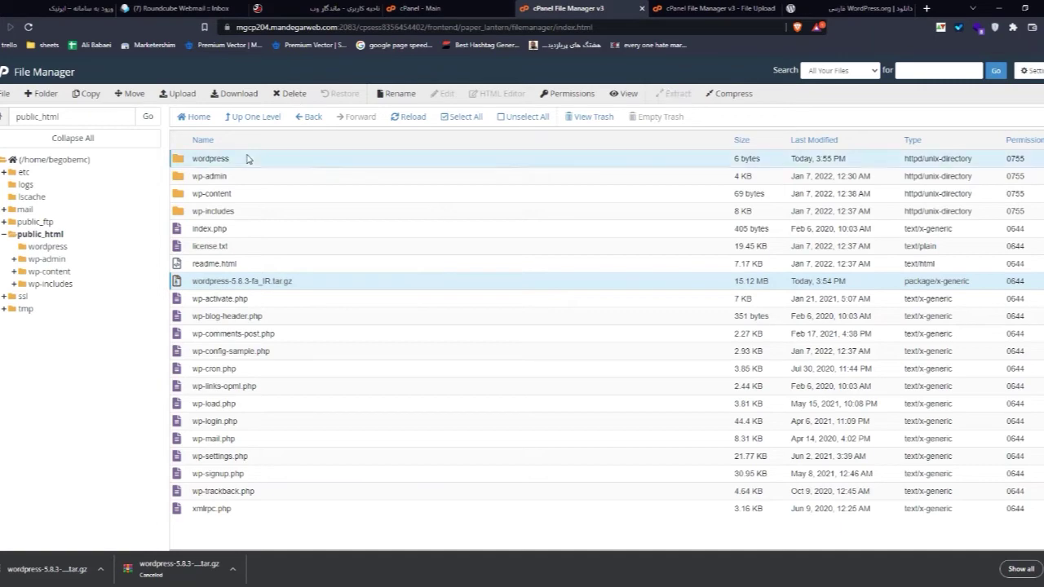
{"action": "left_click", "coordinate": [289, 94]}
{"action": "left_click", "coordinate": [512, 312]}
{"action": "left_click", "coordinate": [612, 344]}
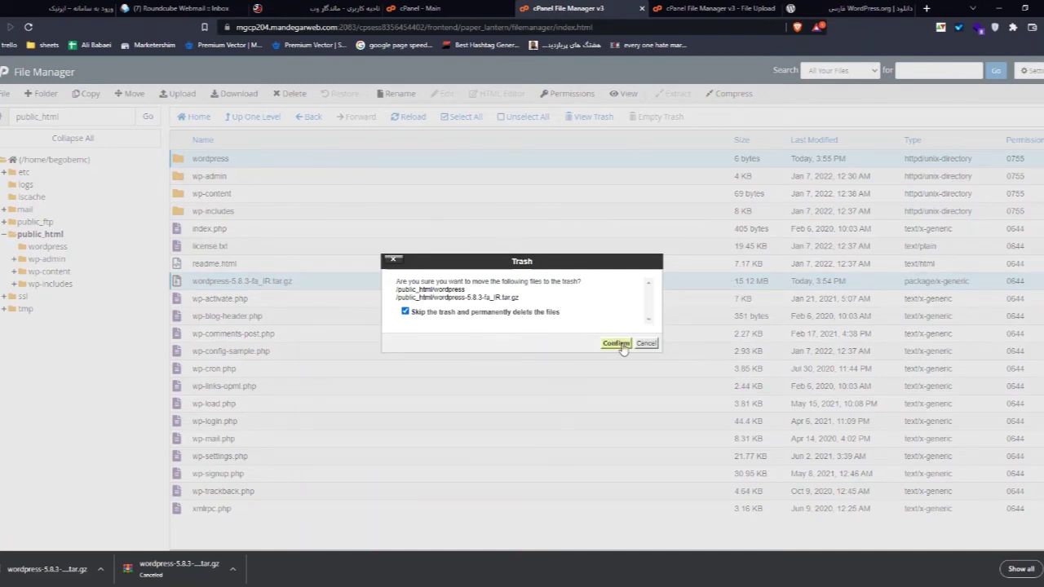
{"action": "left_click", "coordinate": [618, 344]}
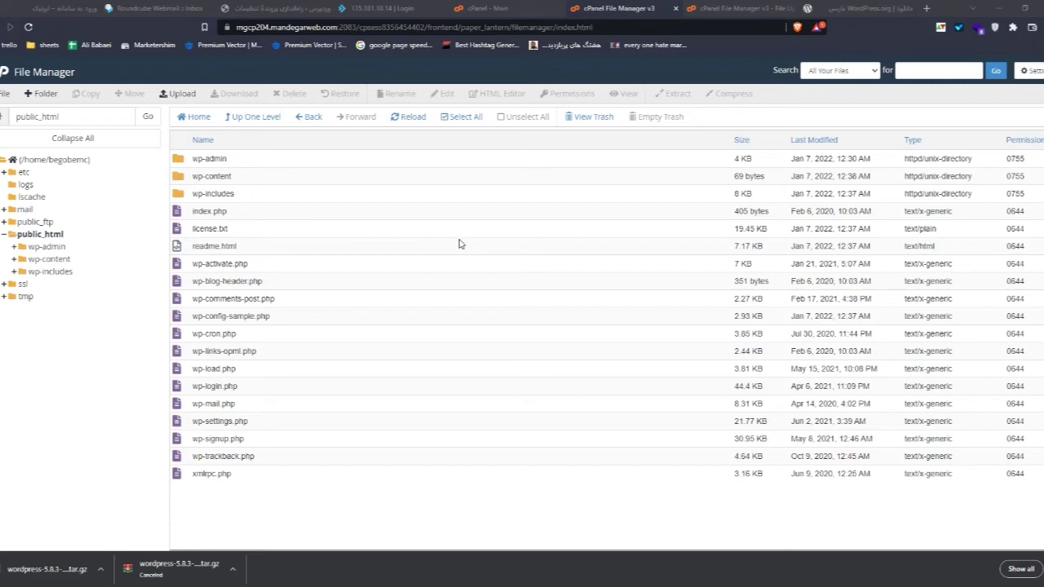
Step: Go to mandegarweb.com and sign in to the client area with the saved login
{"action": "left_click", "coordinate": [637, 30]}
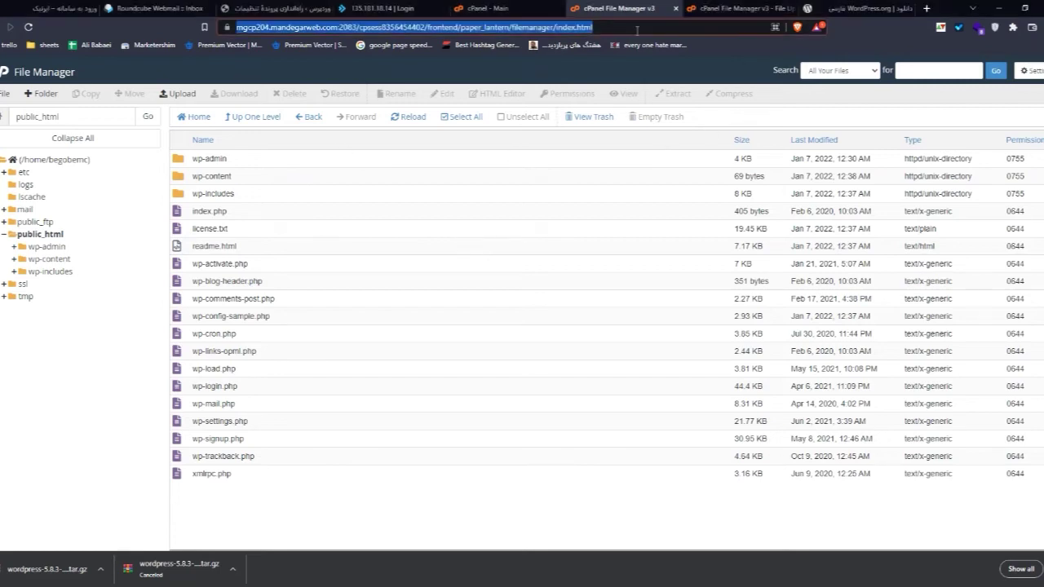
{"action": "type", "text": "تشد"}
{"action": "key", "text": "BackSpace"}
{"action": "key", "text": "BackSpace"}
{"action": "key", "text": "BackSpace"}
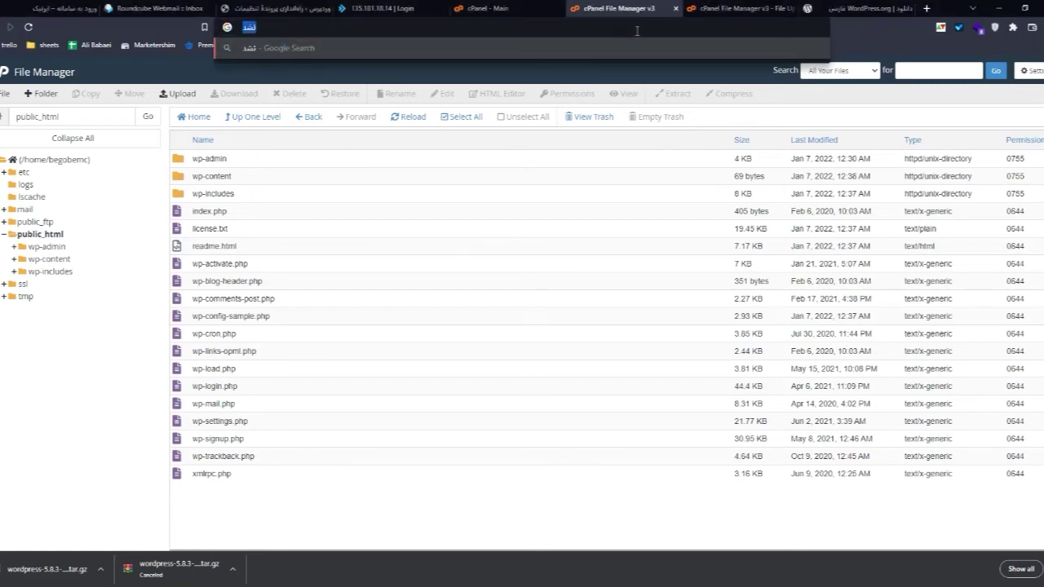
{"action": "type", "text": "mande"}
{"action": "key", "text": "Return"}
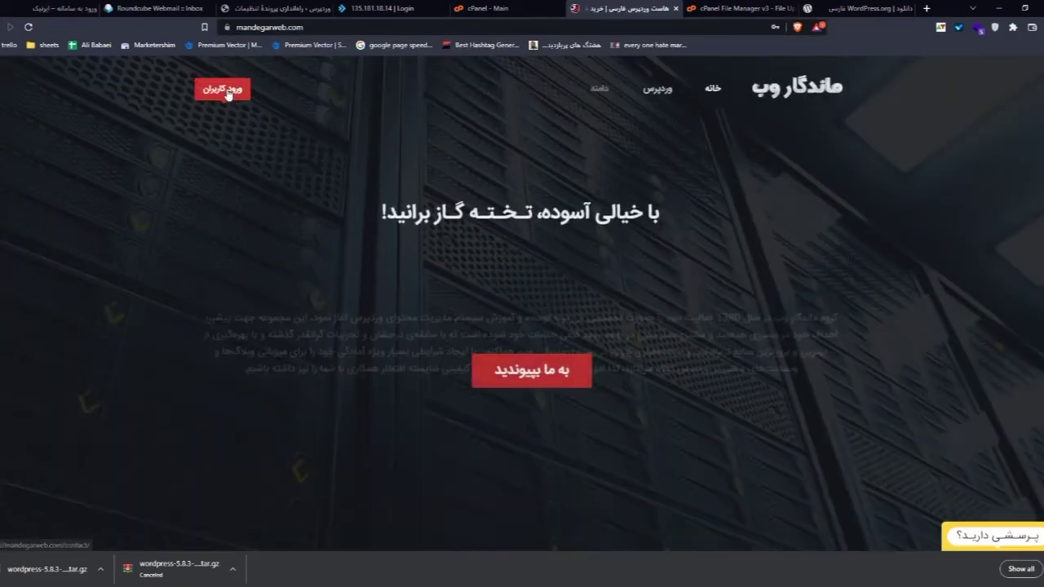
{"action": "left_click", "coordinate": [228, 88]}
{"action": "left_click", "coordinate": [280, 143]}
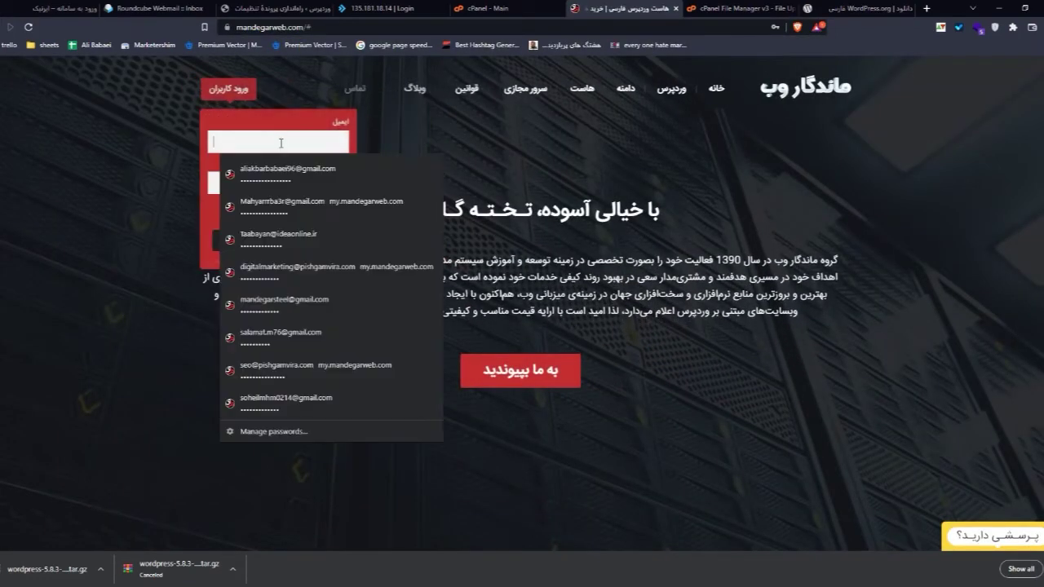
{"action": "left_click", "coordinate": [287, 173]}
{"action": "left_click", "coordinate": [283, 213]}
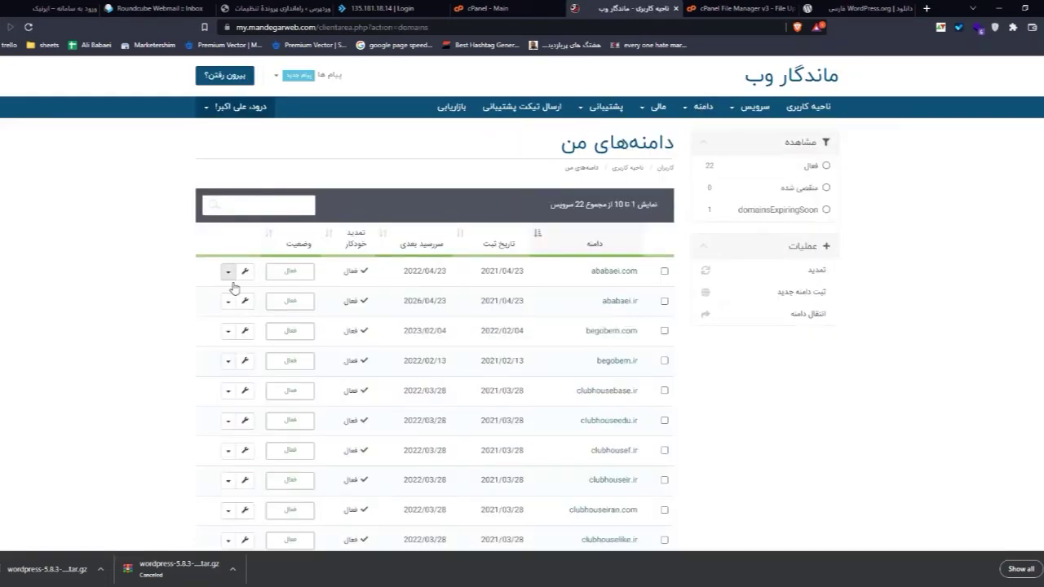
Step: Open the Nameservers settings for begobem.com from My Domains
{"action": "left_click", "coordinate": [229, 331]}
{"action": "left_click", "coordinate": [259, 349]}
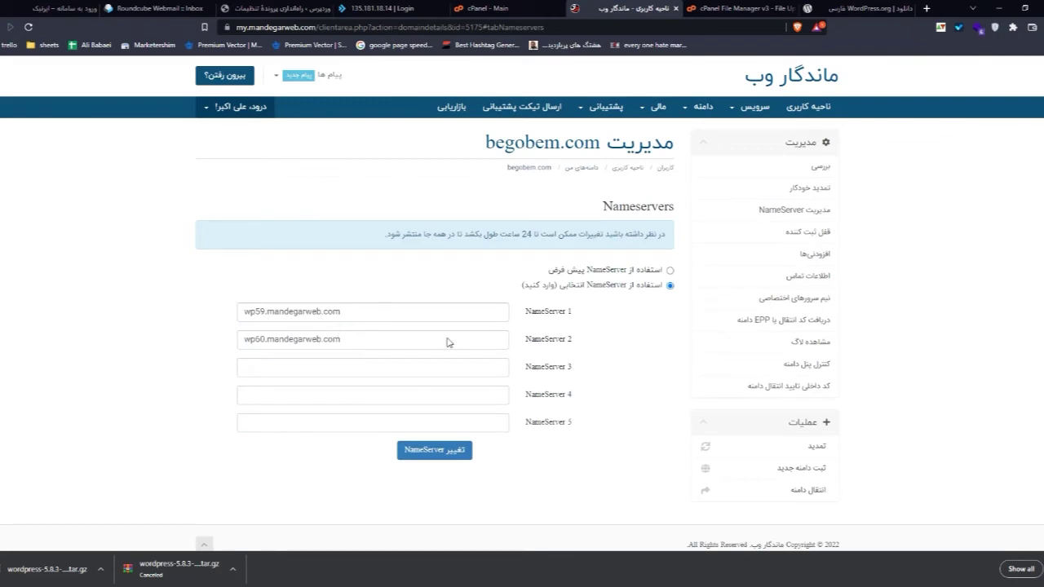
{"action": "left_click", "coordinate": [485, 8]}
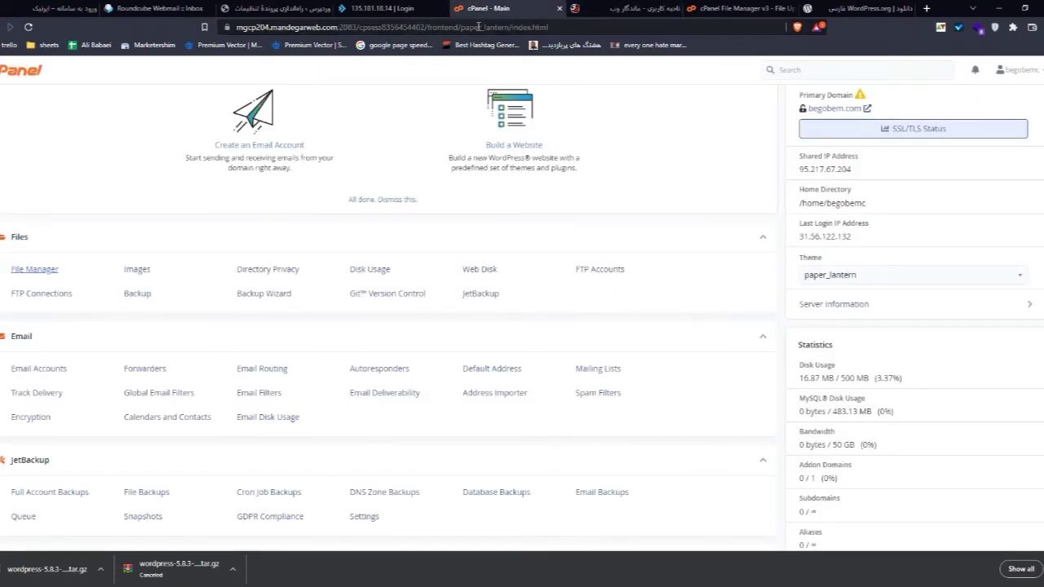
{"action": "left_click", "coordinate": [628, 8]}
{"action": "left_click", "coordinate": [577, 27]}
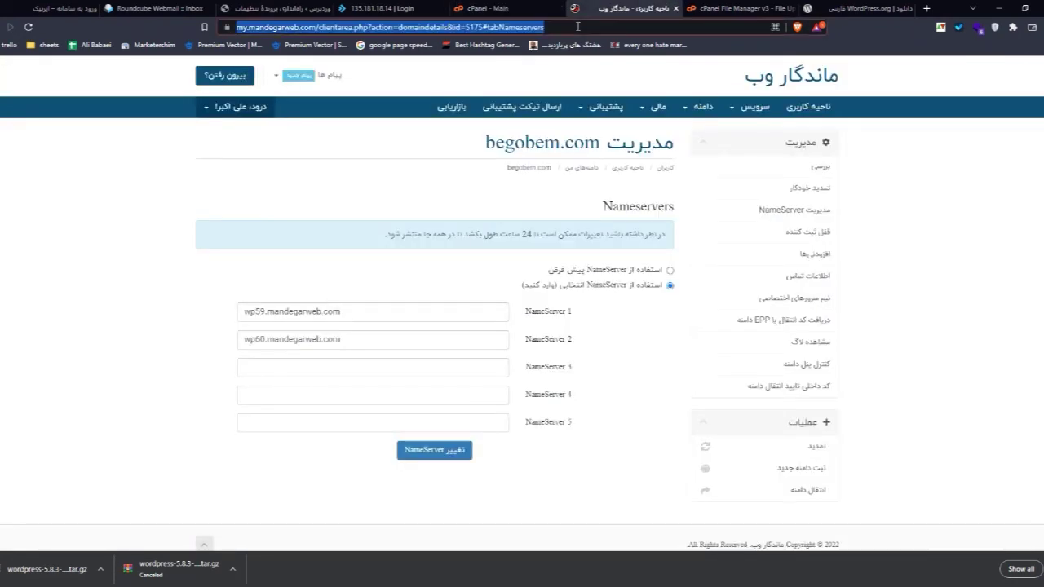
Step: Open begobem.com and begin the WordPress configuration
{"action": "type", "text": "begobem.co"}
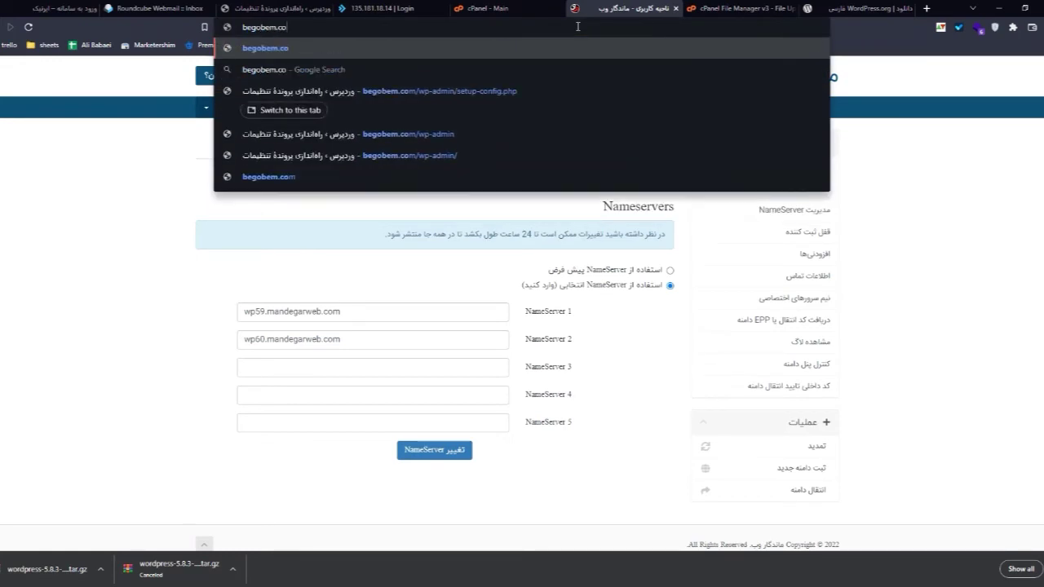
{"action": "type", "text": "m"}
{"action": "key", "text": "Return"}
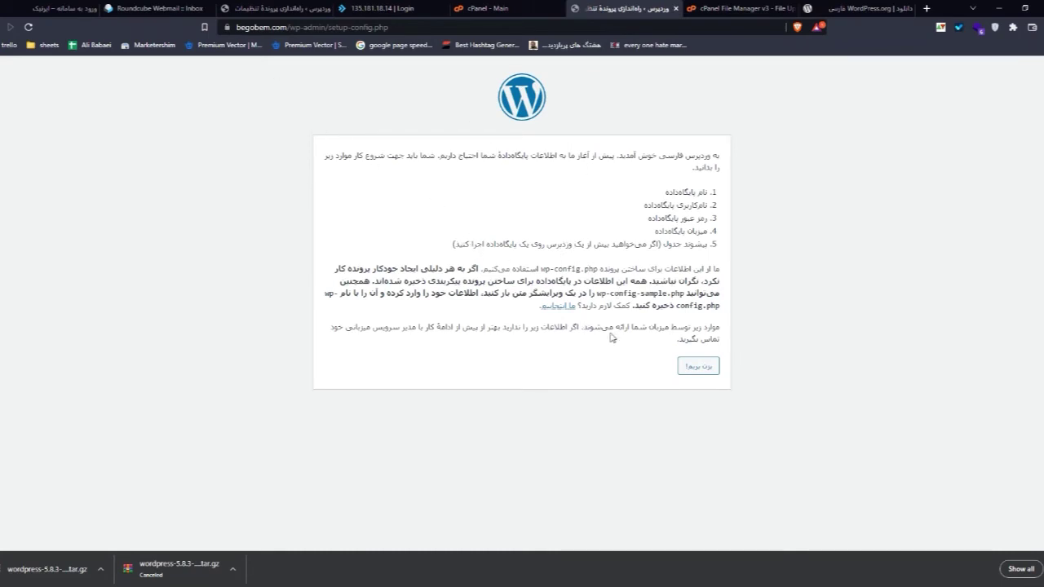
{"action": "left_click", "coordinate": [698, 369]}
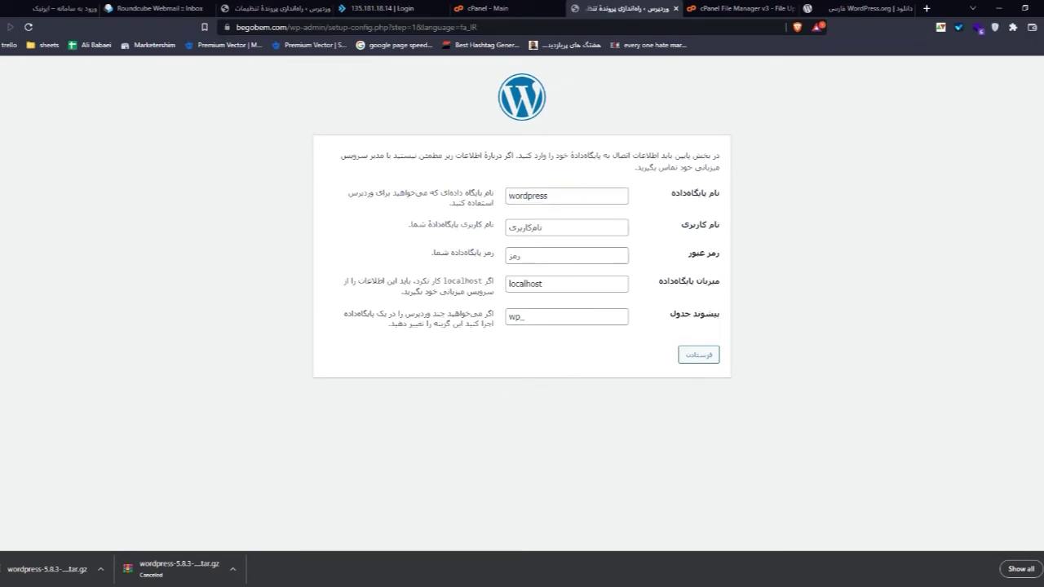
Step: Copy begobemc_db from the spreadsheet into the Database Name field
{"action": "key", "text": "alt+Tab"}
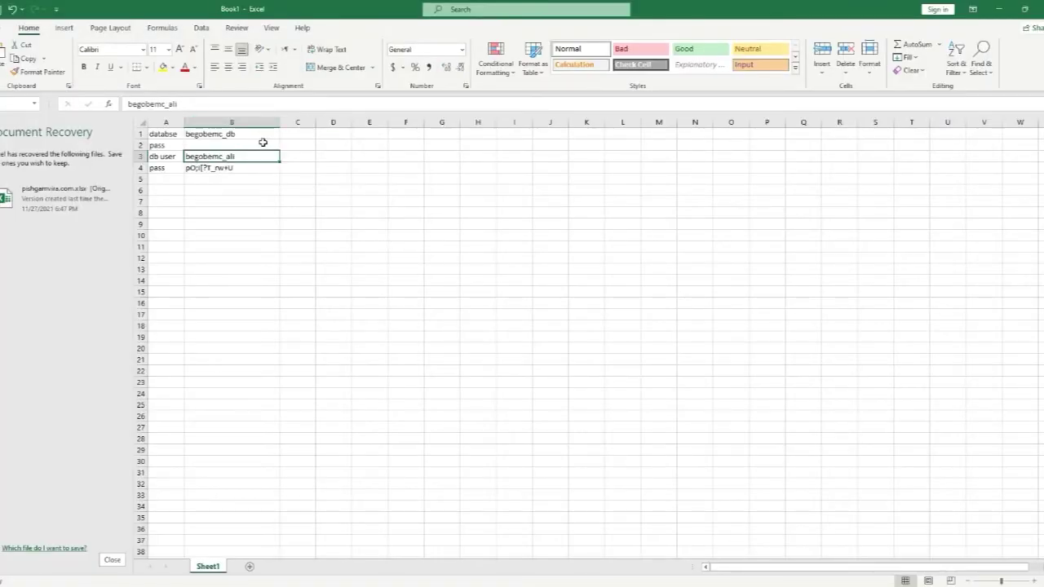
{"action": "left_click", "coordinate": [258, 143]}
{"action": "left_click", "coordinate": [247, 134]}
{"action": "double_click", "coordinate": [234, 134]}
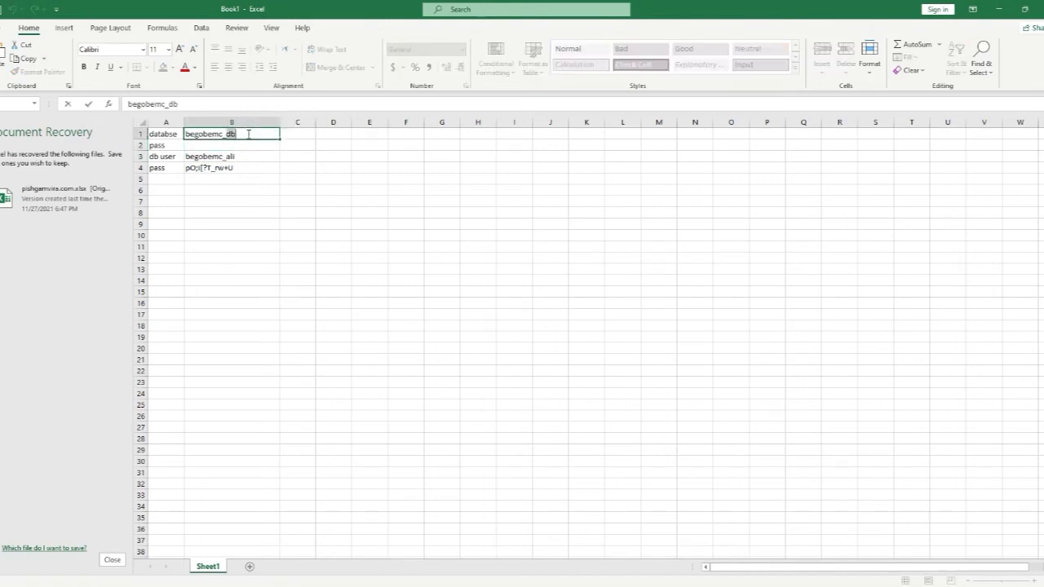
{"action": "left_click_drag", "start_coordinate": [235, 133], "coordinate": [185, 133]}
{"action": "key", "text": "ctrl+c"}
{"action": "key", "text": "alt+Tab"}
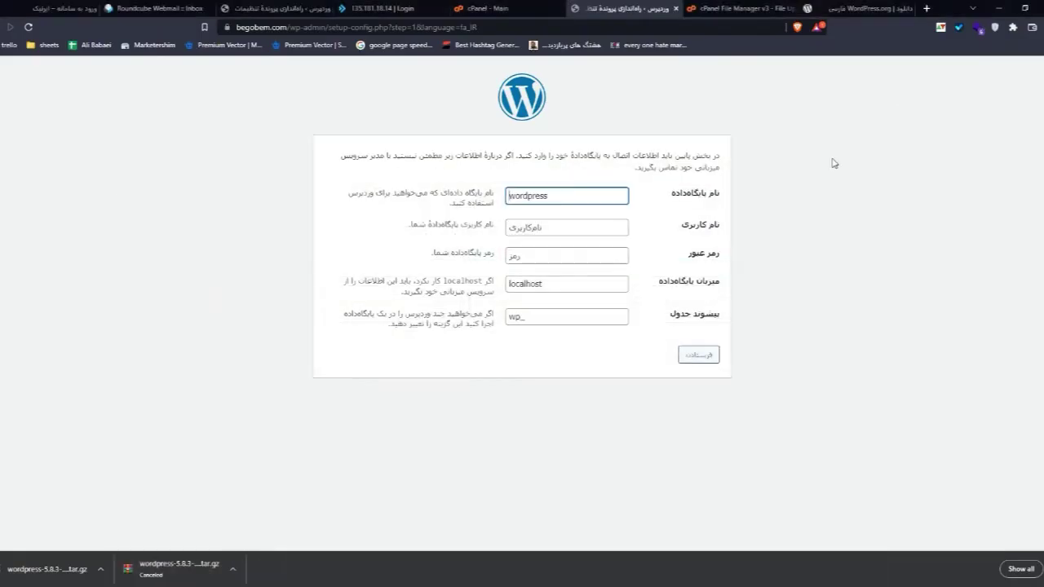
{"action": "left_click", "coordinate": [580, 199]}
{"action": "key", "text": "ctrl+a"}
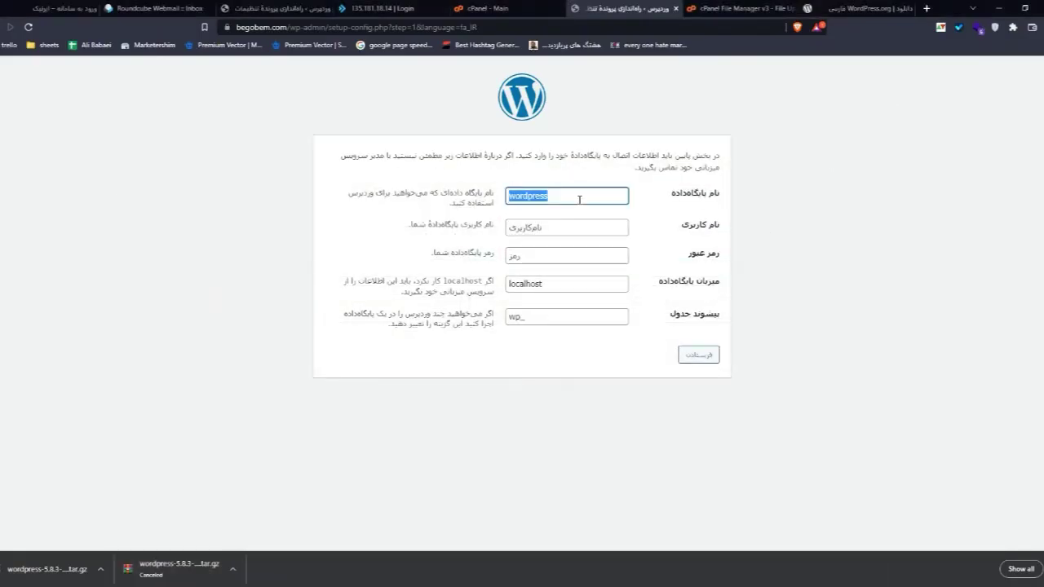
{"action": "key", "text": "ctrl+v"}
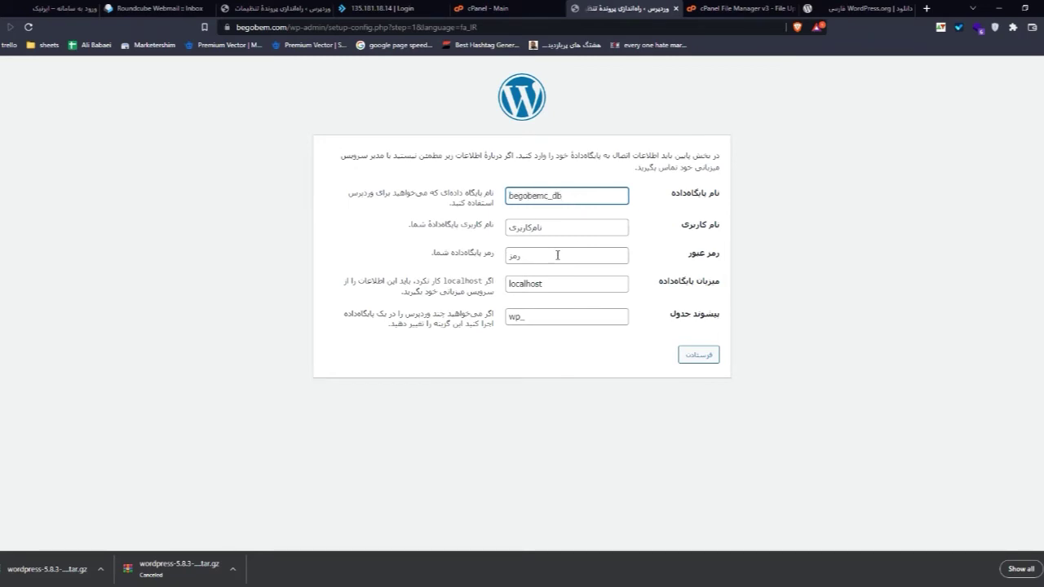
Step: Paste the database username and password from the spreadsheet into the setup form
{"action": "key", "text": "alt+Tab"}
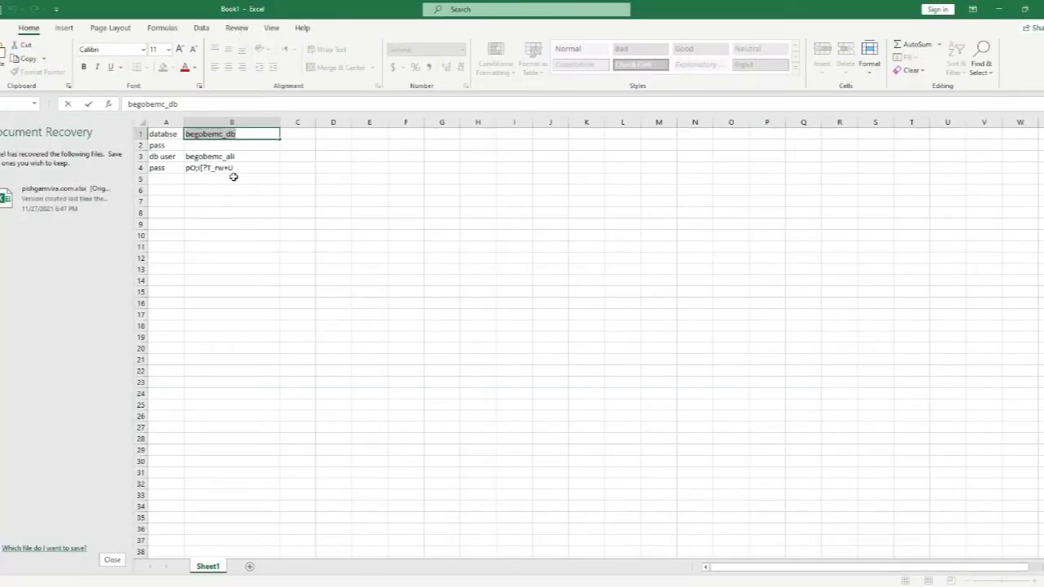
{"action": "double_click", "coordinate": [254, 157]}
{"action": "double_click", "coordinate": [255, 157]}
{"action": "key", "text": "ctrl+c"}
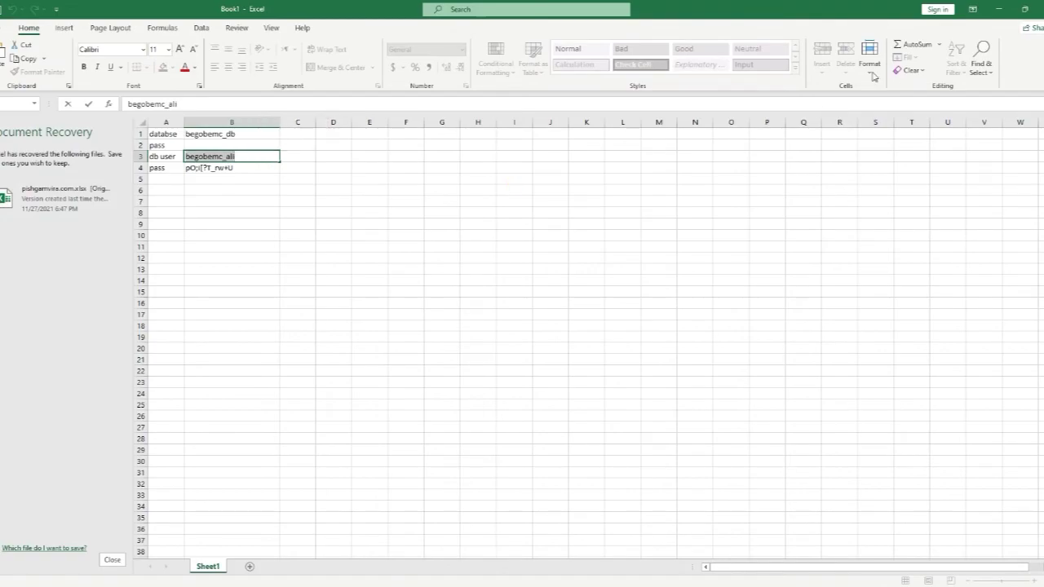
{"action": "left_click", "coordinate": [998, 9]}
{"action": "left_click", "coordinate": [559, 228]}
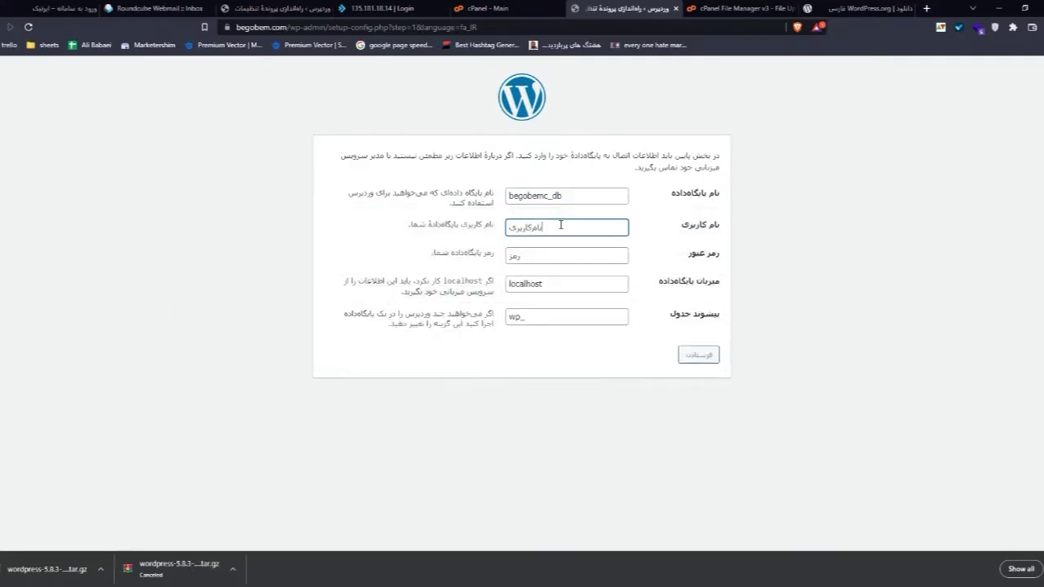
{"action": "key", "text": "ctrl+v"}
{"action": "key", "text": "alt+Tab"}
{"action": "left_click", "coordinate": [256, 167]}
{"action": "double_click", "coordinate": [256, 167]}
{"action": "key", "text": "ctrl+c"}
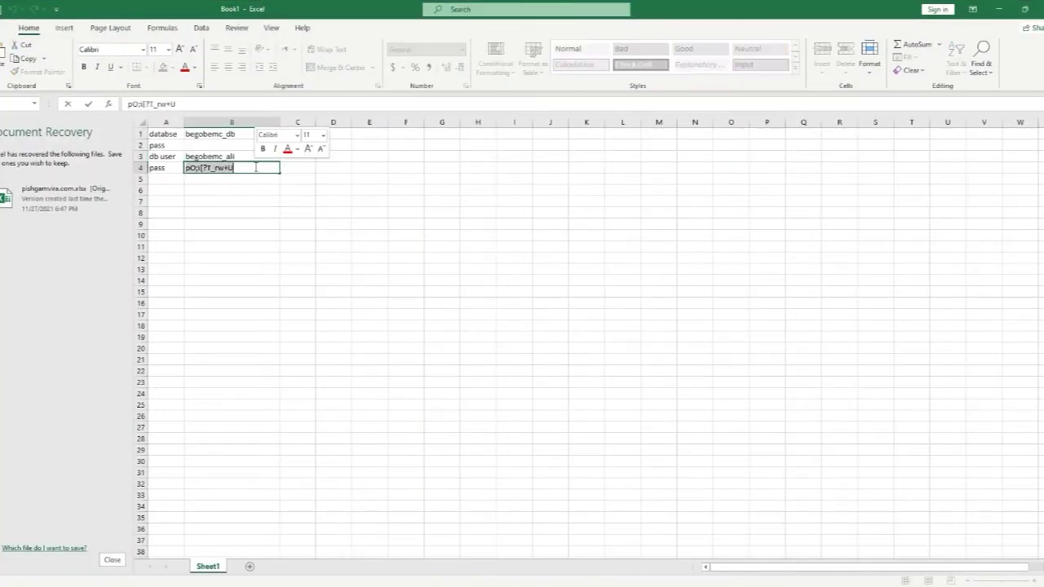
{"action": "left_click", "coordinate": [1024, 9]}
{"action": "left_click", "coordinate": [828, 176]}
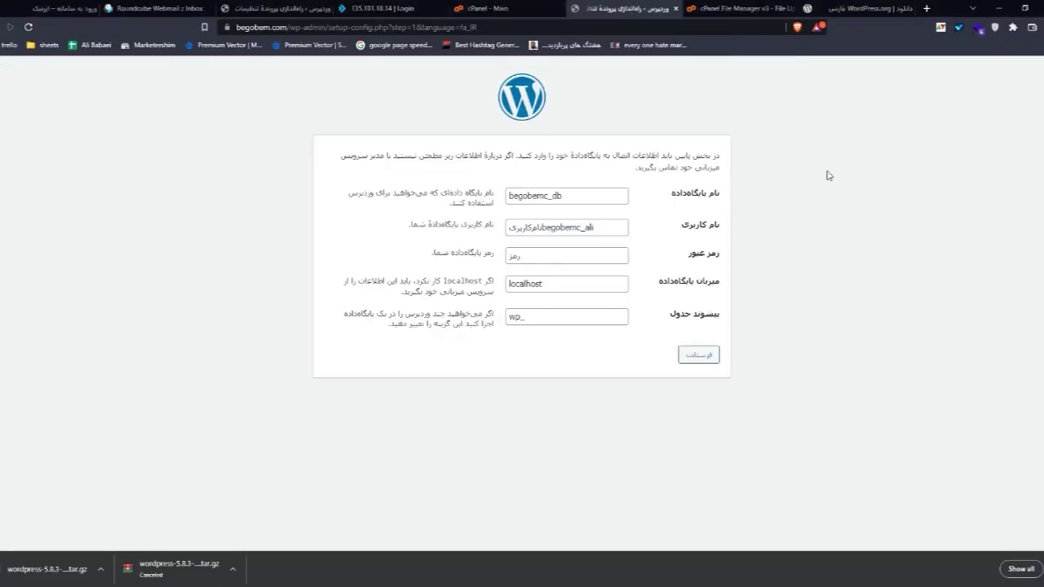
{"action": "left_click", "coordinate": [530, 258]}
{"action": "key", "text": "ctrl+v"}
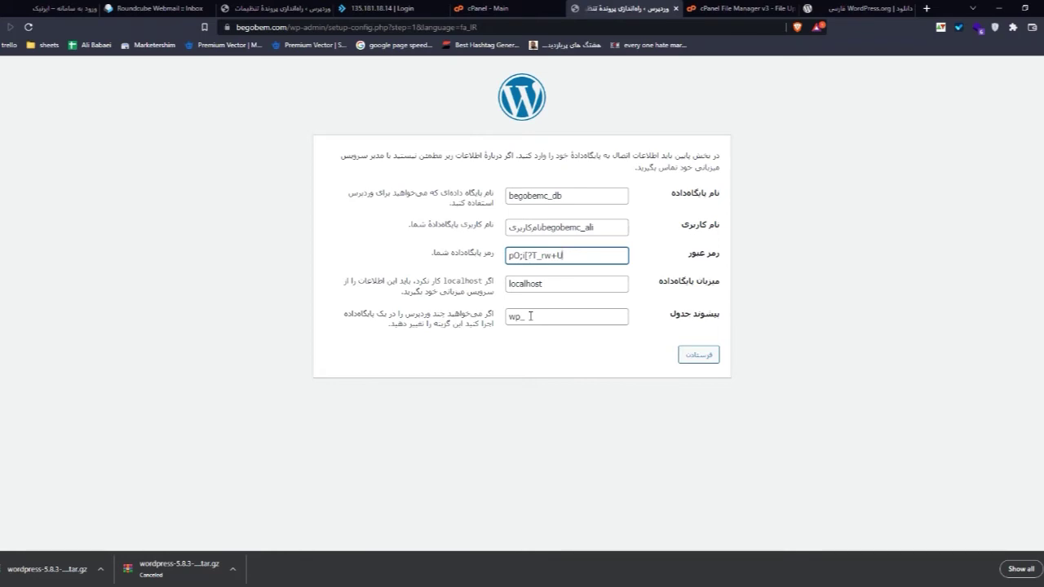
Step: Change the table prefix to XUCERNC and record it in spreadsheet row 5 labelled 'pre'
{"action": "double_click", "coordinate": [530, 315]}
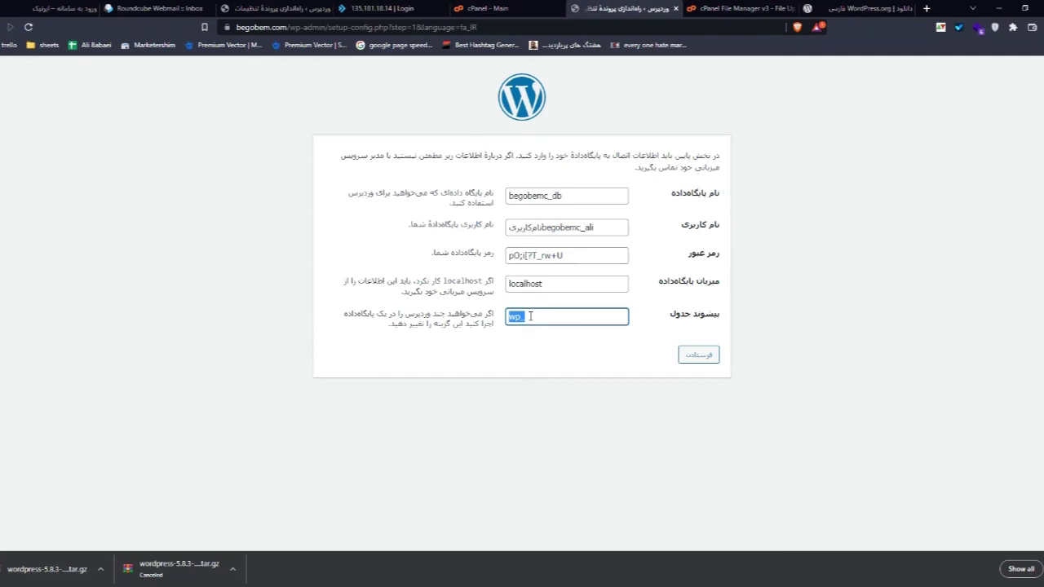
{"action": "type", "text": "XUCERNC"}
{"action": "double_click", "coordinate": [529, 317]}
{"action": "key", "text": "alt+Tab"}
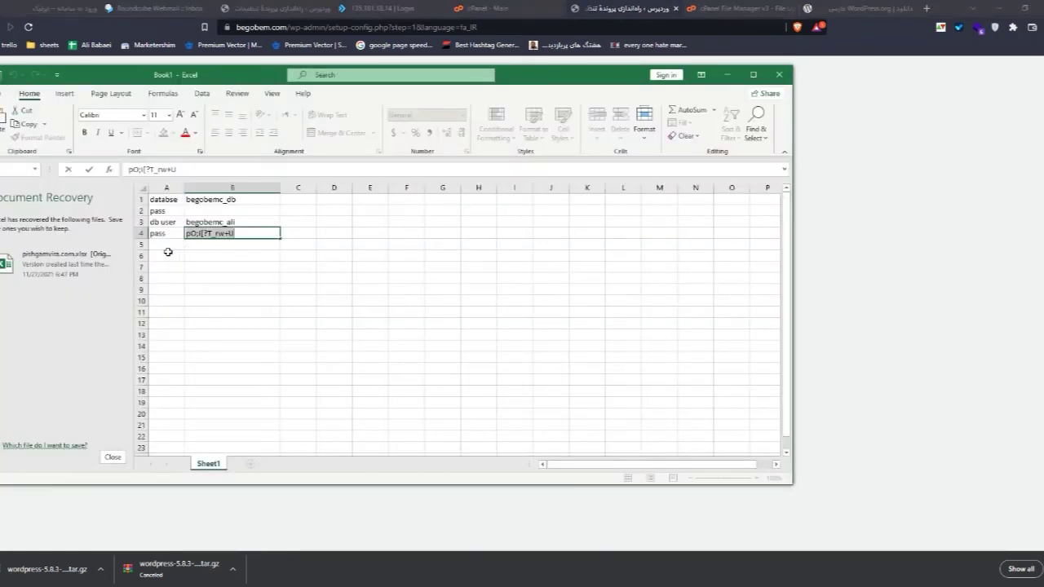
{"action": "left_click", "coordinate": [160, 247]}
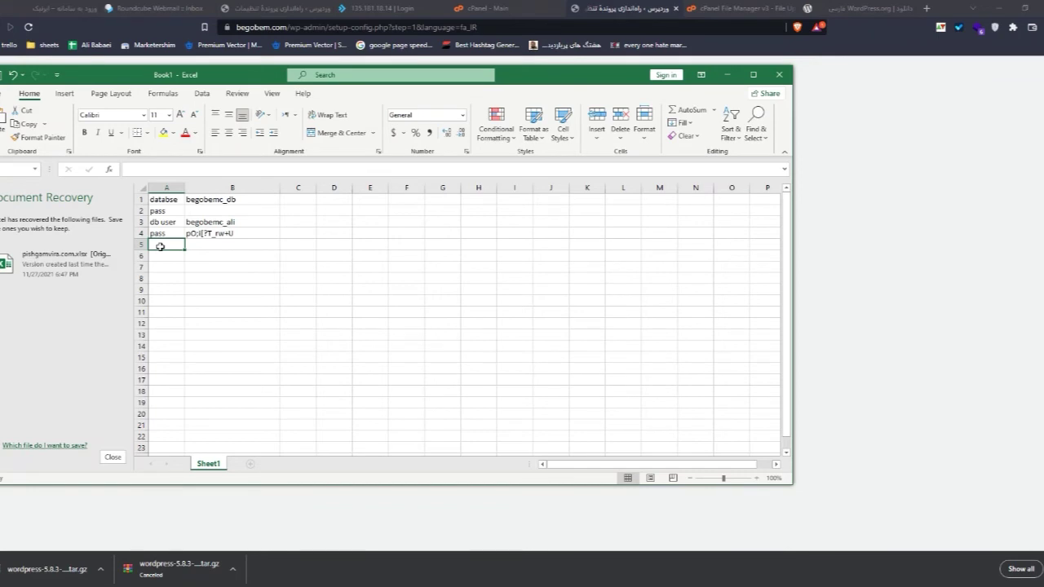
{"action": "left_click", "coordinate": [214, 244]}
{"action": "type", "text": "XUCERNC"}
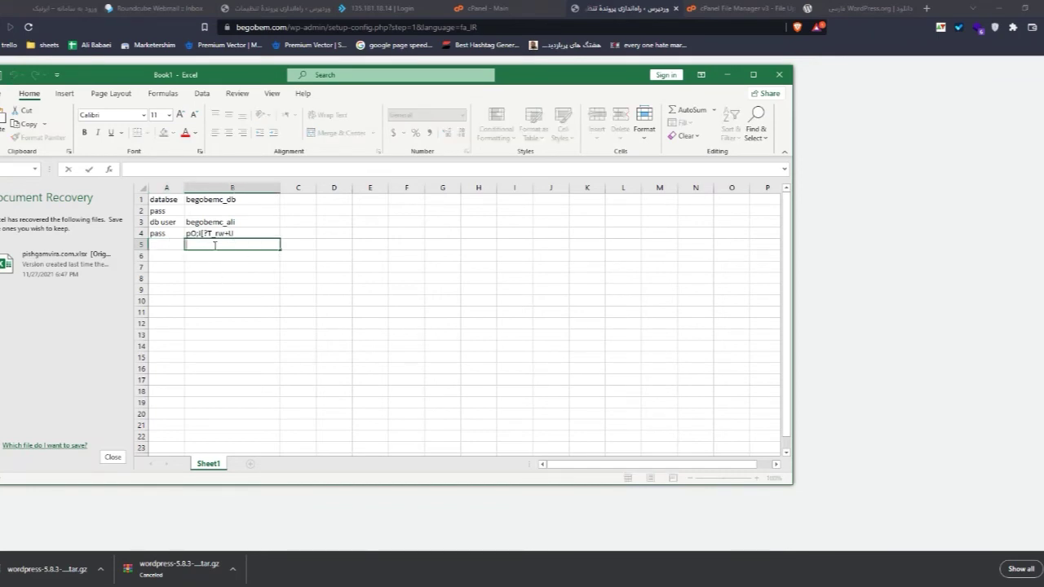
{"action": "left_click", "coordinate": [166, 241]}
{"action": "type", "text": "pre"}
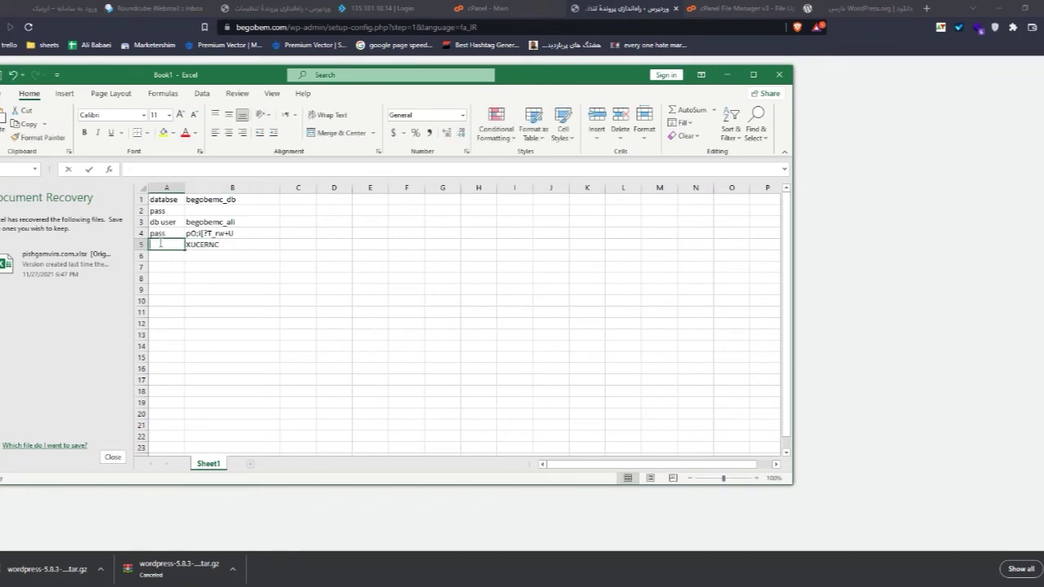
{"action": "left_click", "coordinate": [797, 360]}
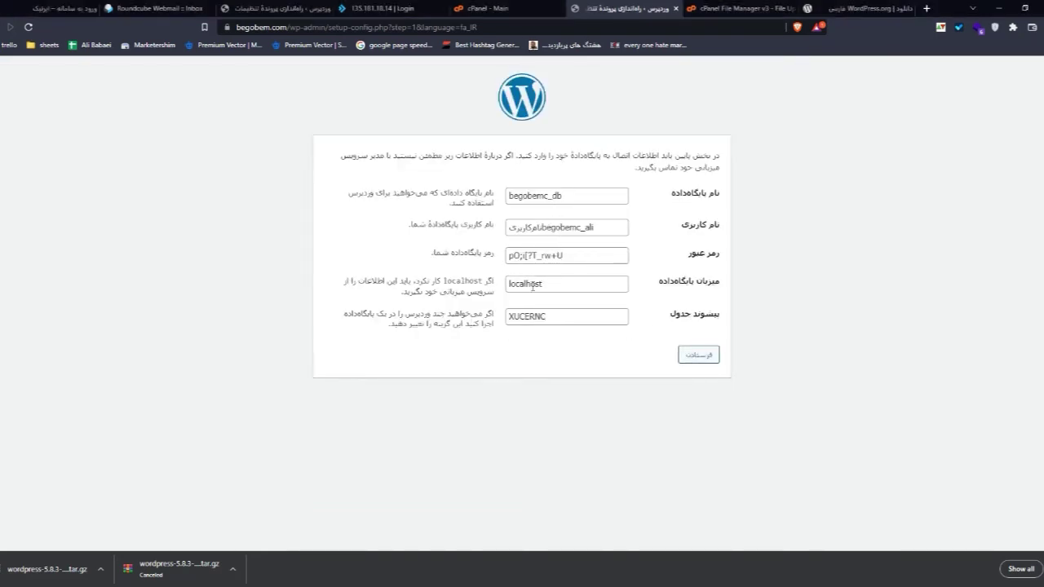
Step: Submit the form, then retry and clear leftover placeholder text from the username field
{"action": "left_click", "coordinate": [699, 356]}
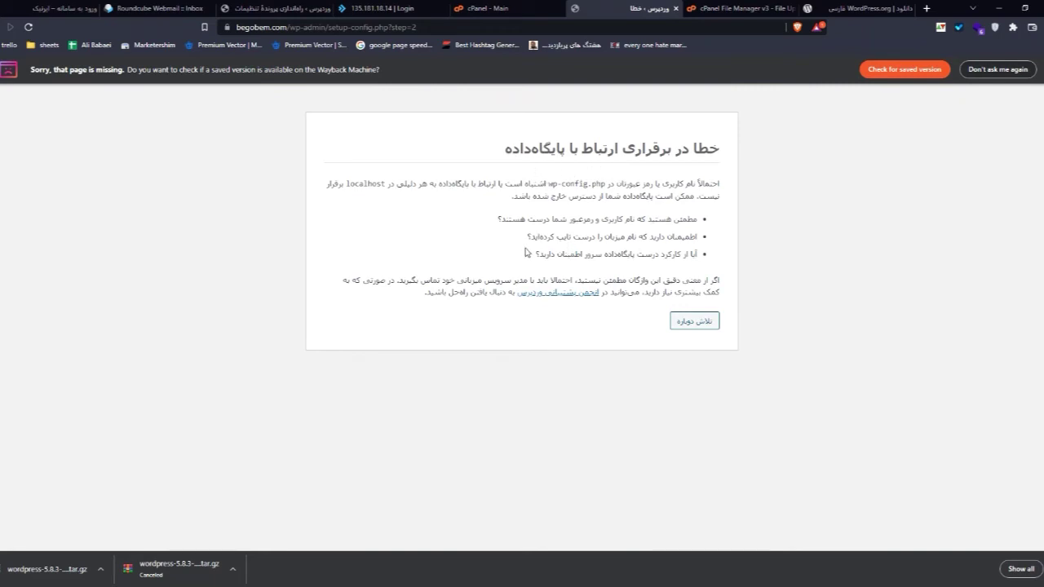
{"action": "left_click", "coordinate": [693, 324]}
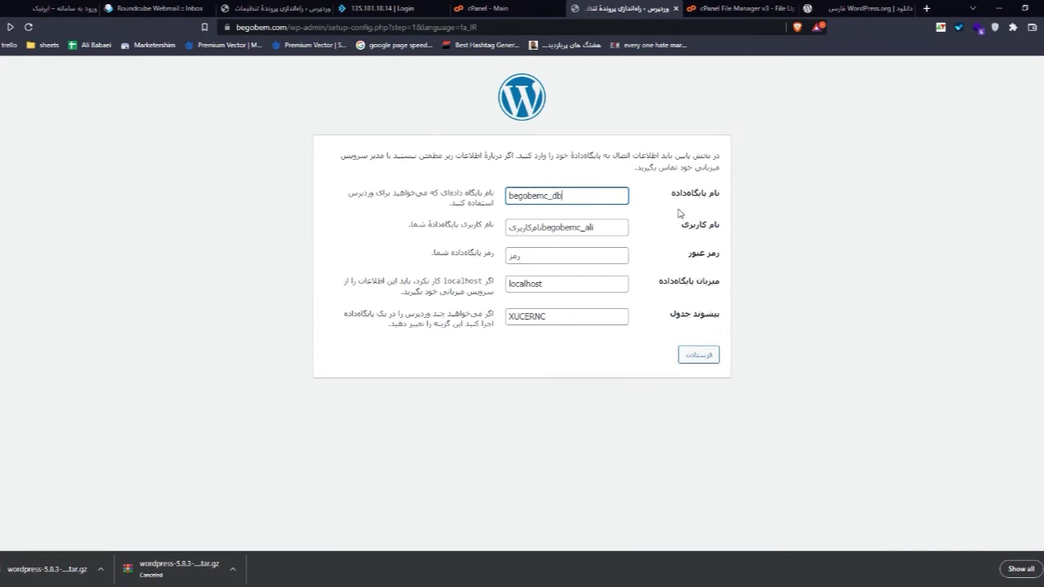
{"action": "left_click_drag", "start_coordinate": [546, 236], "coordinate": [491, 225]}
{"action": "key", "text": "BackSpace"}
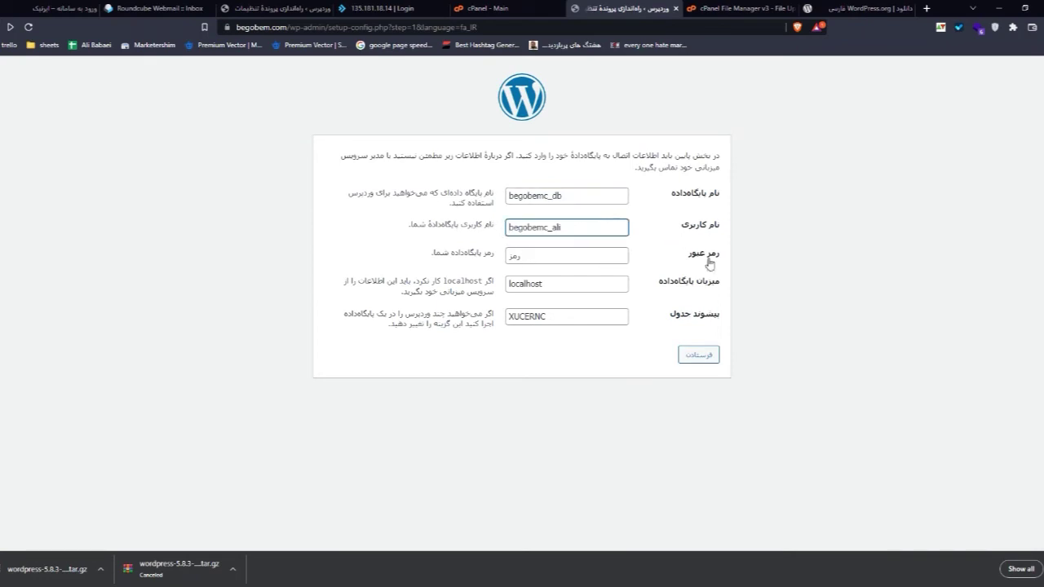
Step: Paste the database password from cell B4 into the password field and resubmit
{"action": "key", "text": "alt+Tab"}
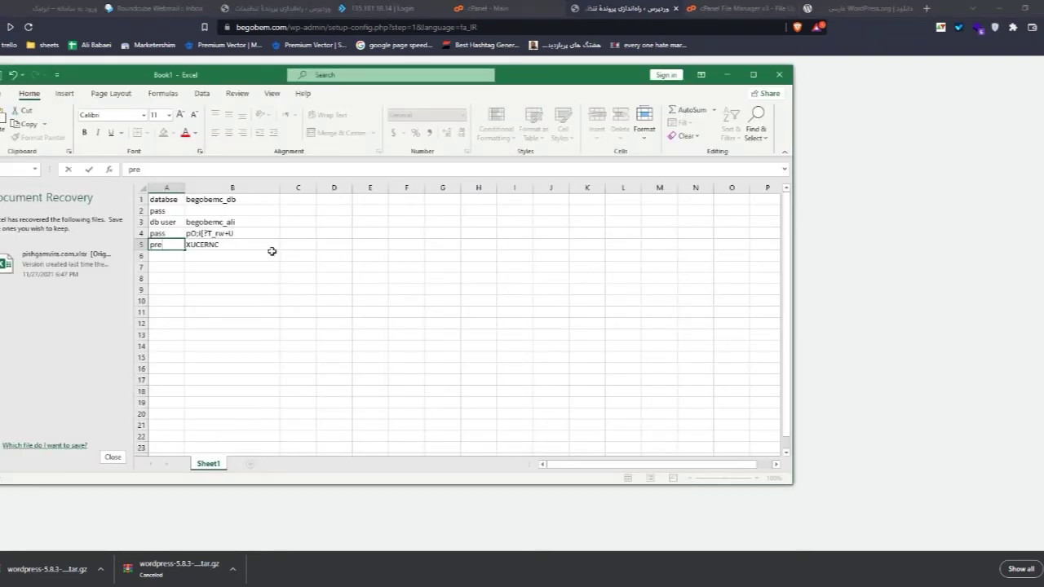
{"action": "left_click", "coordinate": [251, 233]}
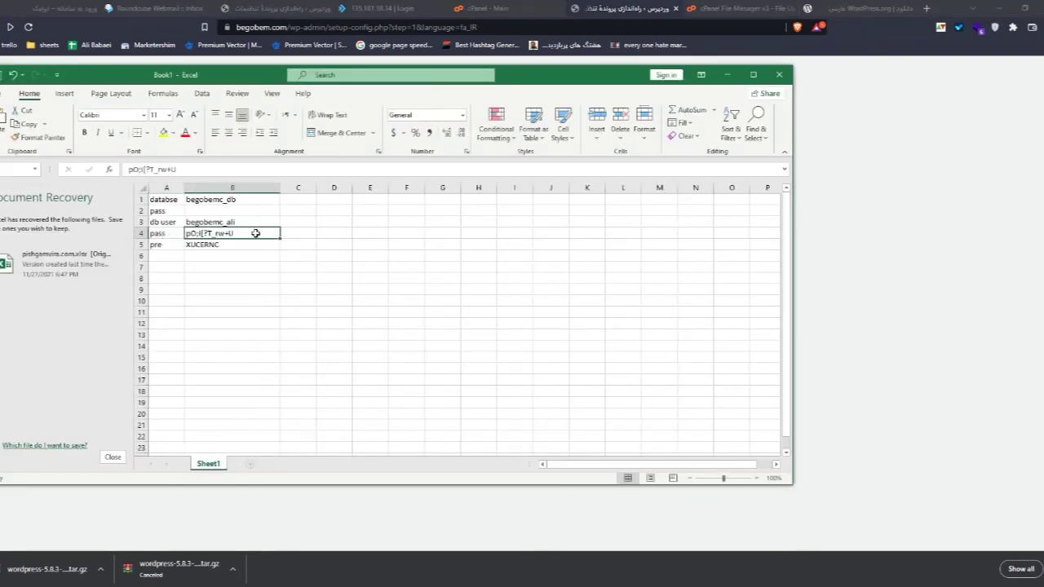
{"action": "double_click", "coordinate": [252, 233]}
{"action": "key", "text": "alt+Tab"}
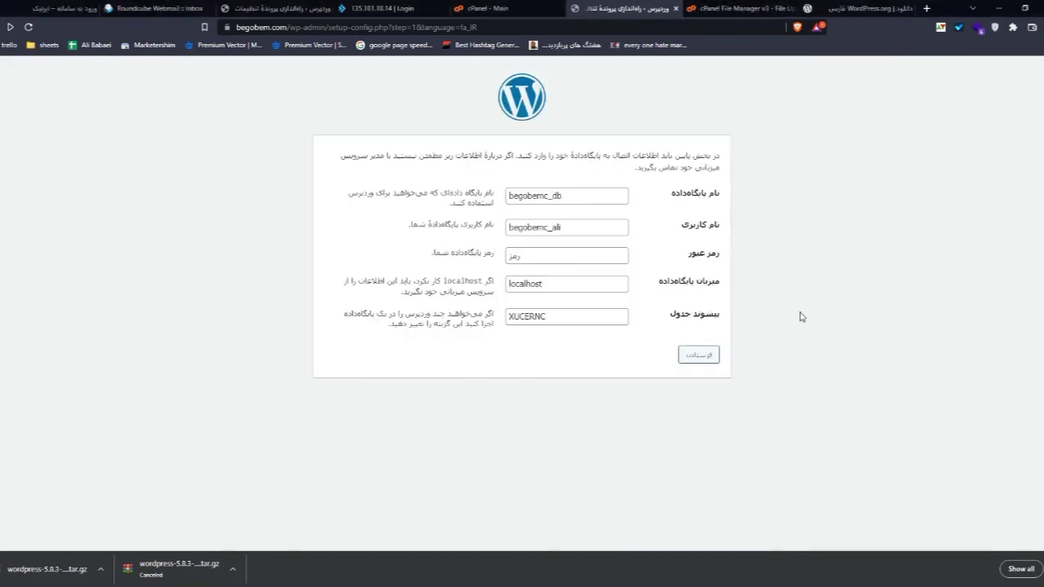
{"action": "double_click", "coordinate": [526, 257]}
{"action": "key", "text": "ctrl+v"}
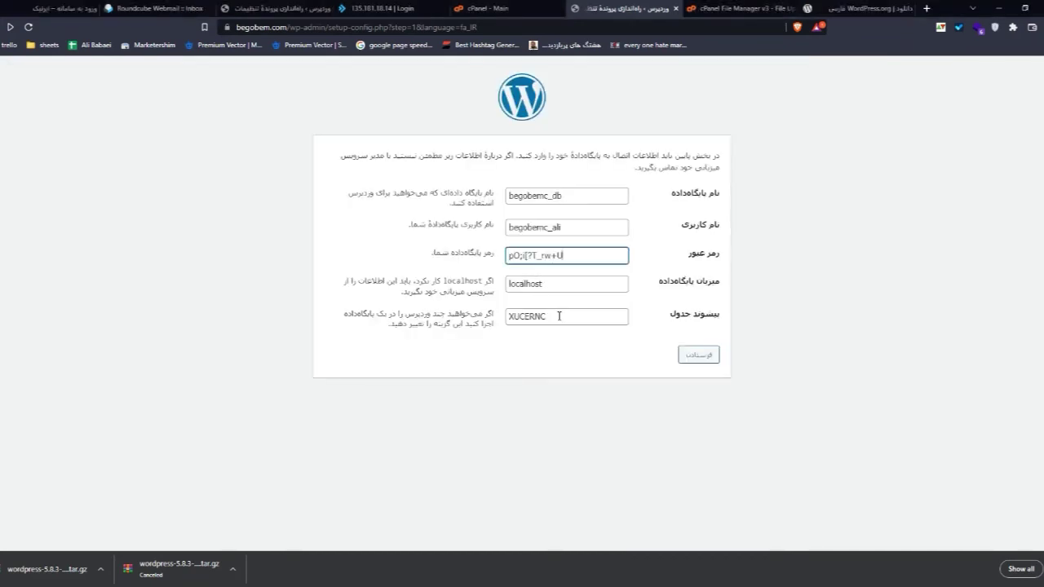
{"action": "left_click", "coordinate": [699, 355]}
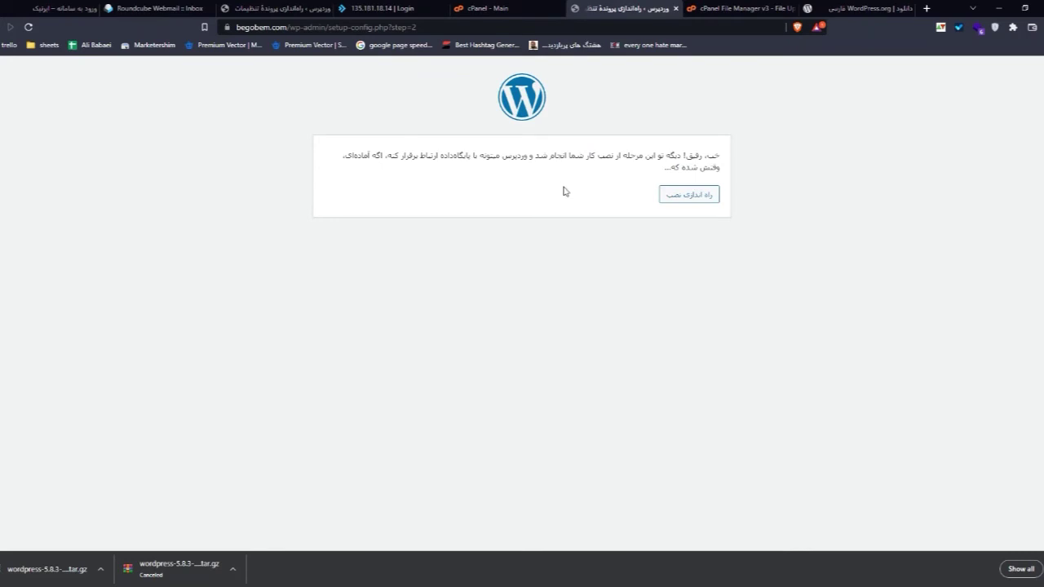
Step: Set the site title to 'تست برای دوستای گلم'
{"action": "left_click", "coordinate": [684, 202]}
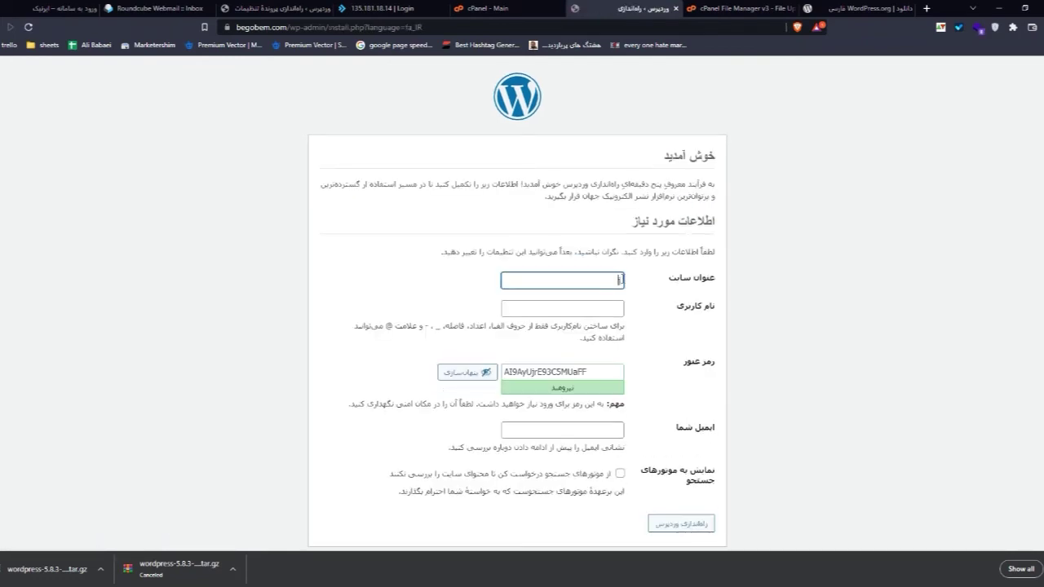
{"action": "type", "text": "تست برای دد"}
{"action": "key", "text": "BackSpace"}
{"action": "type", "text": "وستای گلم"}
Step: Enter 'testlog' as the admin username
{"action": "left_click", "coordinate": [556, 308]}
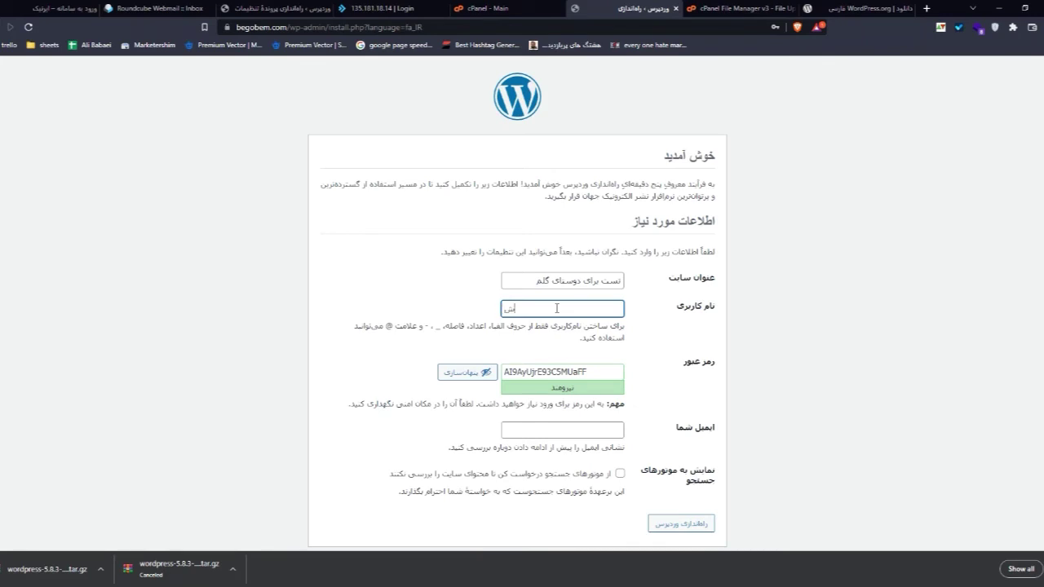
{"action": "type", "text": "testlog"}
{"action": "left_click_drag", "start_coordinate": [556, 308], "coordinate": [490, 296]}
{"action": "key", "text": "Left"}
Step: Save the generated admin password in spreadsheet cell B6, labelled 'wp pass'
{"action": "double_click", "coordinate": [573, 369]}
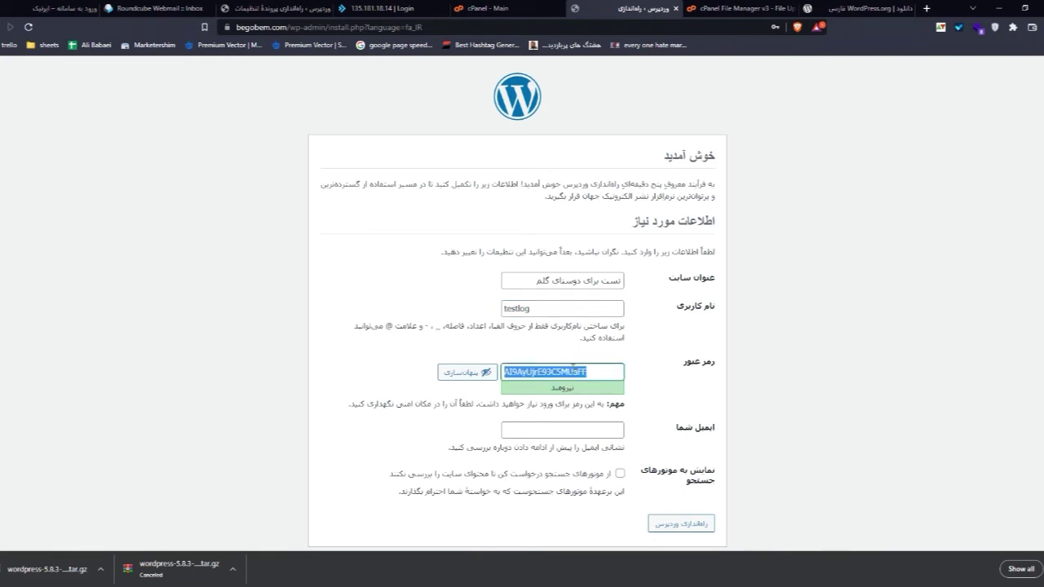
{"action": "left_click", "coordinate": [574, 368]}
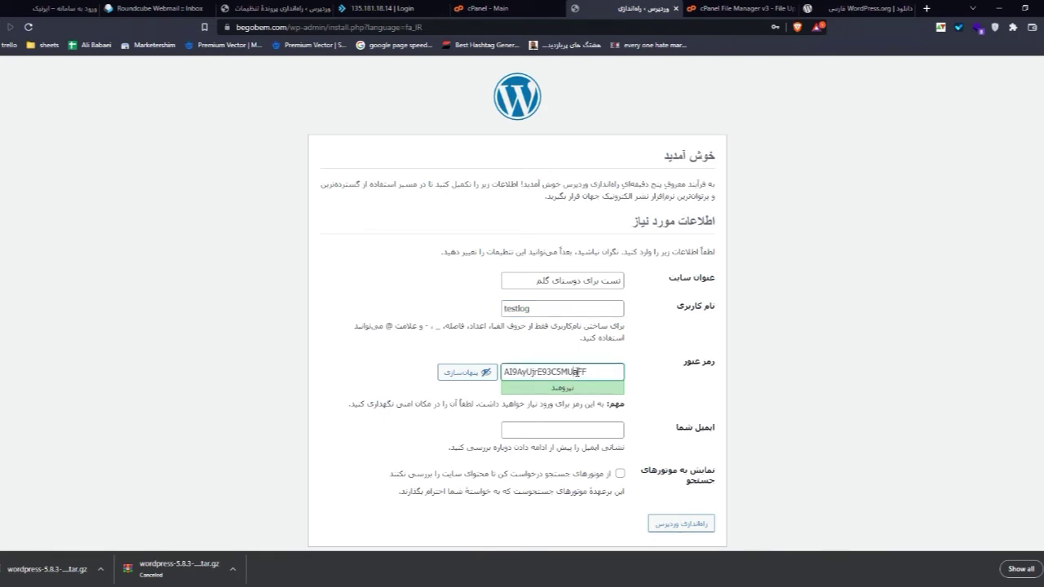
{"action": "double_click", "coordinate": [578, 371]}
{"action": "key", "text": "ctrl+c"}
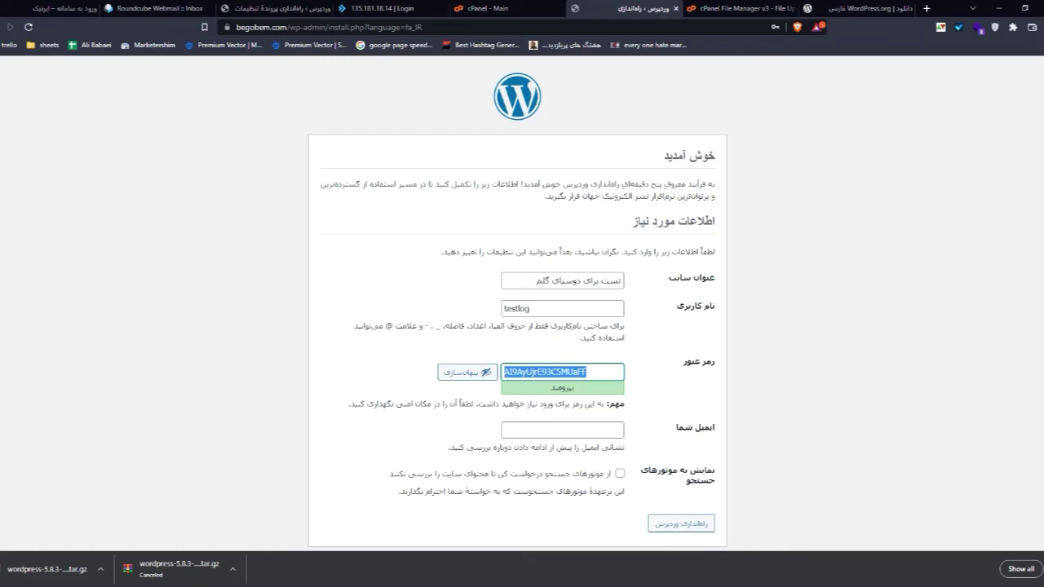
{"action": "key", "text": "alt+Tab"}
{"action": "left_click", "coordinate": [196, 257]}
{"action": "key", "text": "ctrl+v"}
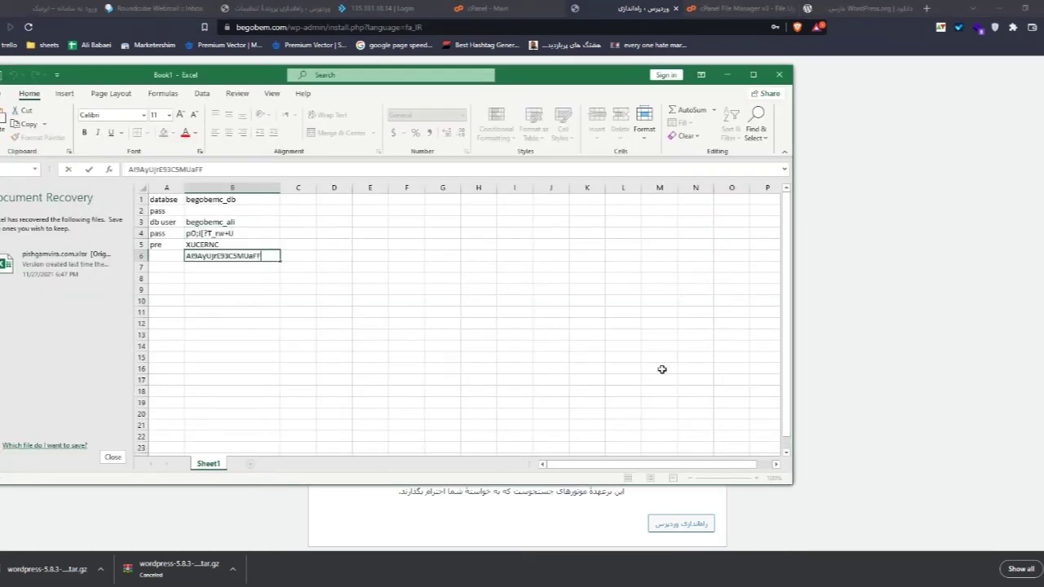
{"action": "left_click", "coordinate": [164, 255]}
{"action": "type", "text": "wp pass"}
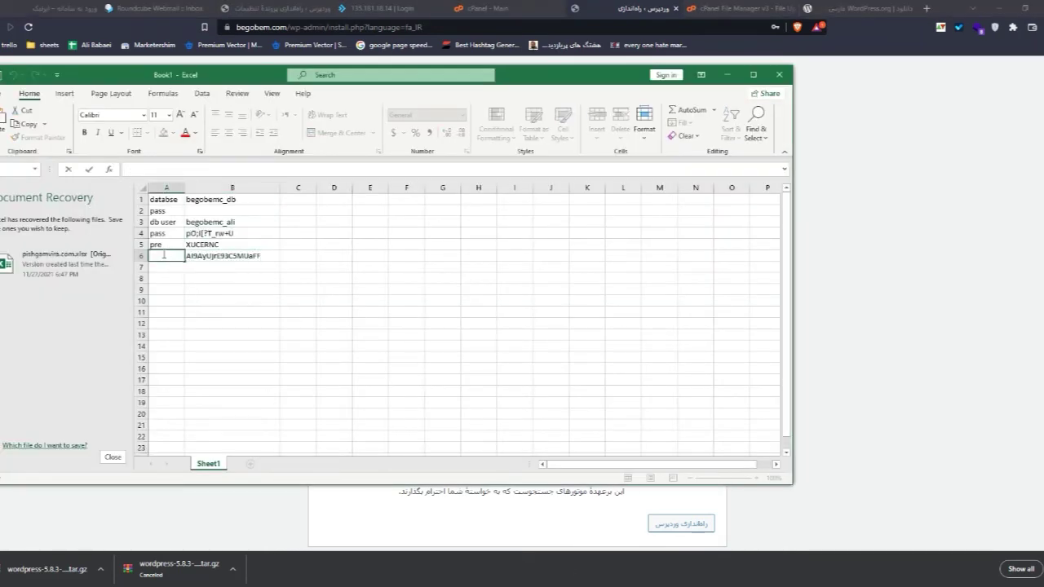
{"action": "left_click", "coordinate": [817, 282]}
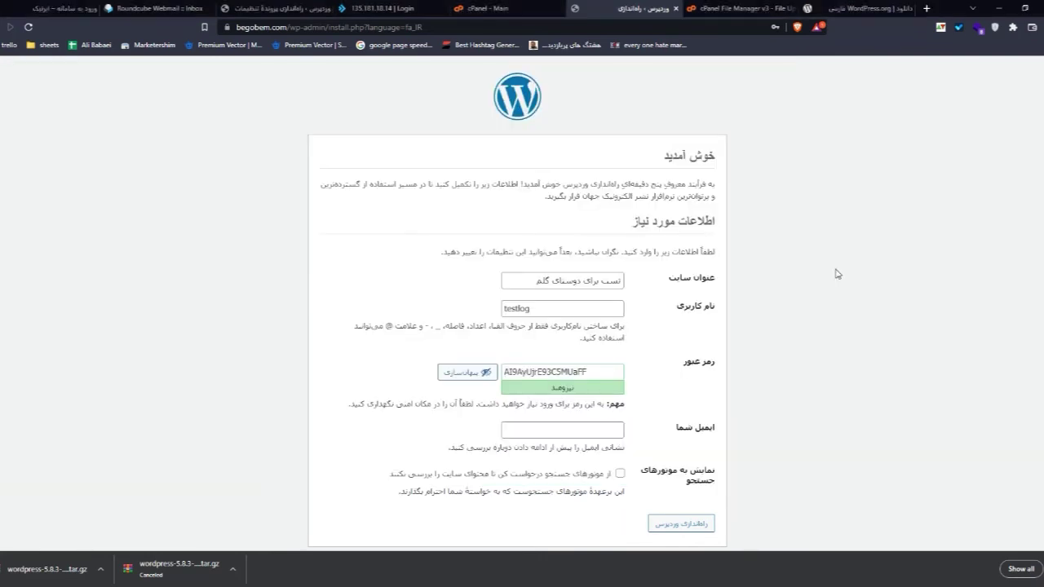
Step: Enter the admin email address, discourage search engine indexing, and install WordPress
{"action": "left_click", "coordinate": [601, 433]}
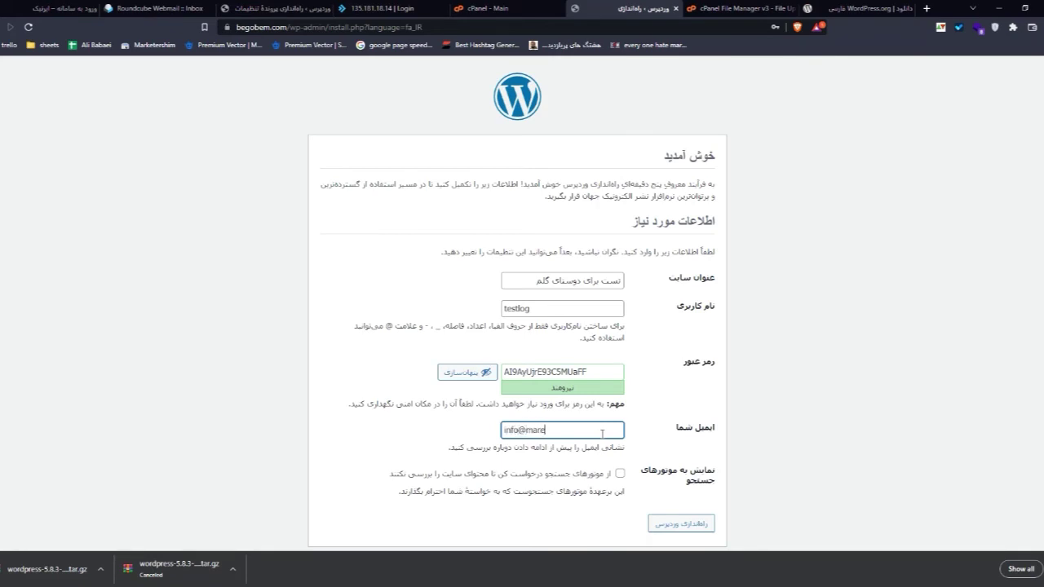
{"action": "left_click", "coordinate": [517, 430]}
{"action": "type", "text": "2"}
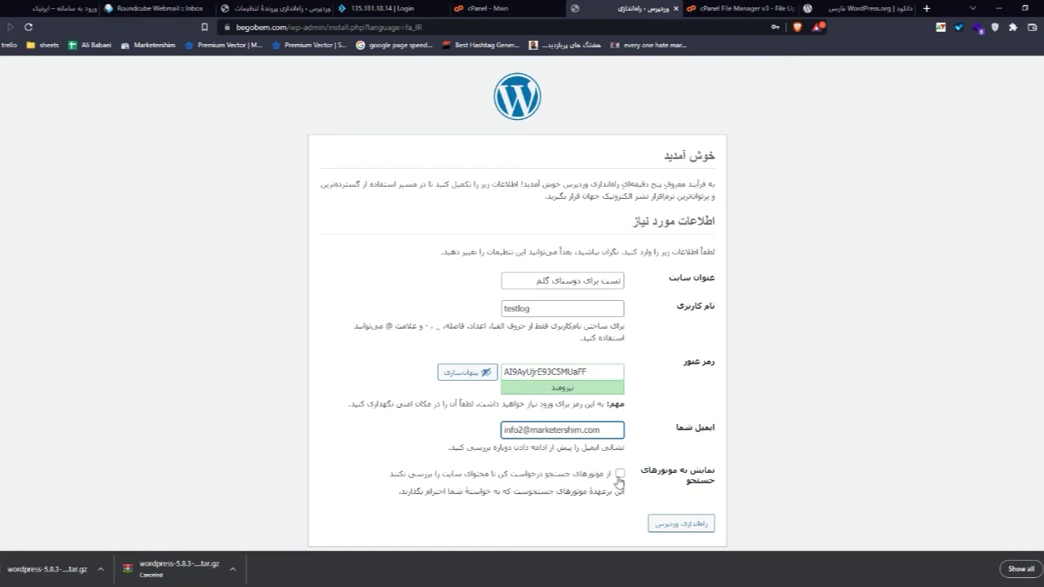
{"action": "left_click", "coordinate": [619, 473]}
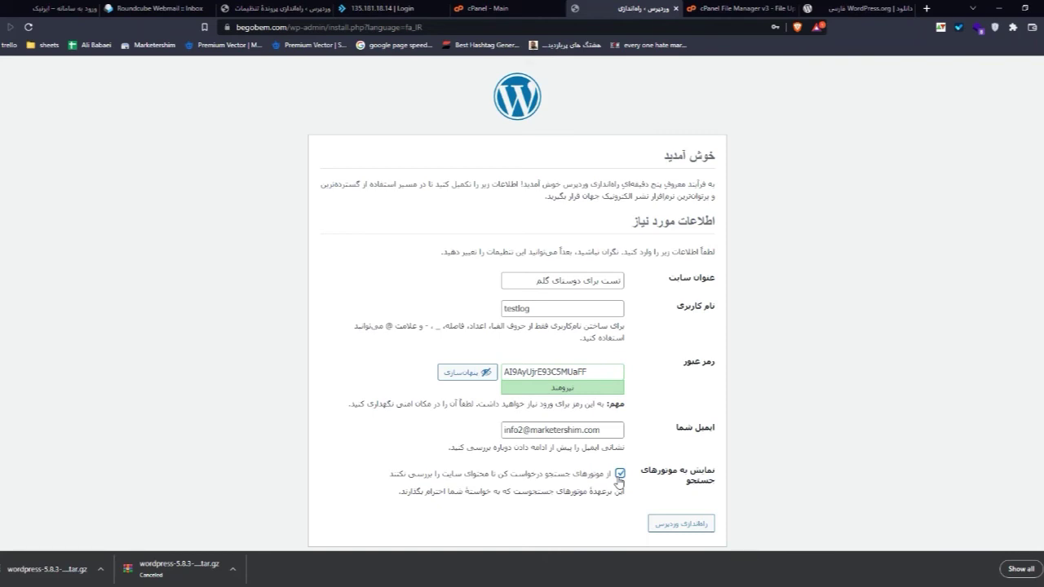
{"action": "scroll", "coordinate": [722, 400], "scroll_direction": "down", "scroll_amount": 1}
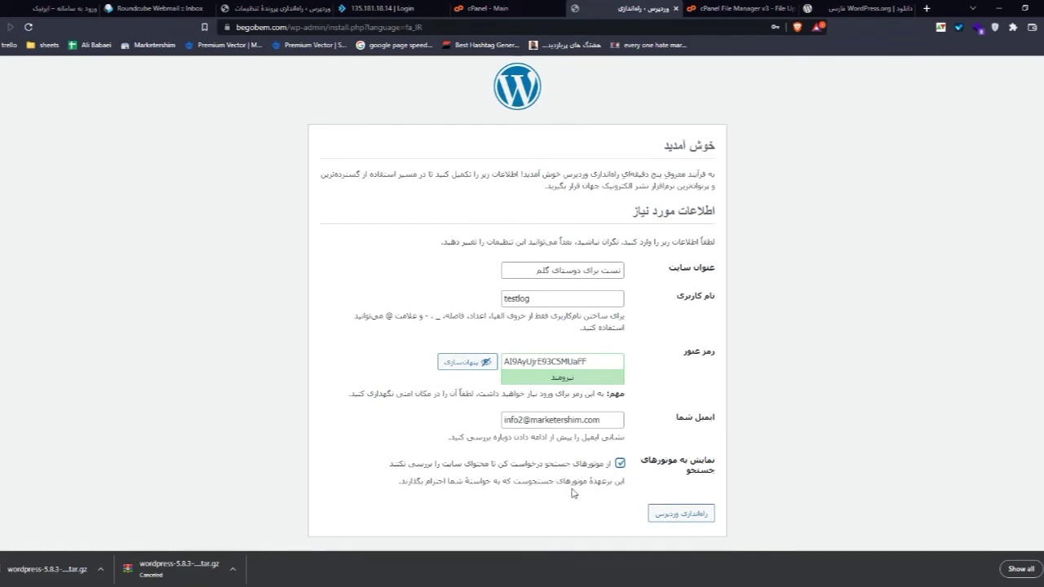
{"action": "left_click", "coordinate": [685, 515]}
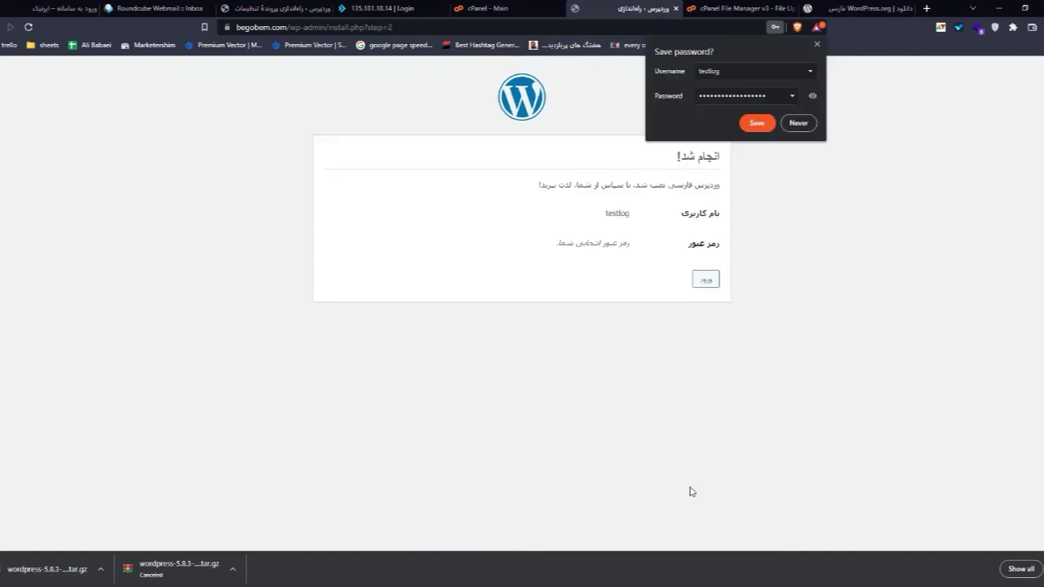
Step: Save the new admin login in the browser and load begobem.com/wp-admin
{"action": "left_click", "coordinate": [757, 122]}
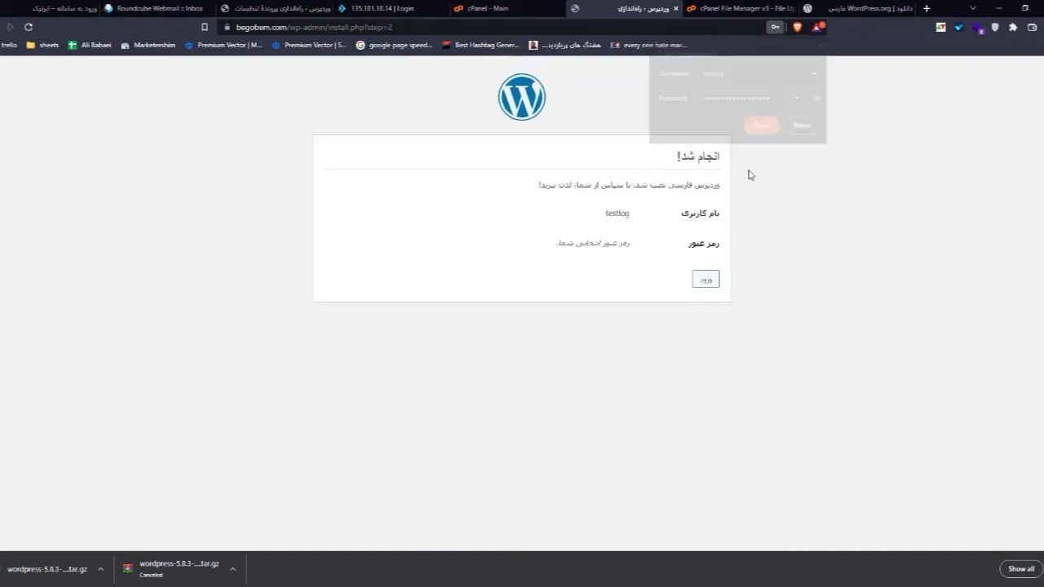
{"action": "left_click", "coordinate": [706, 280]}
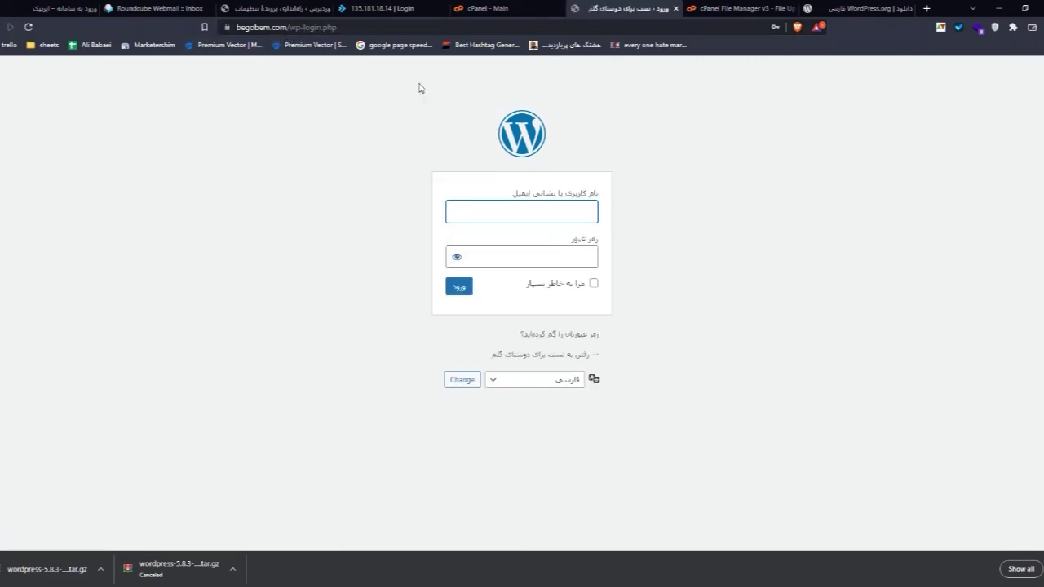
{"action": "left_click_drag", "start_coordinate": [337, 27], "coordinate": [303, 28]}
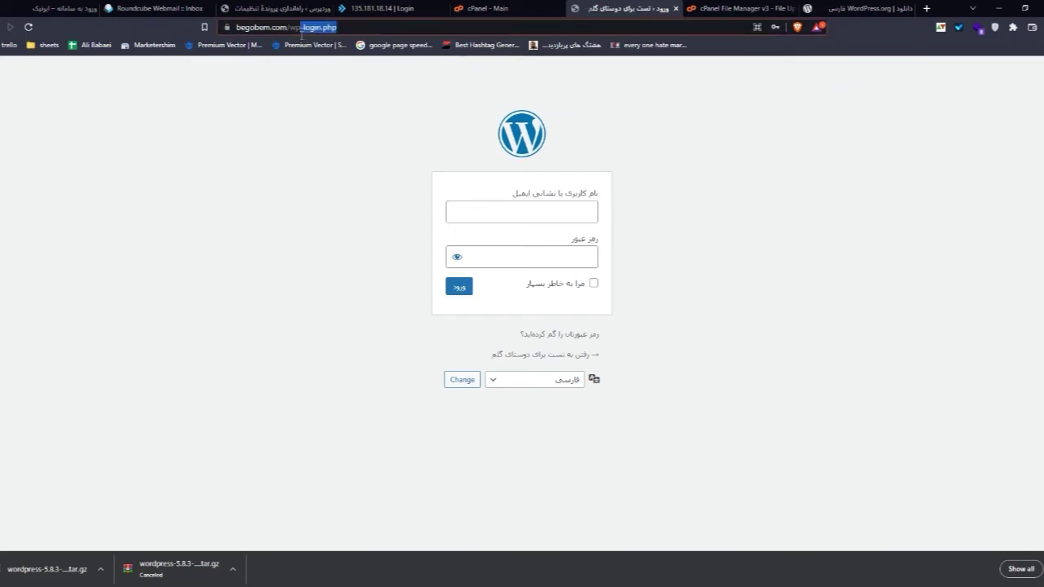
{"action": "type", "text": "admin"}
{"action": "key", "text": "Return"}
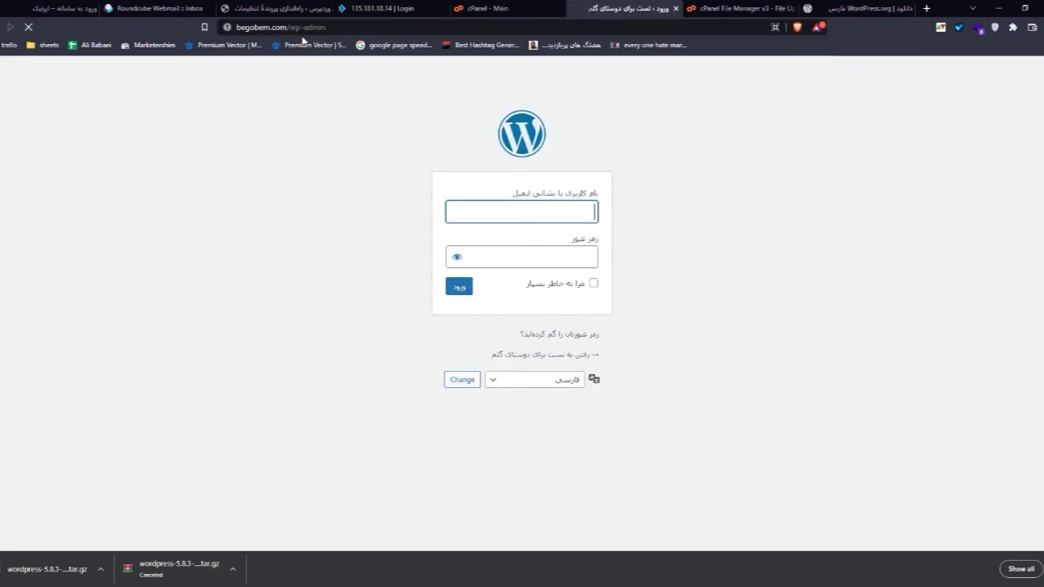
Step: Log in with the saved admin credentials and Remember Me ticked, reaching the Persian WordPress 5.9 dashboard
{"action": "left_click", "coordinate": [521, 217]}
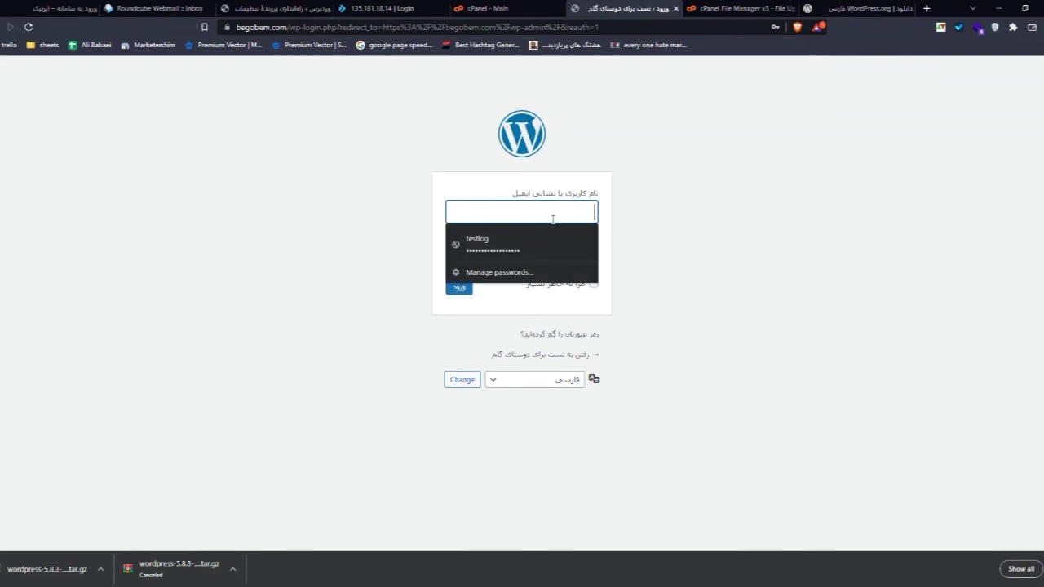
{"action": "left_click", "coordinate": [522, 254]}
{"action": "left_click", "coordinate": [592, 283]}
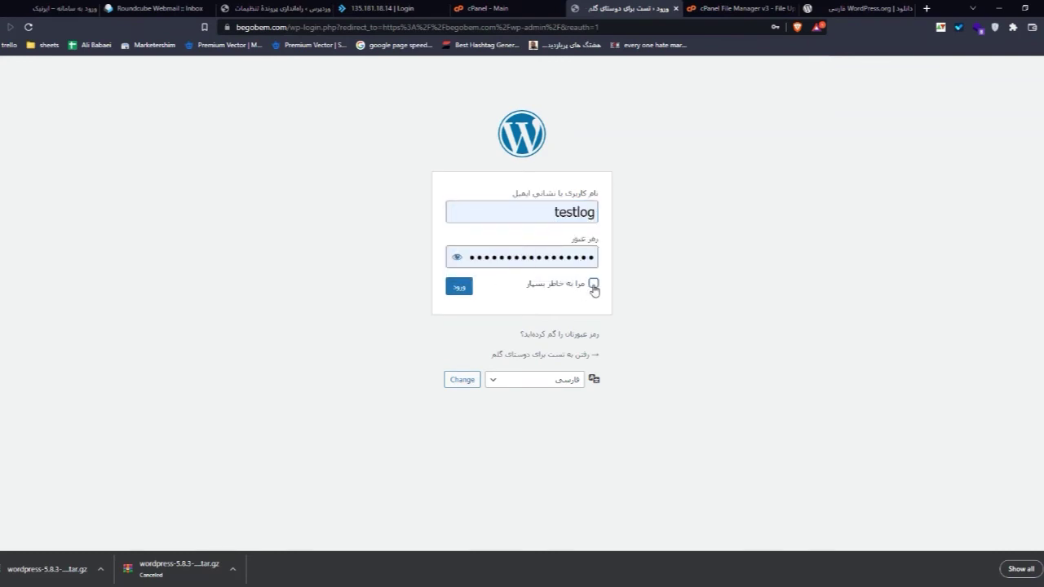
{"action": "left_click", "coordinate": [467, 290]}
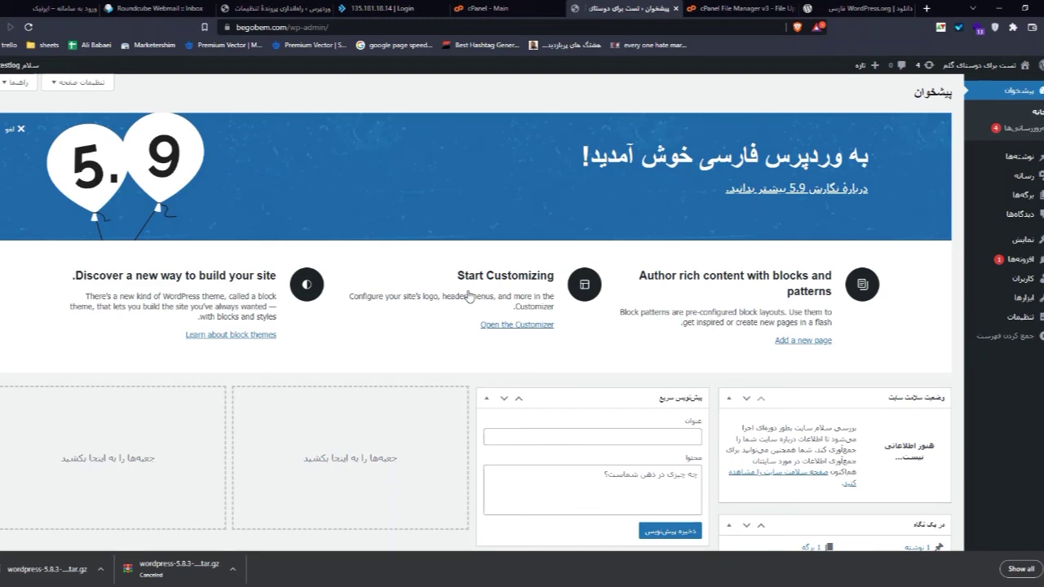
{"action": "scroll", "coordinate": [604, 295], "scroll_direction": "down", "scroll_amount": 3}
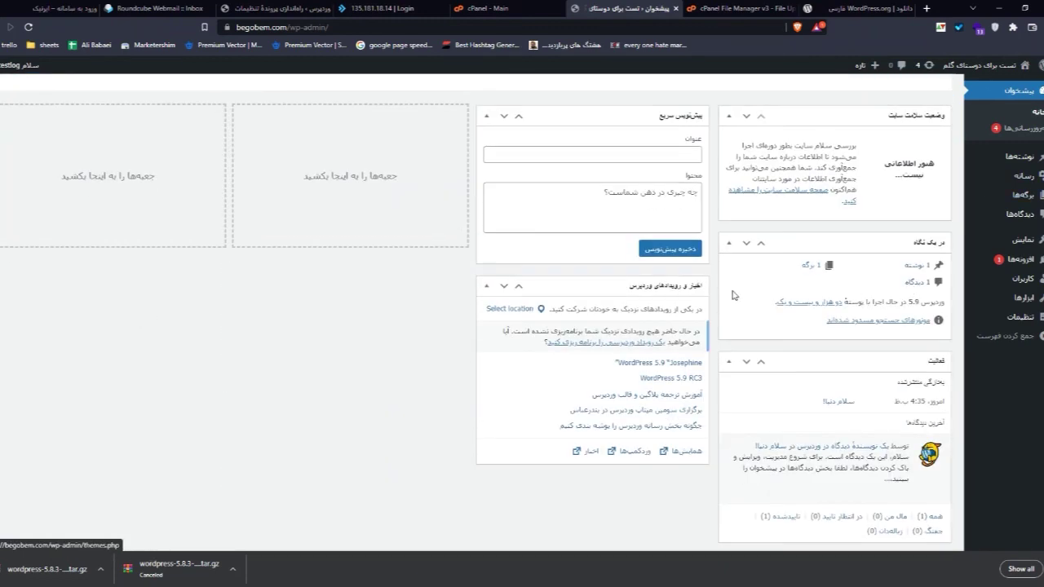
{"action": "scroll", "coordinate": [732, 295], "scroll_direction": "up", "scroll_amount": 3}
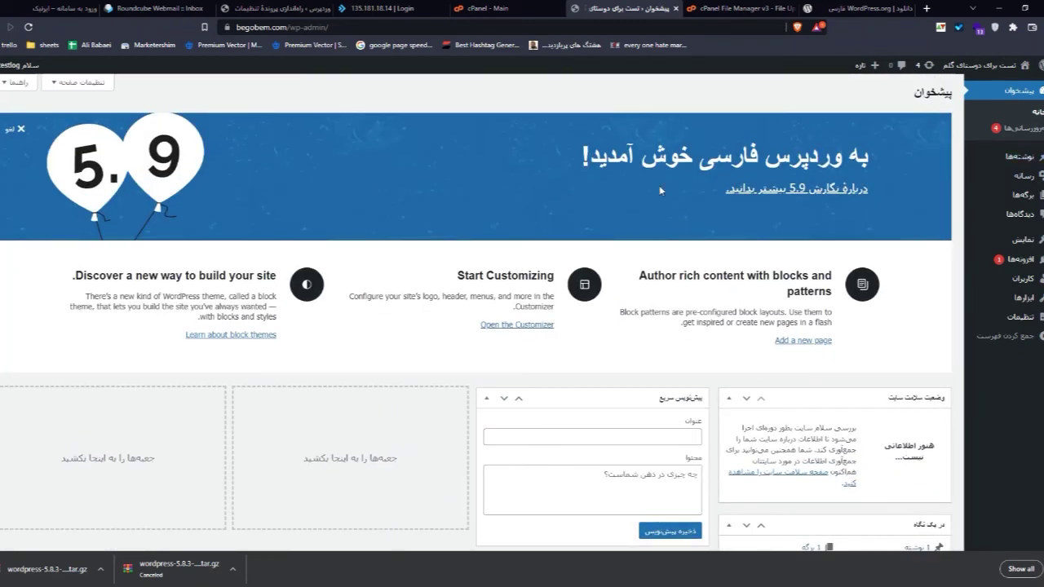